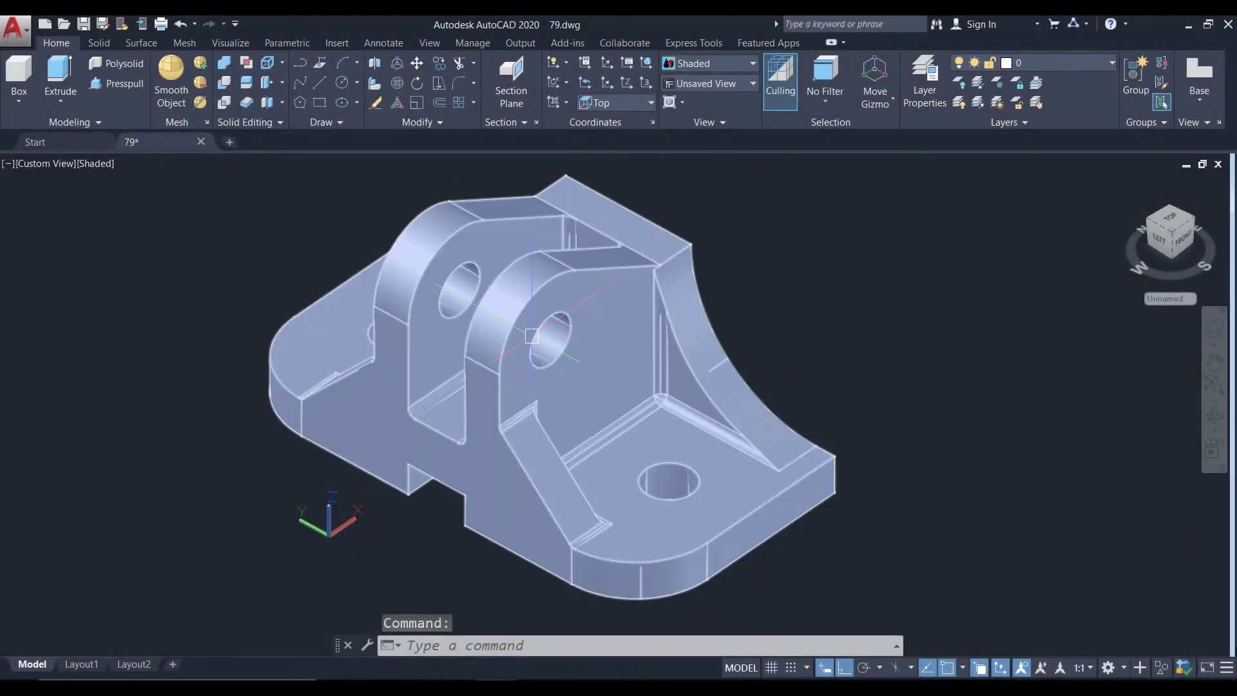
- Orbit the bracket through three 3D Orbit drags to a new viewing angle
middle_click_drag(494, 335, 485, 356, "shift")
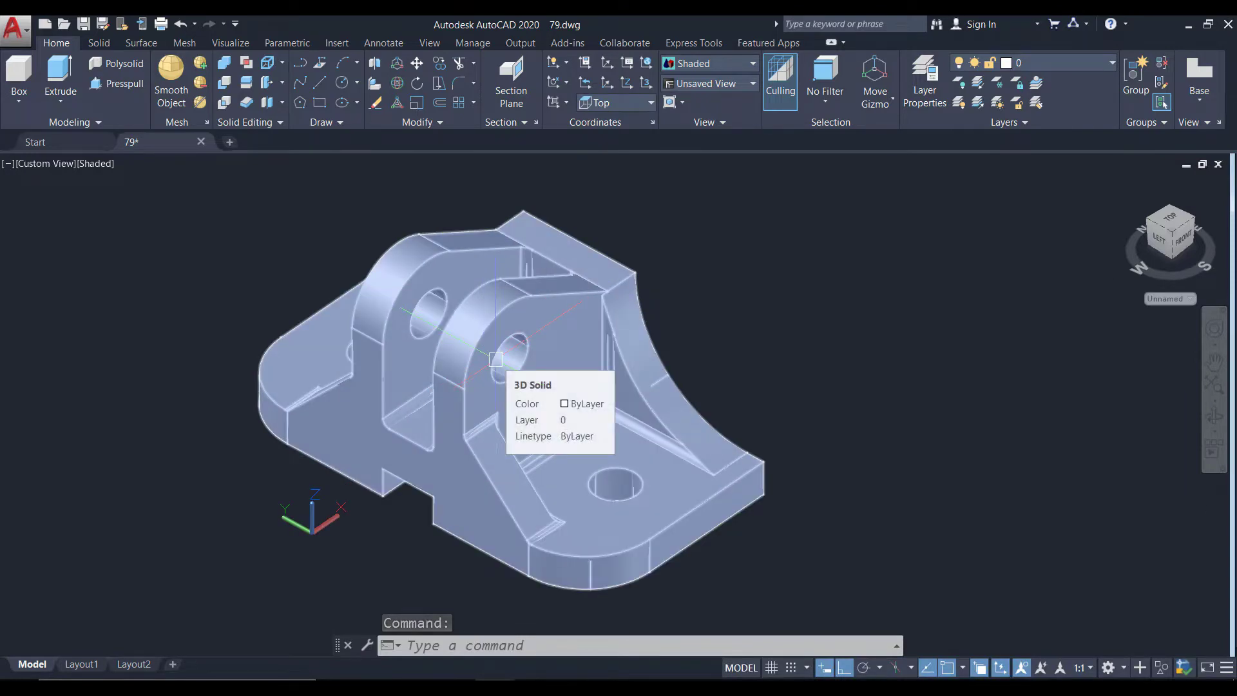
middle_click_drag(496, 358, 569, 271, "shift")
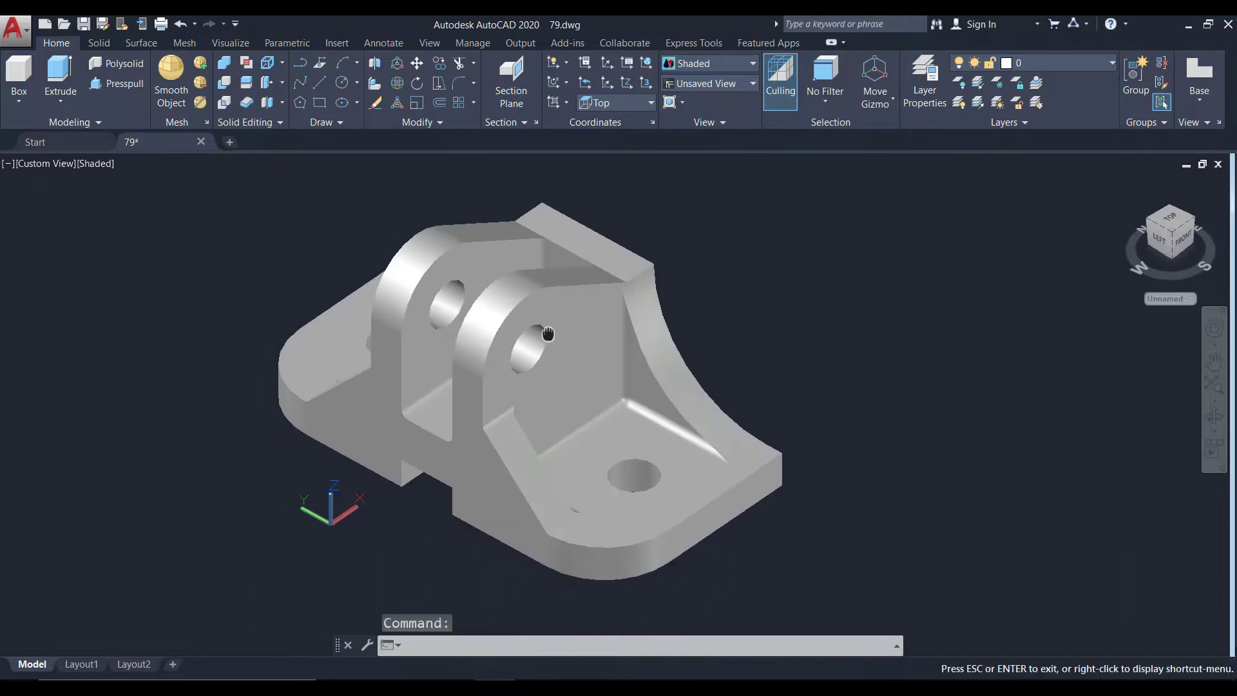
middle_click_drag(527, 330, 493, 329, "shift")
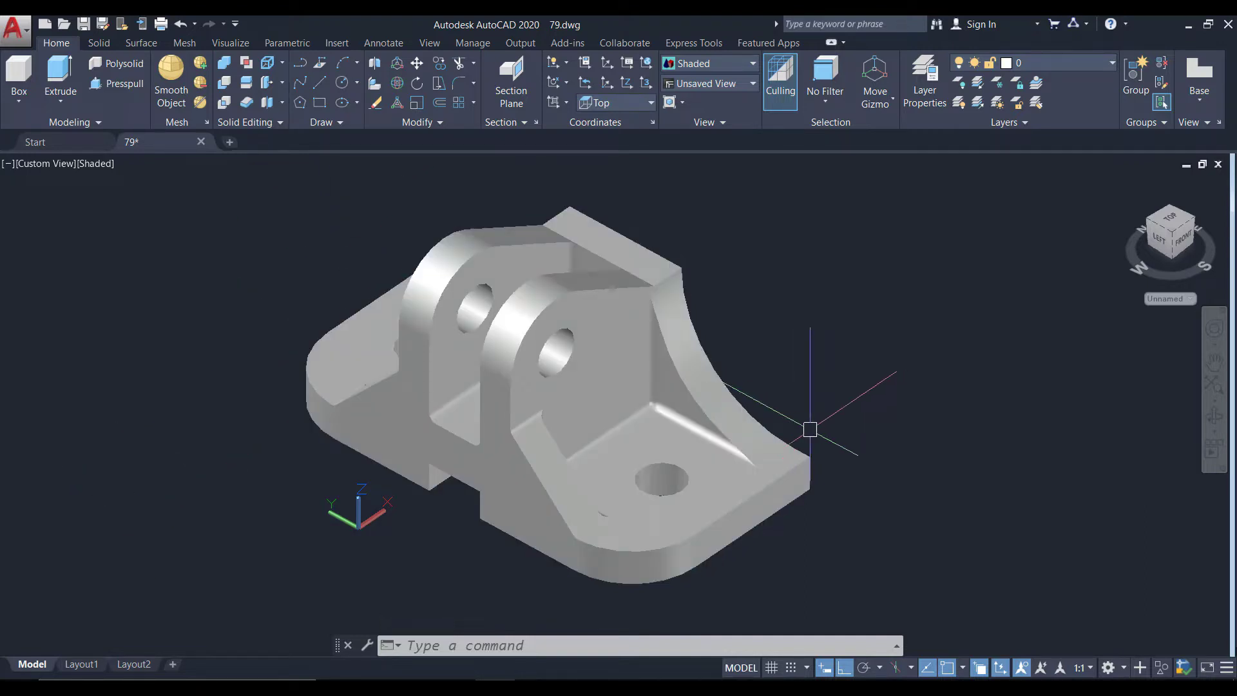
- Set the UCS to Top and draw a large PLANESURF plane under the bracket by two opposite corners
left_click(629, 102)
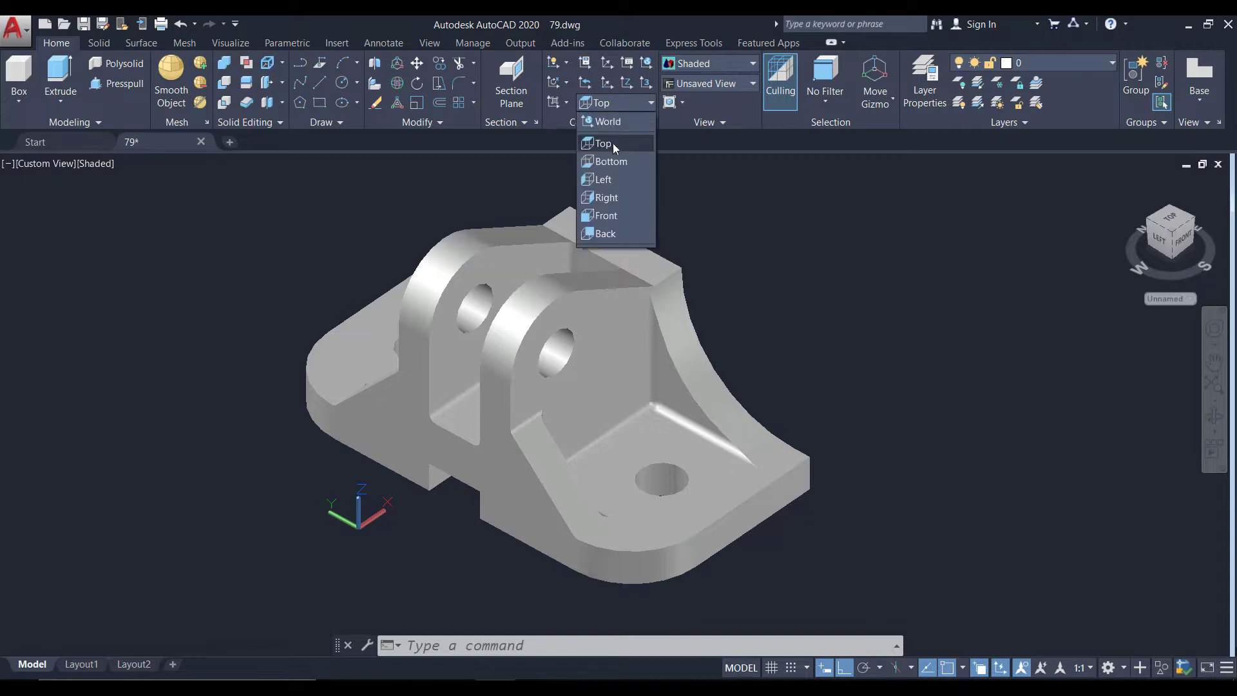
left_click(611, 145)
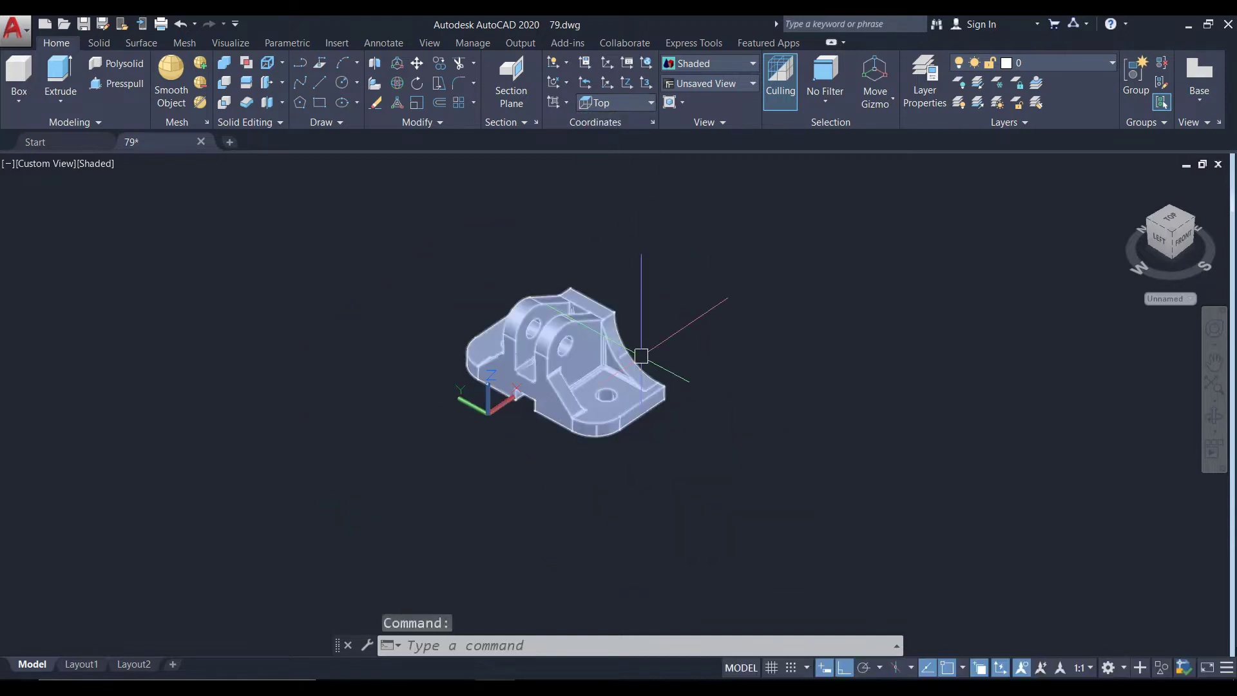
type("PL")
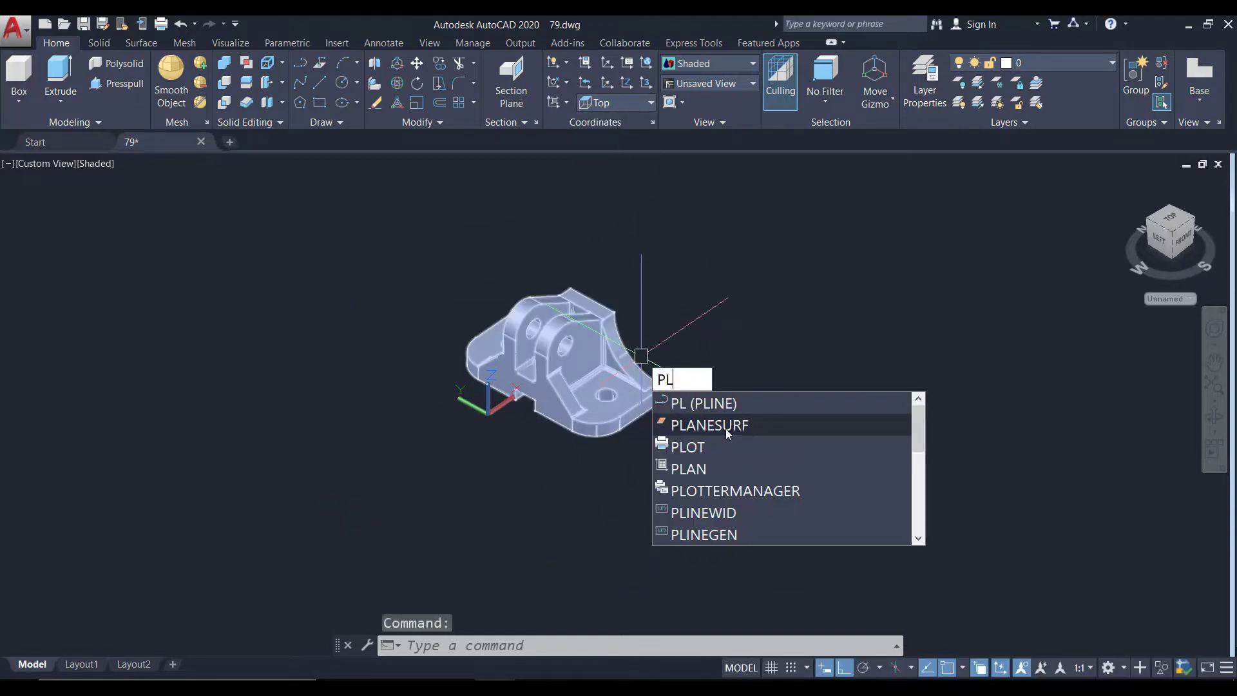
left_click(730, 425)
scroll(727, 359, "down", 5)
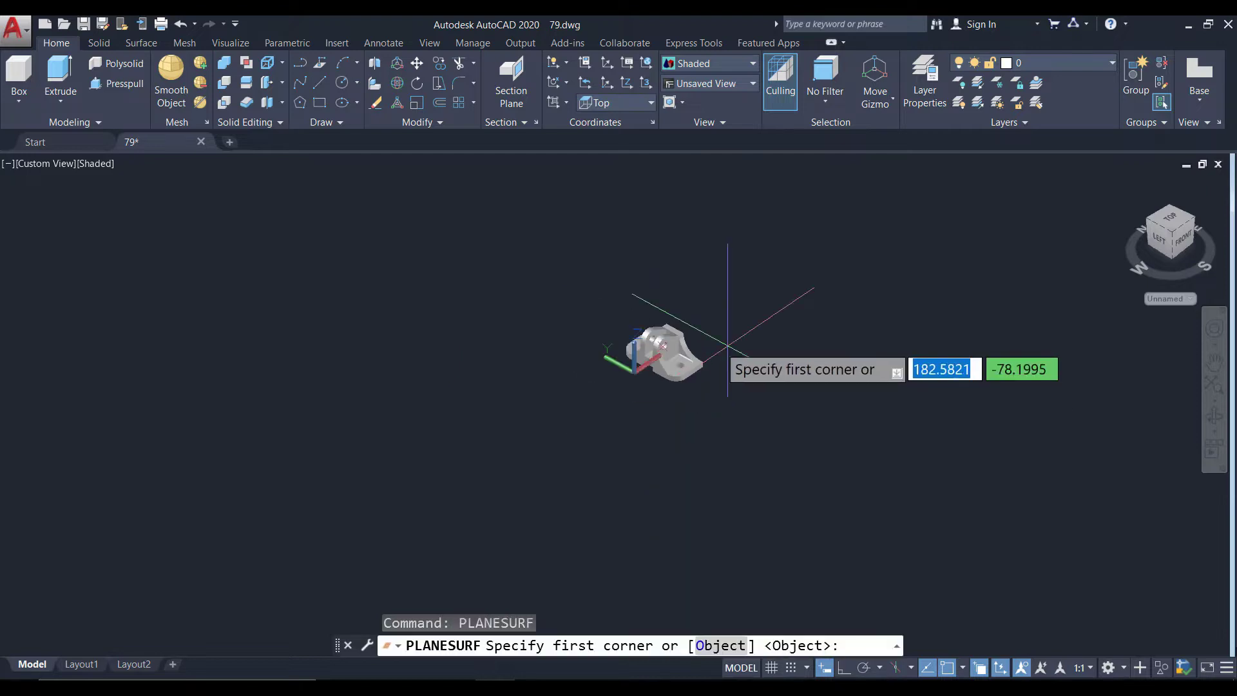
left_click(202, 369)
scroll(643, 207, "up", 3)
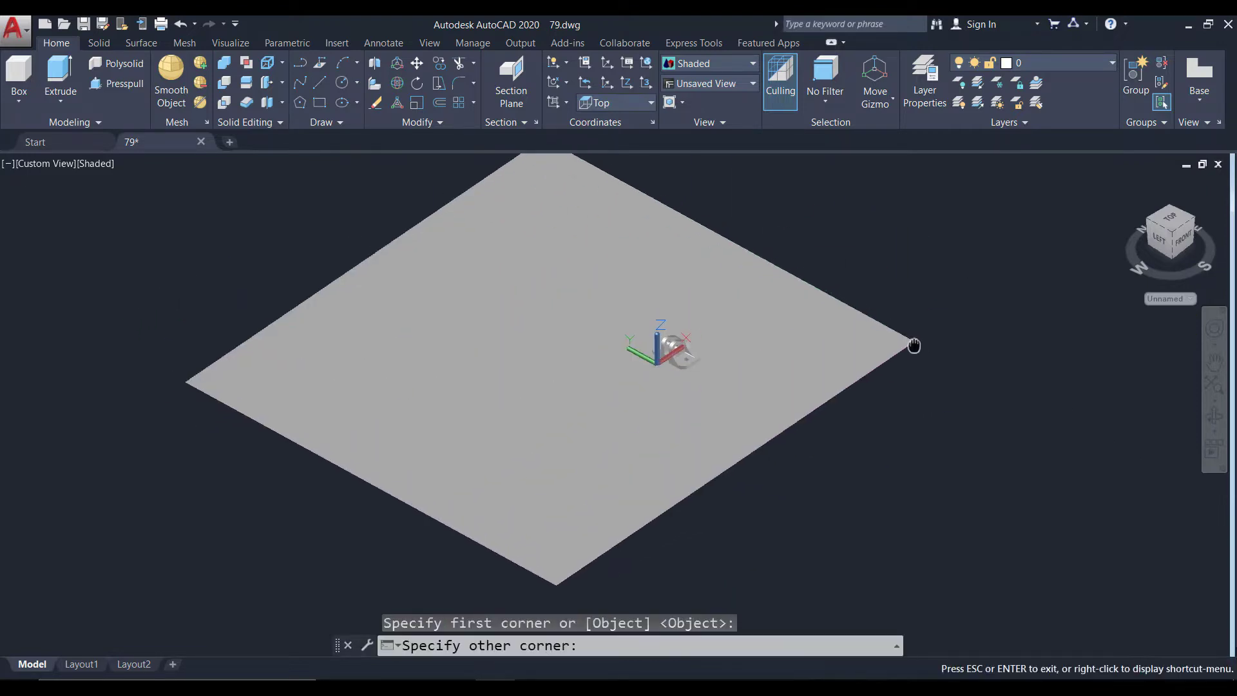
scroll(913, 344, "up", 2)
left_click(989, 348)
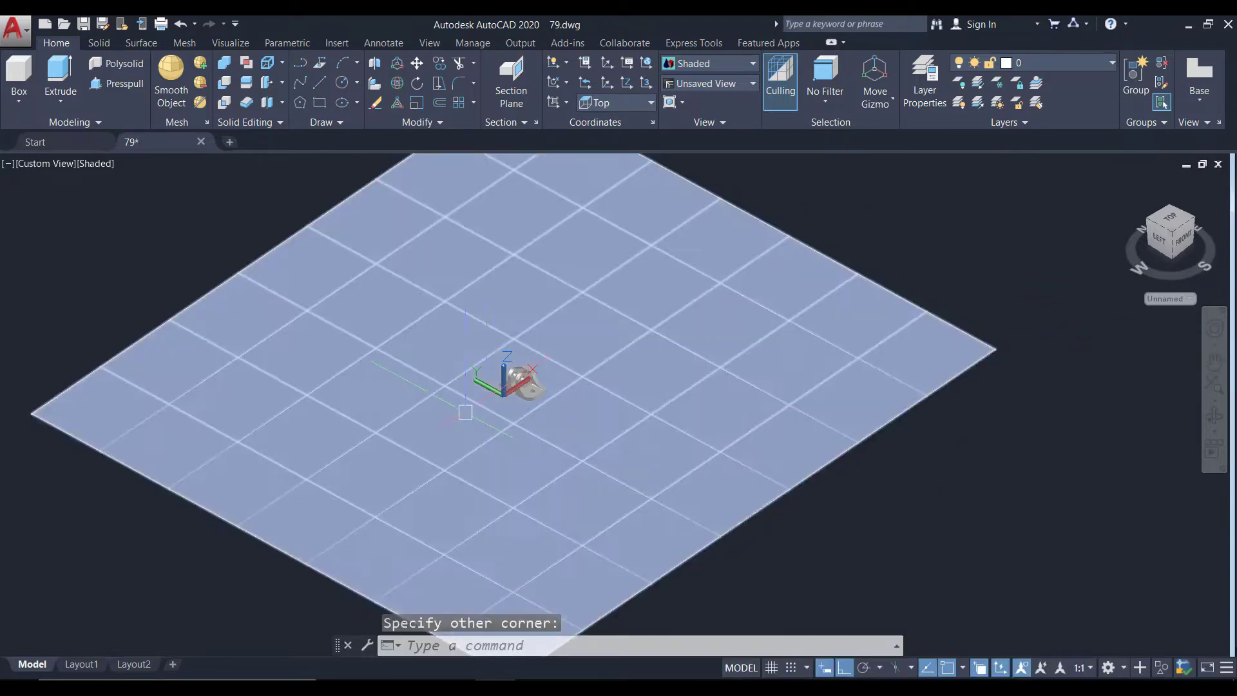
- Zoom around the model and select the bracket solid
scroll(469, 408, "up", 4)
scroll(625, 334, "up", 5)
scroll(625, 333, "down", 1)
left_click(555, 335)
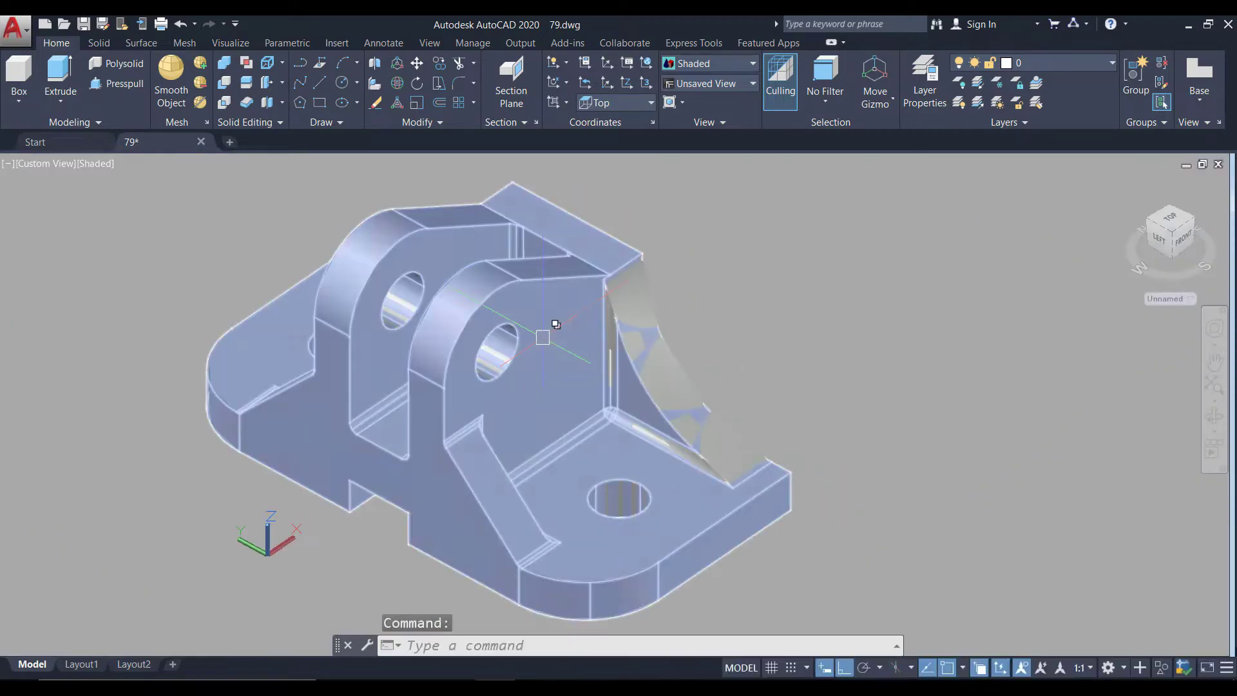
scroll(554, 332, "down", 2)
key("Escape")
left_click(567, 455)
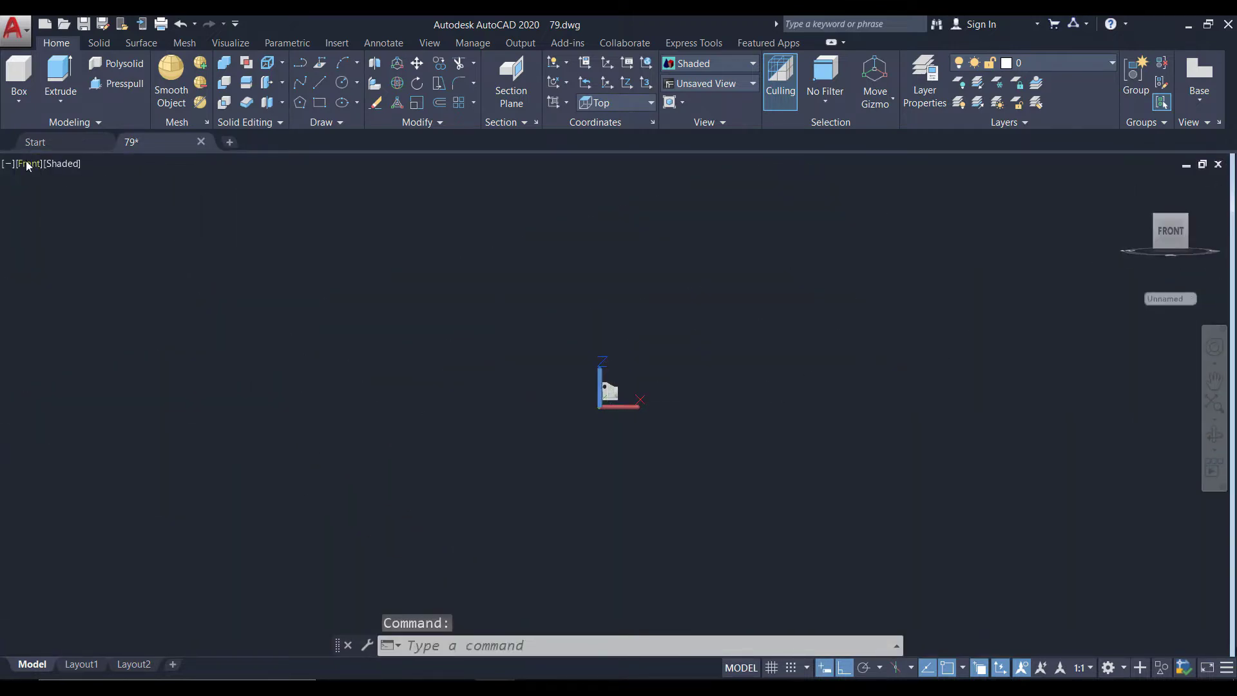
- Switch the viewport to 2D Wireframe and the Front view
left_click(58, 169)
left_click(90, 200)
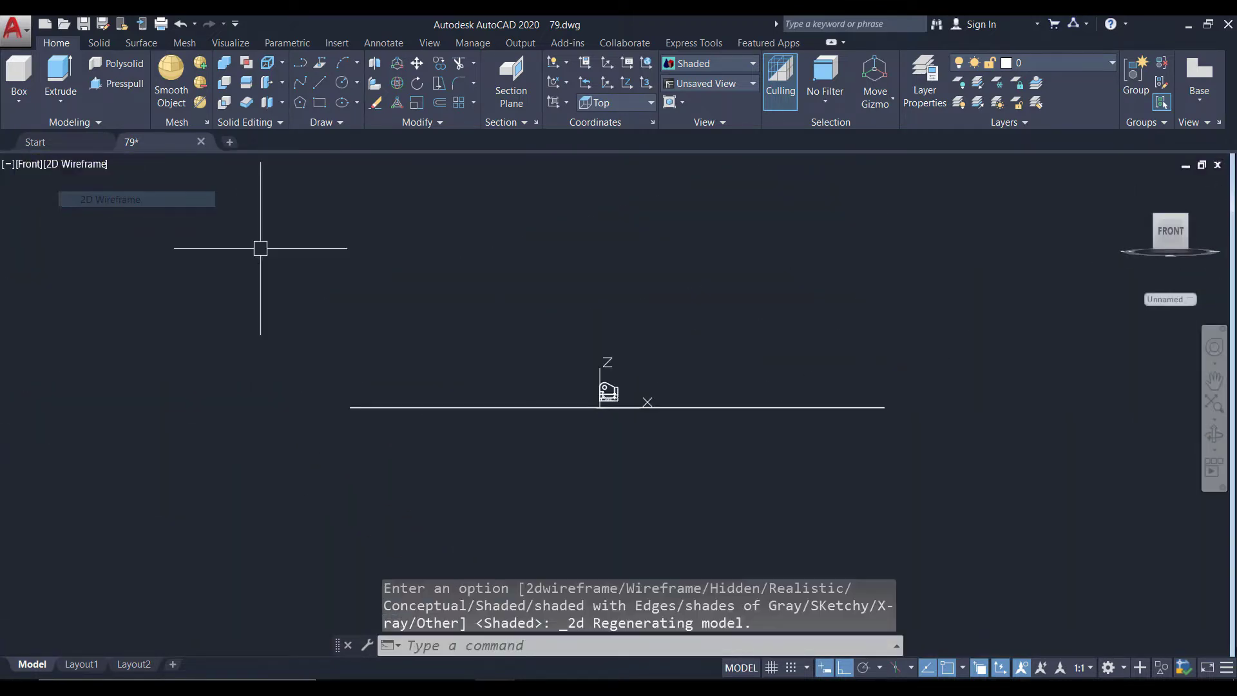
left_click(298, 535)
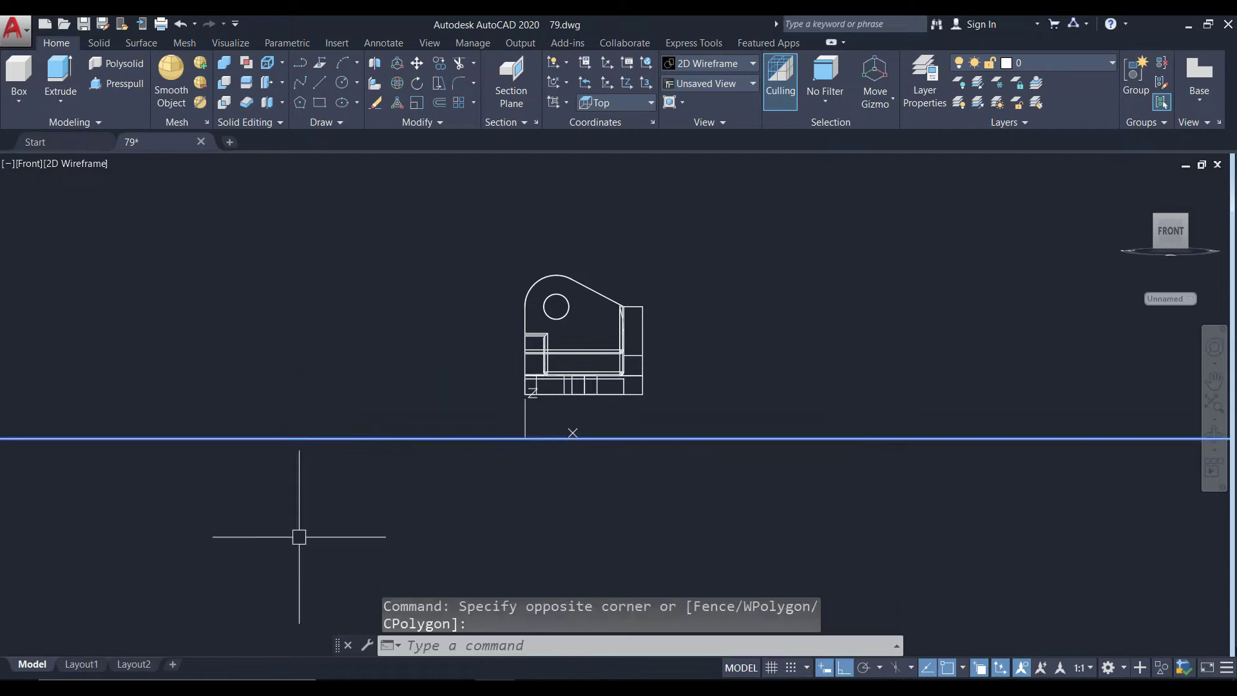
key("Escape")
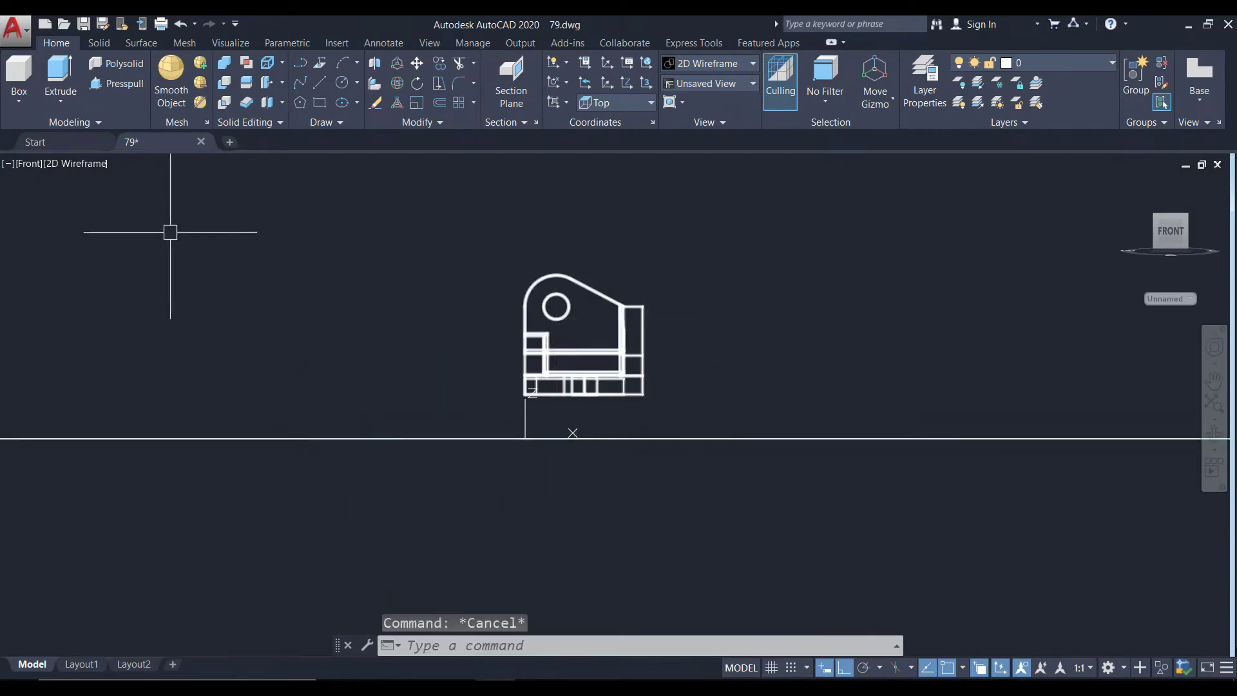
left_click(26, 167)
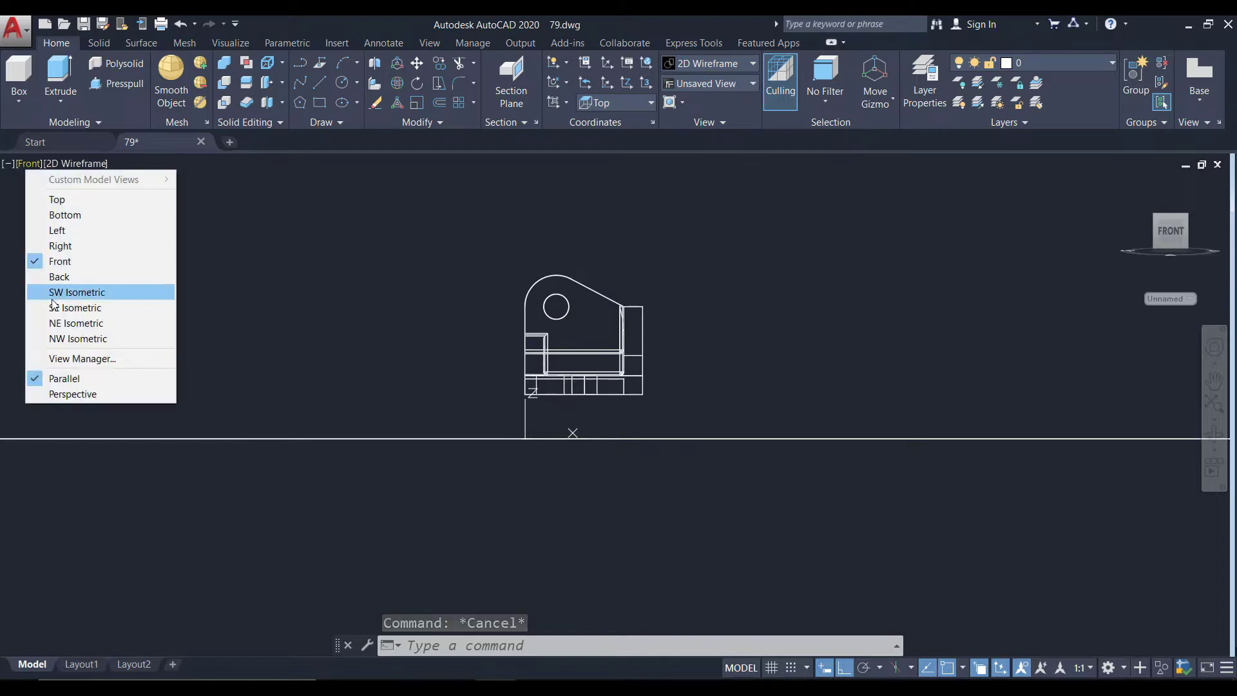
left_click(52, 261)
- Window-select the bracket and MOVE it down so its base sits on the ground plane
left_click(489, 262)
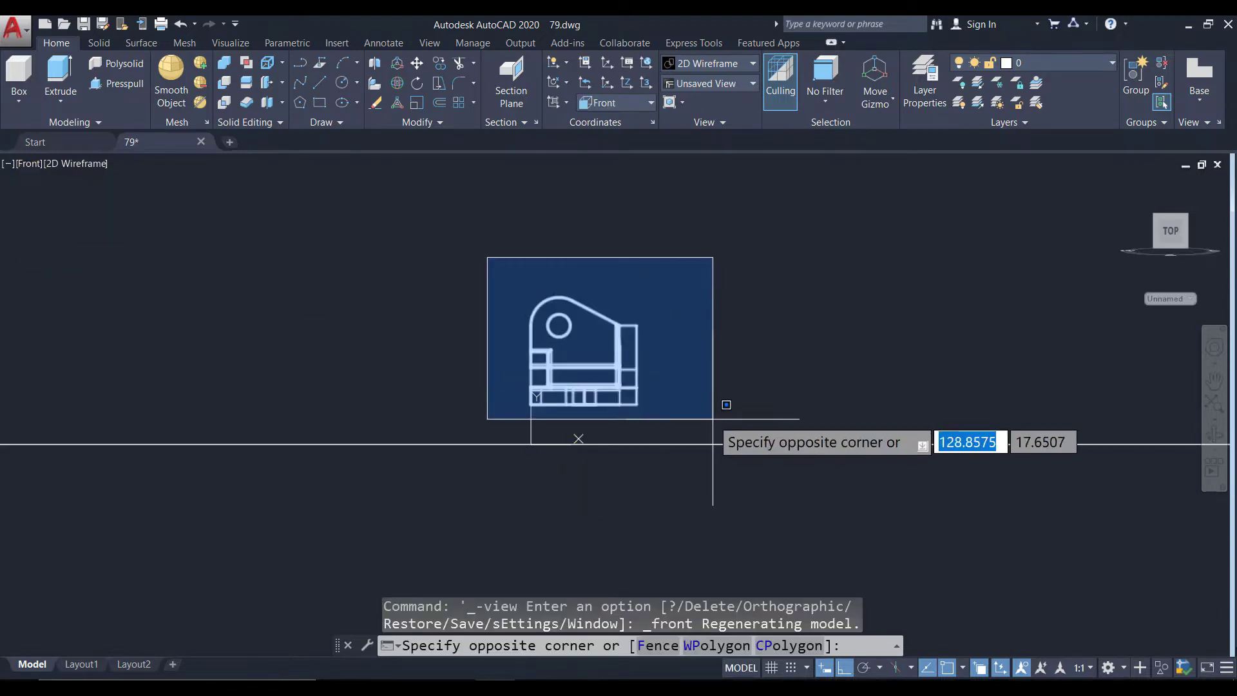
left_click(715, 419)
scroll(644, 423, "up", 5)
type("m")
key("Return")
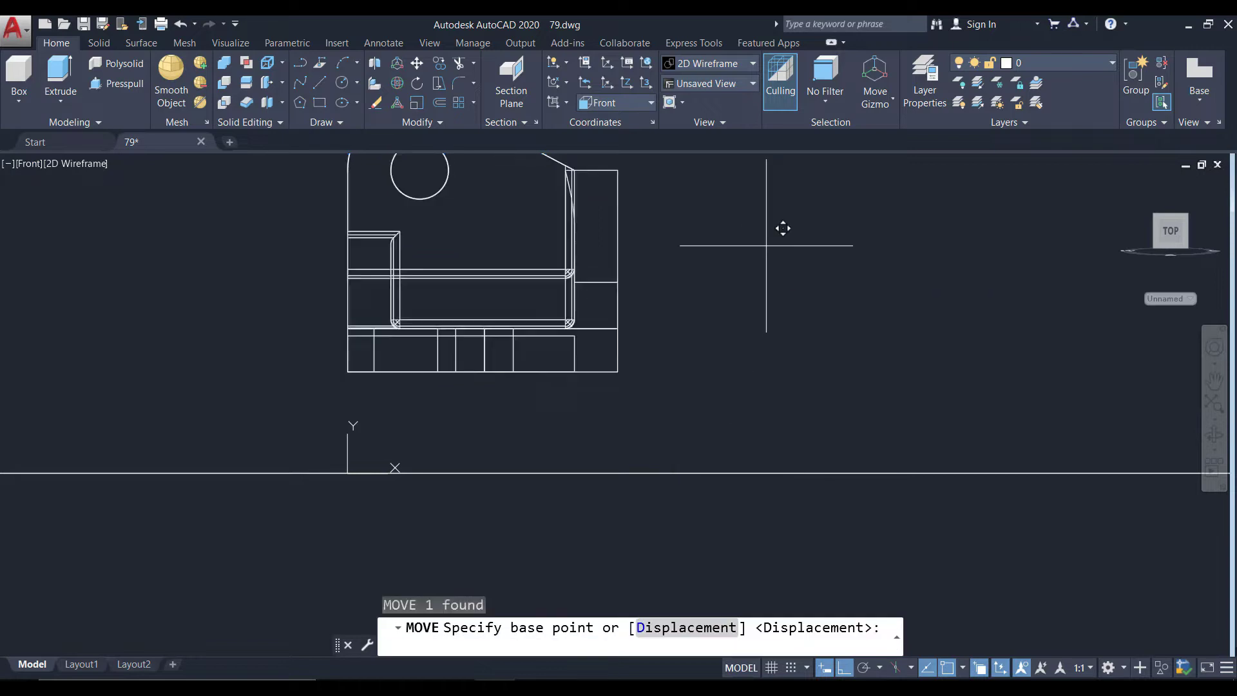
left_click(766, 246)
left_click(760, 348)
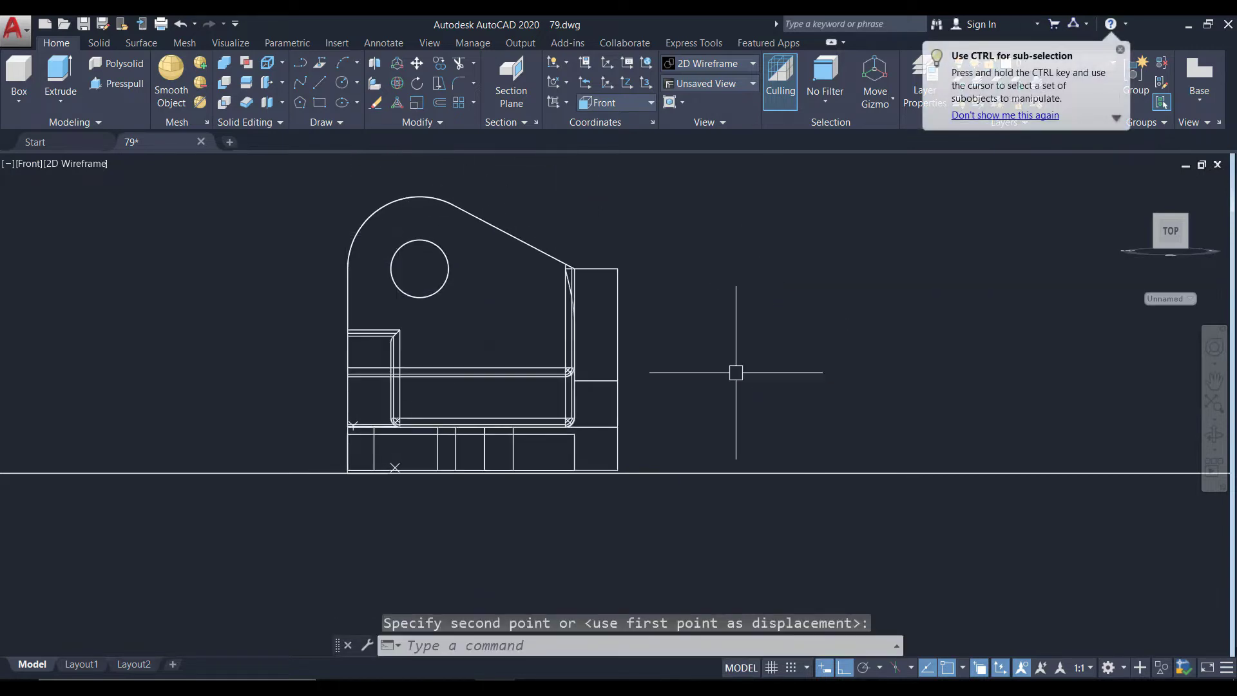
- Zoom out and return to the isometric Home view via the ViewCube
scroll(601, 477, "up", 3)
scroll(627, 455, "up", 3)
scroll(627, 455, "down", 5)
scroll(644, 464, "up", 2)
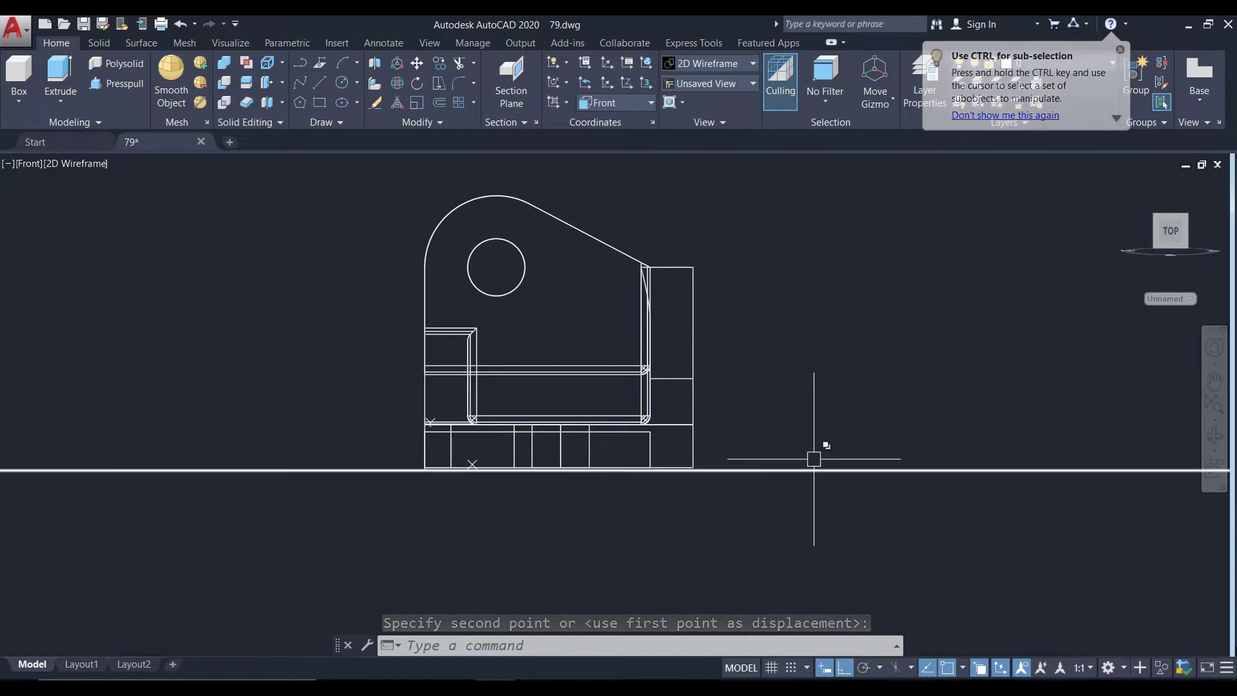
left_click(1126, 184)
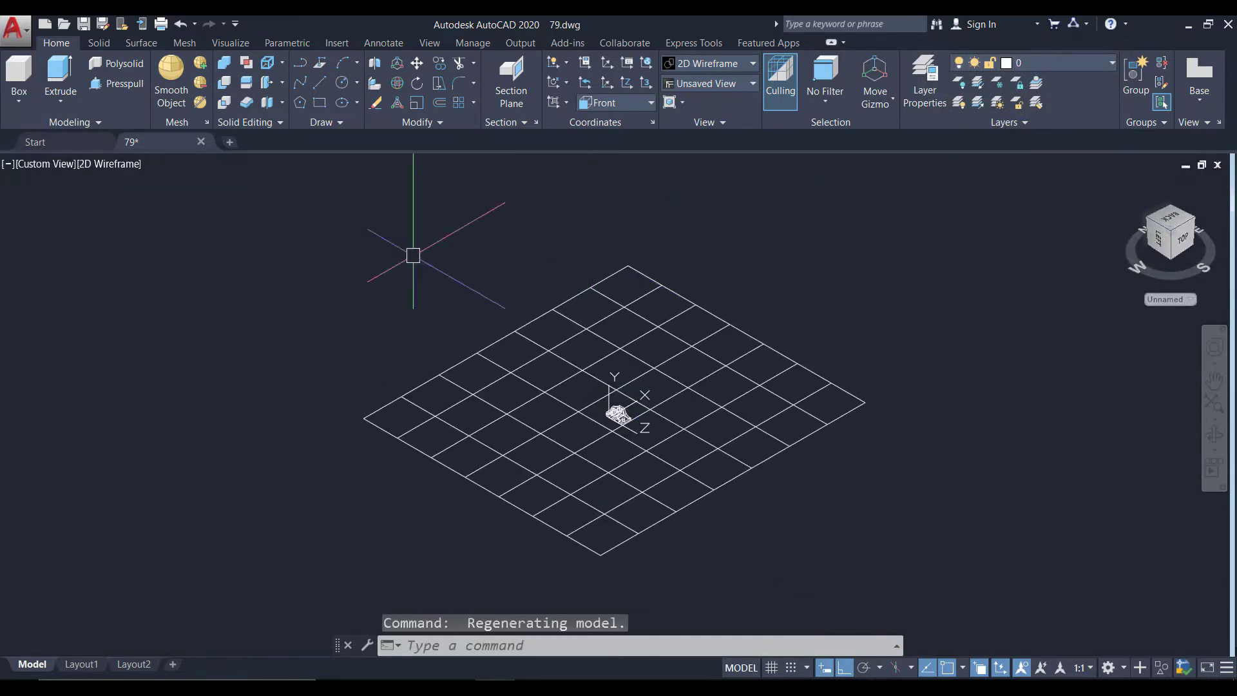
- Set the Realistic visual style, recentre the bracket, and bring up the Visualize tab
left_click(119, 165)
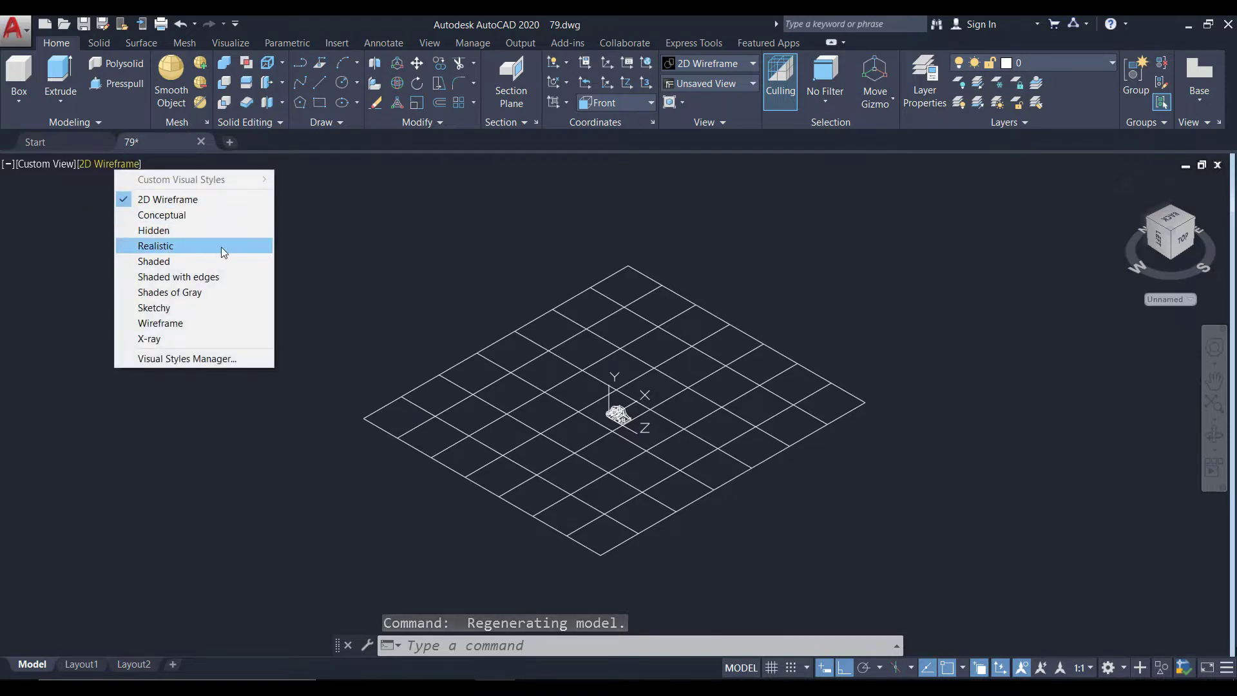
left_click(182, 247)
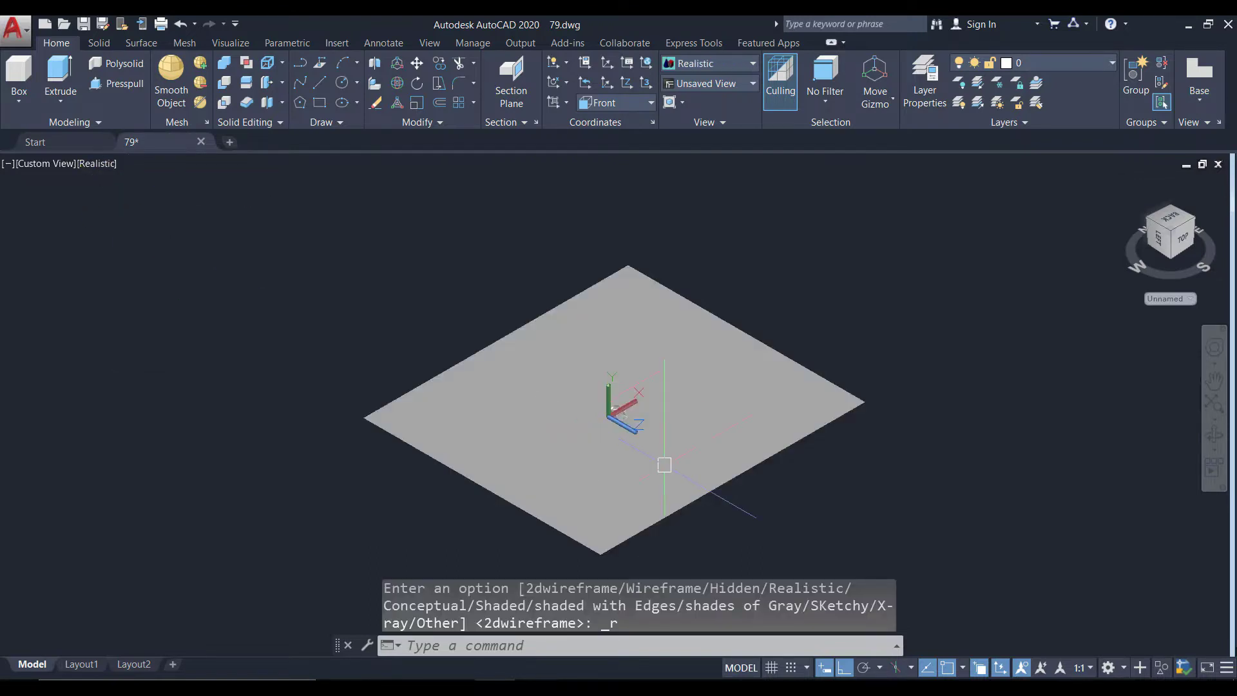
scroll(621, 419, "up", 3)
scroll(620, 423, "up", 5)
middle_click_drag(634, 410, 559, 394)
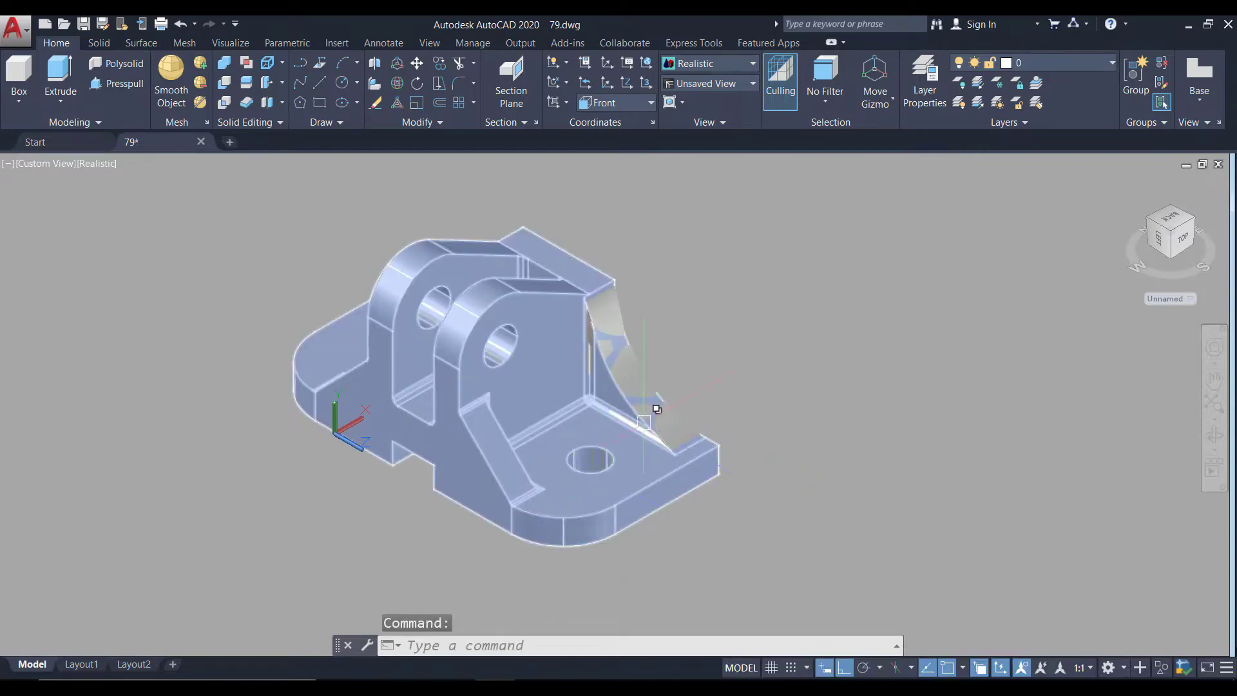
middle_click_drag(686, 408, 691, 422)
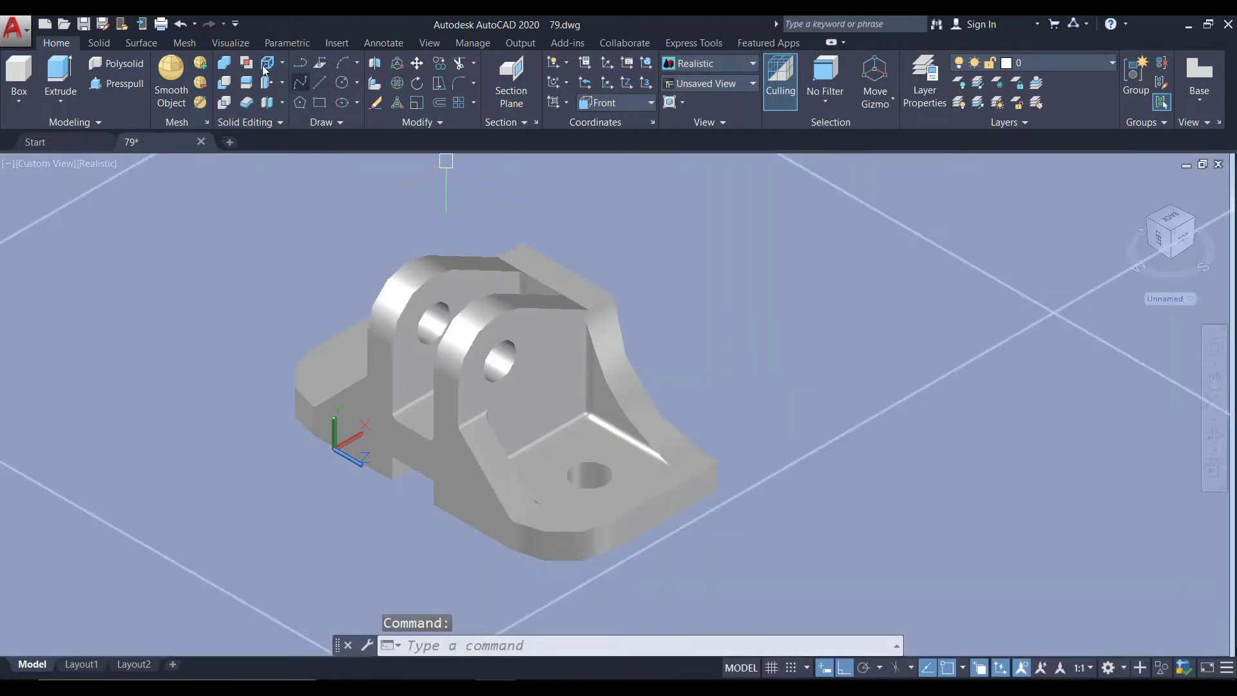
left_click(229, 46)
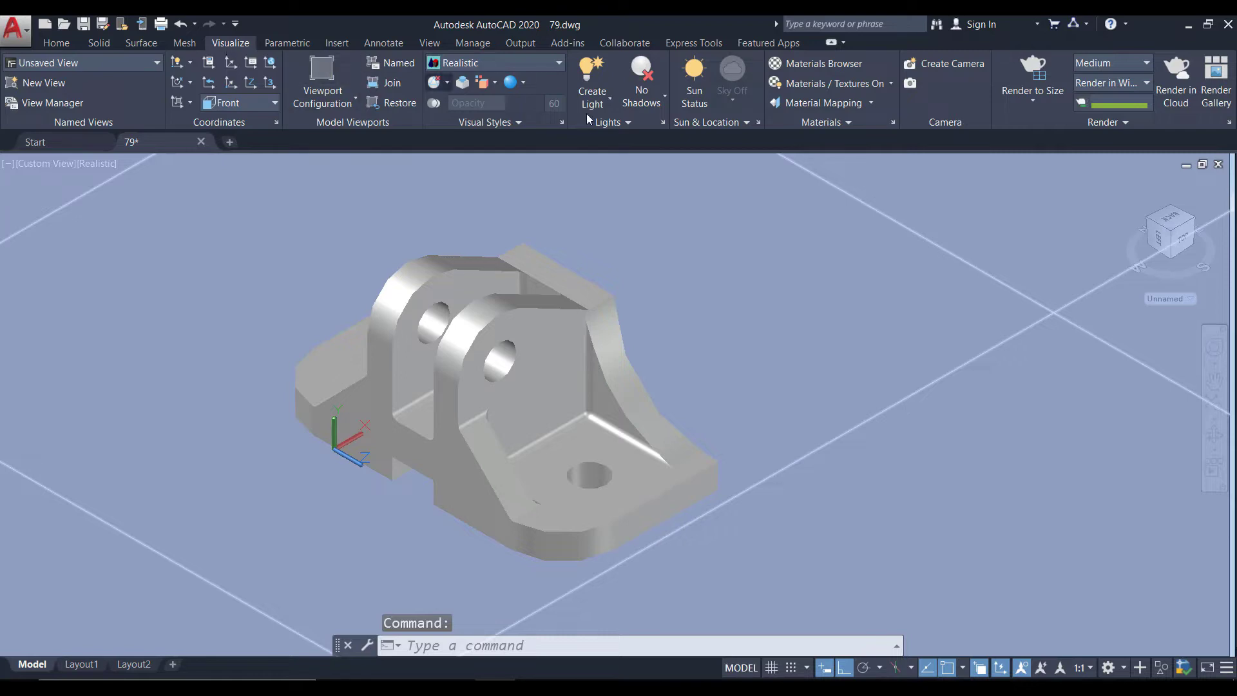
- Turn on ground shadows and pan the bracket slightly right and down
left_click(651, 106)
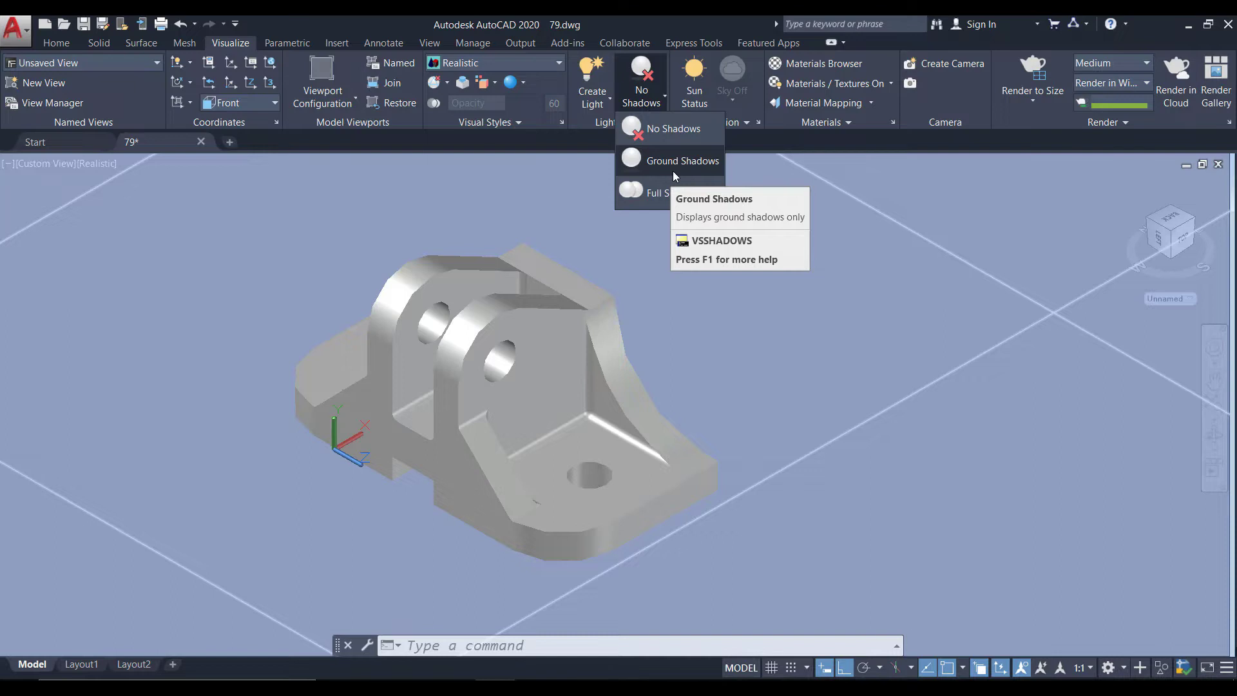
left_click(674, 163)
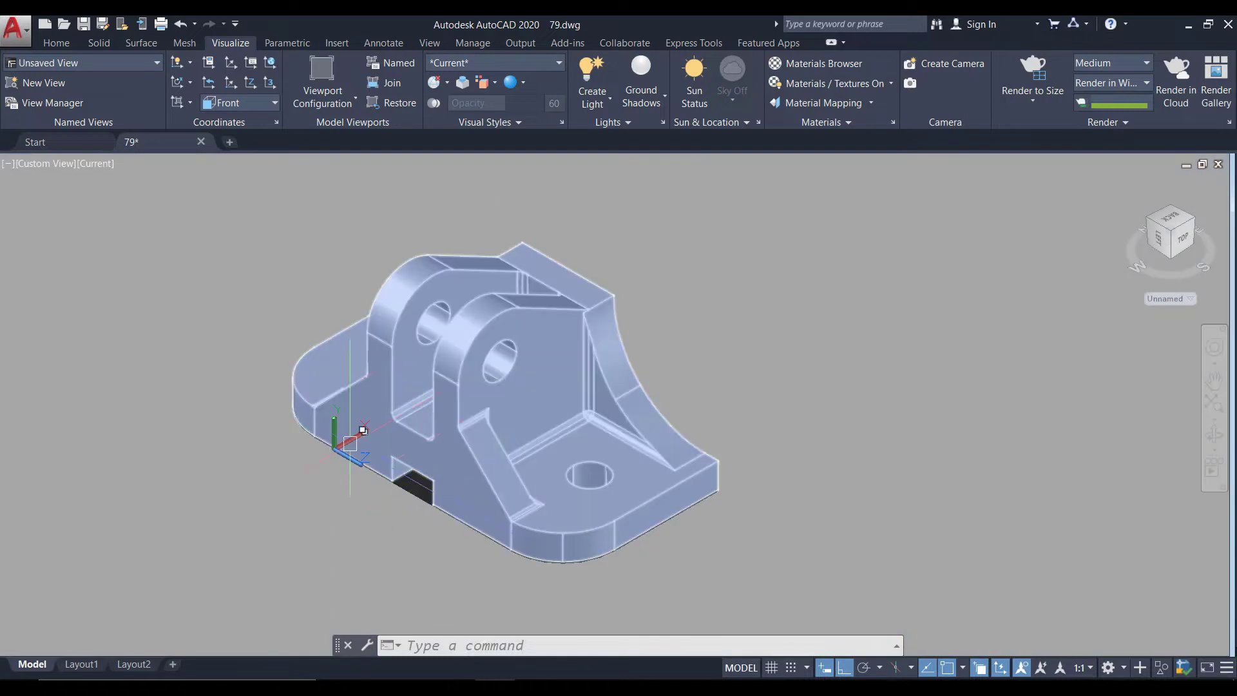
type("p")
key("Return")
left_click_drag(763, 325, 772, 329)
key("Escape")
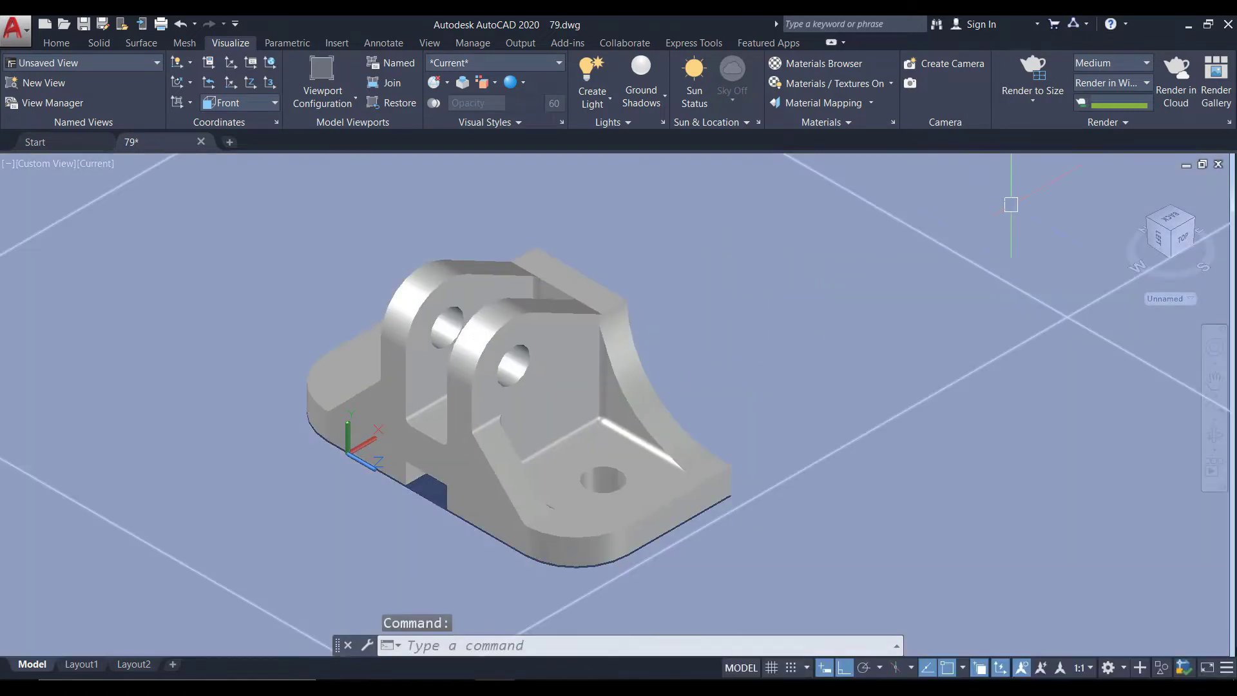
- Set the render size to 800 x 600 px SVGA and expand the Render panel
left_click(1038, 101)
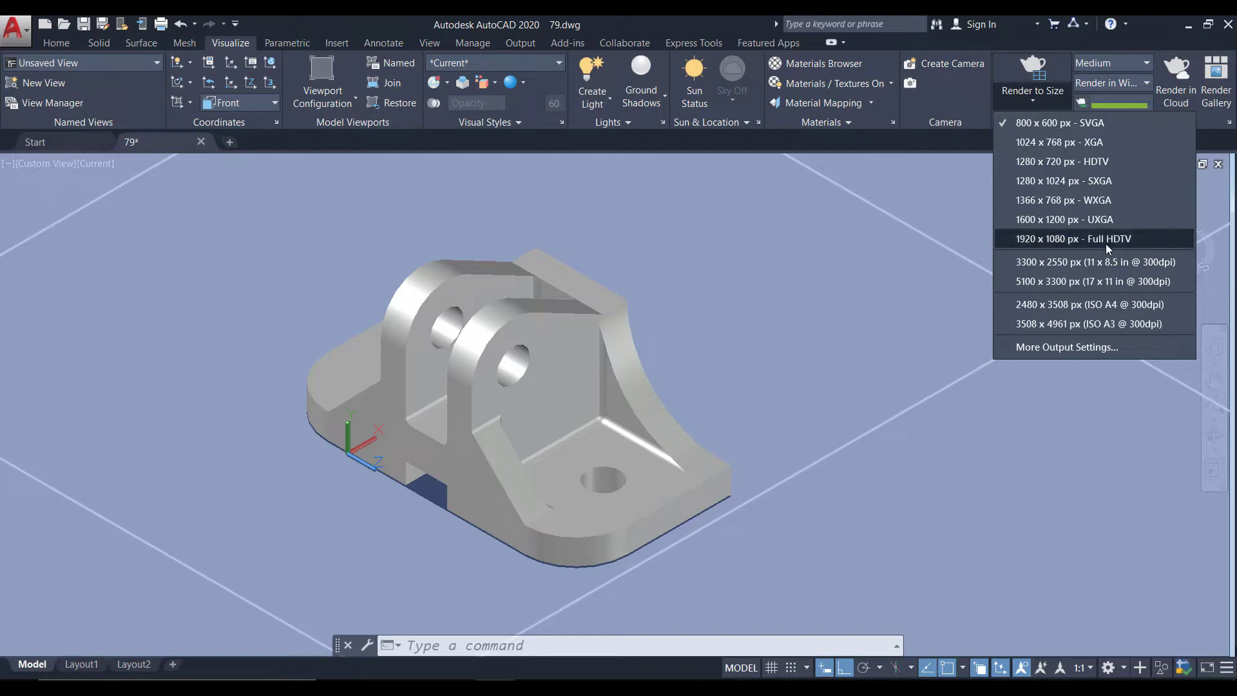
left_click(1010, 122)
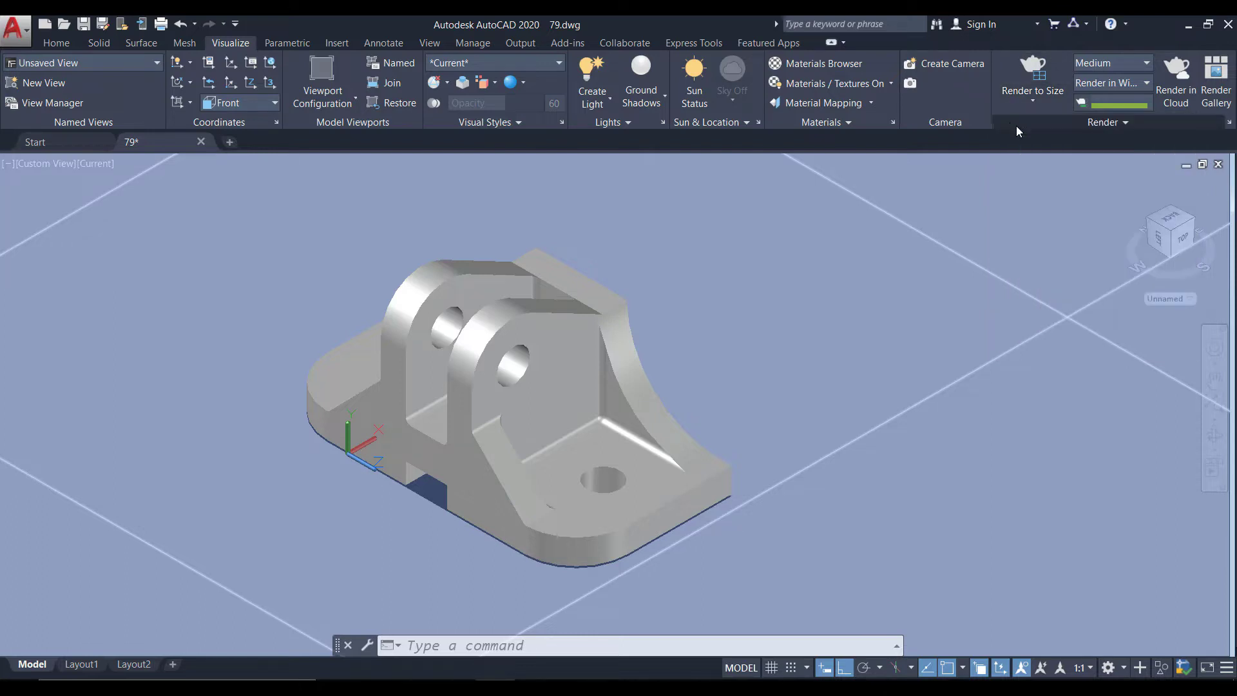
left_click(1126, 123)
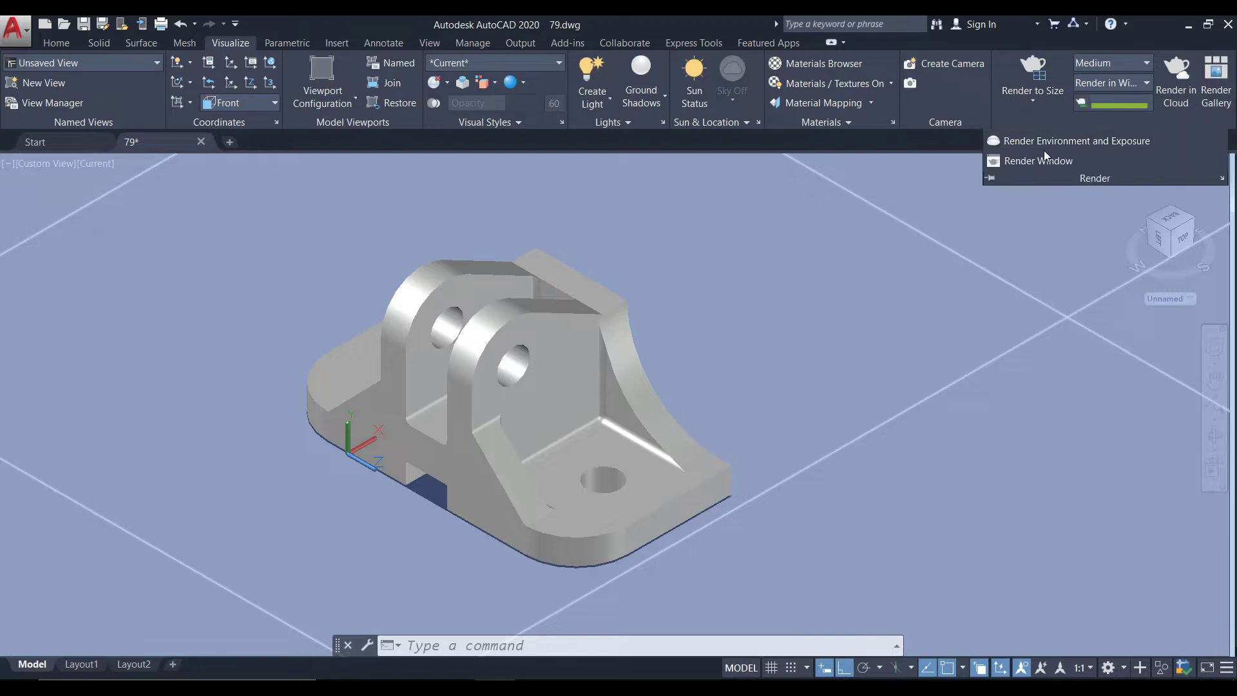
- Turn the render environment on with Sharp Highlights and exposure 9, then reframe the bracket
left_click(1082, 147)
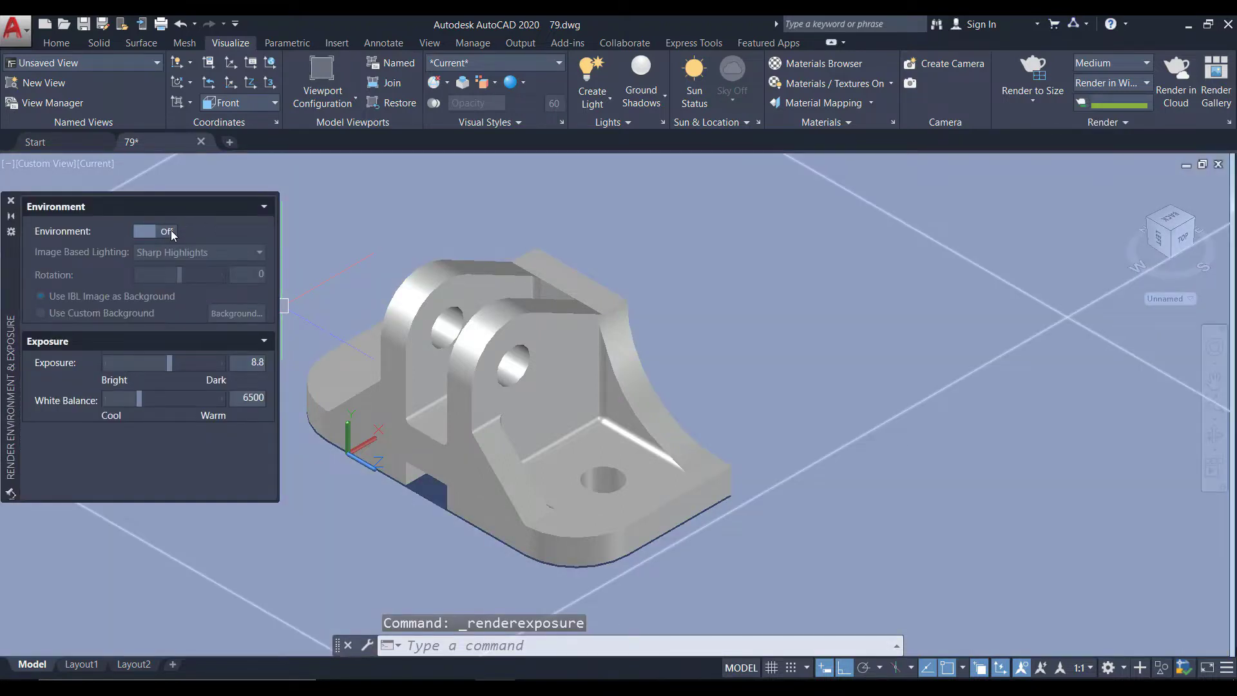
left_click(172, 231)
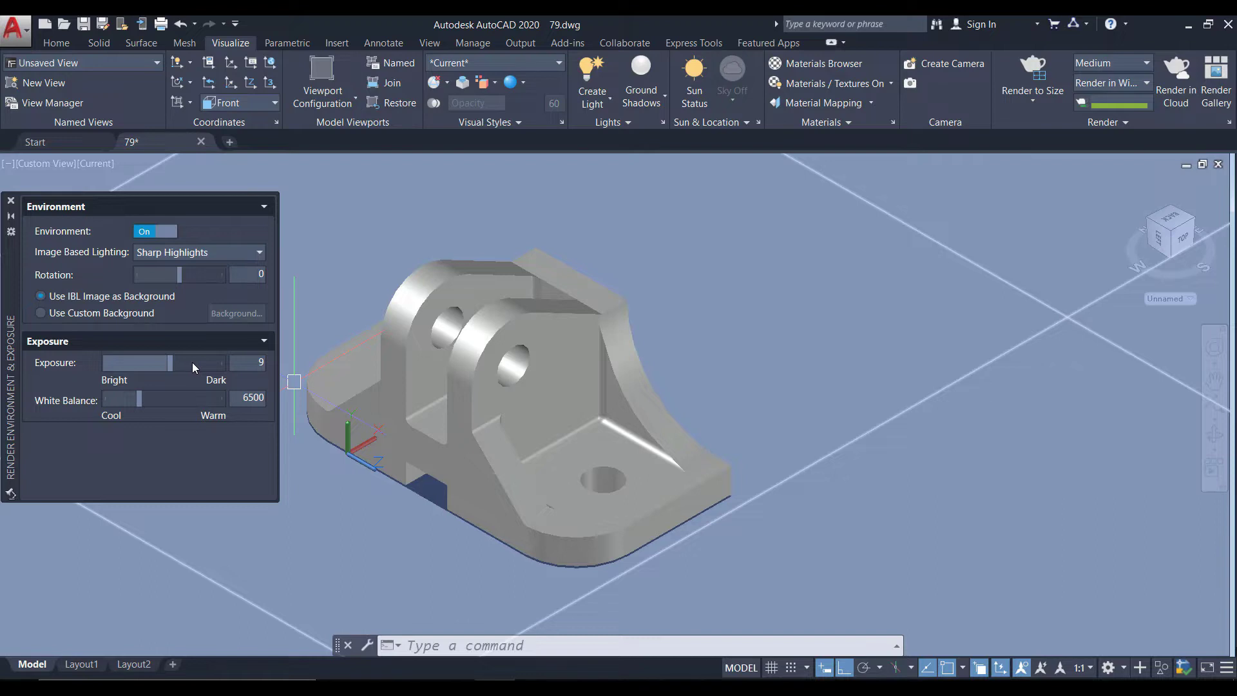
middle_click_drag(387, 361, 439, 323, "shift")
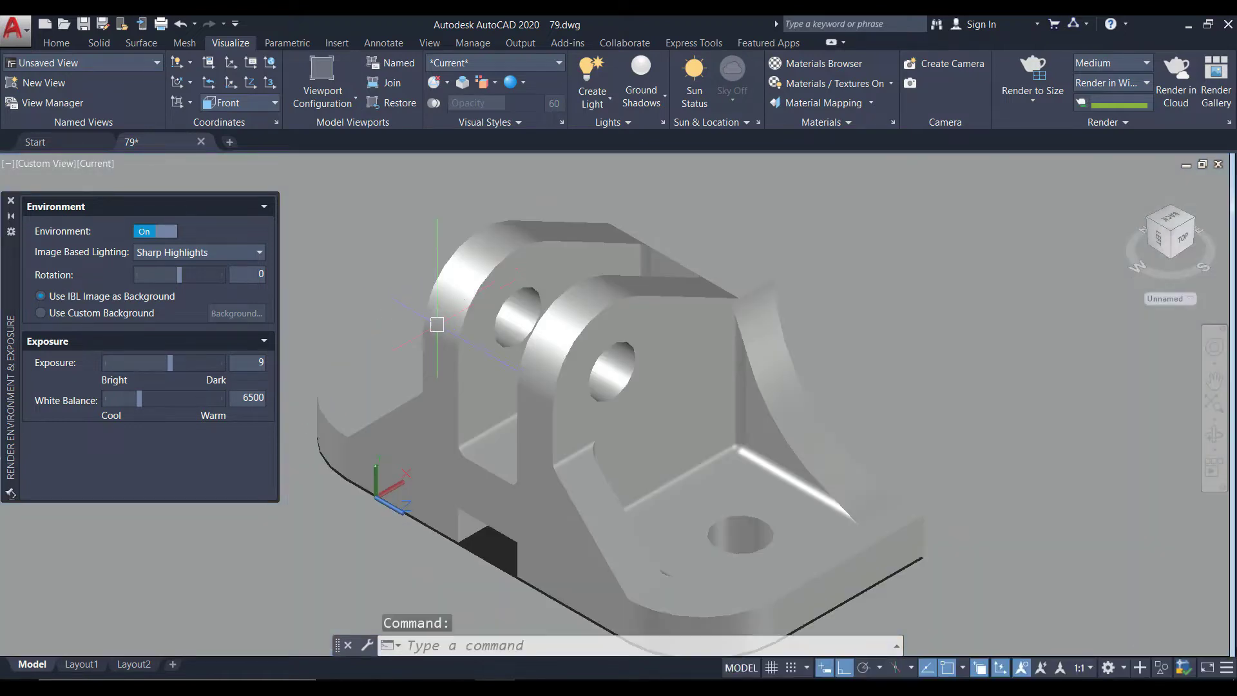
scroll(439, 322, "up", 2)
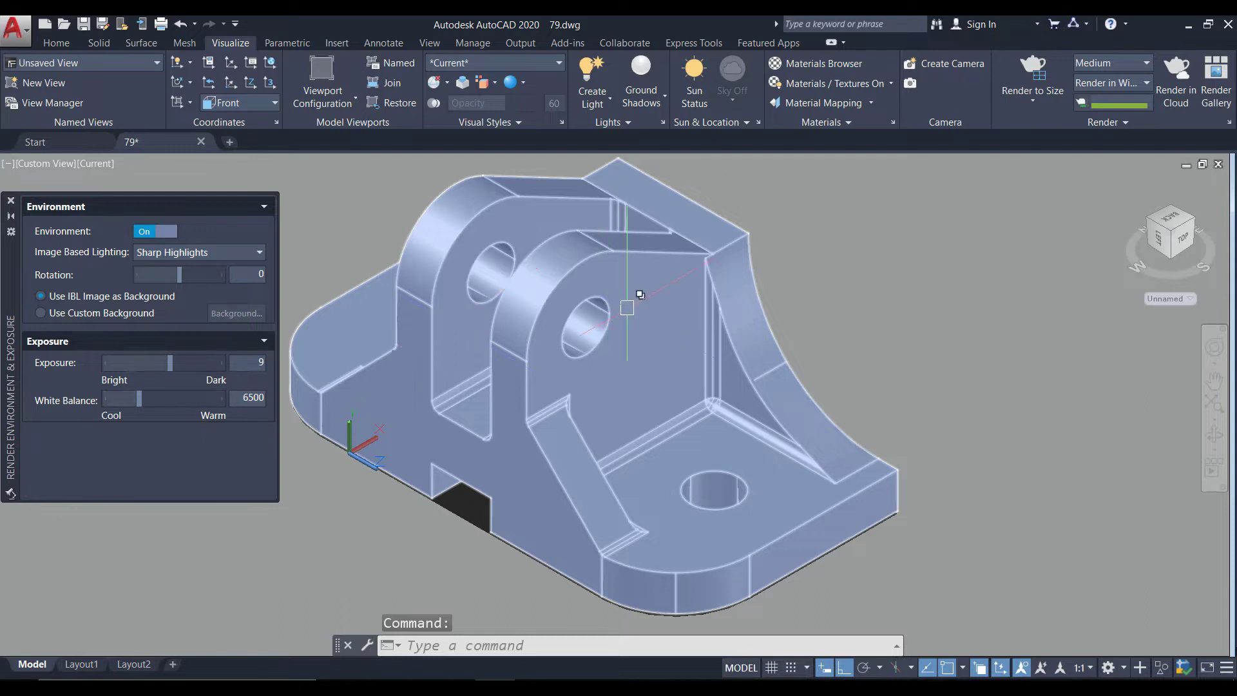
scroll(589, 322, "down", 2)
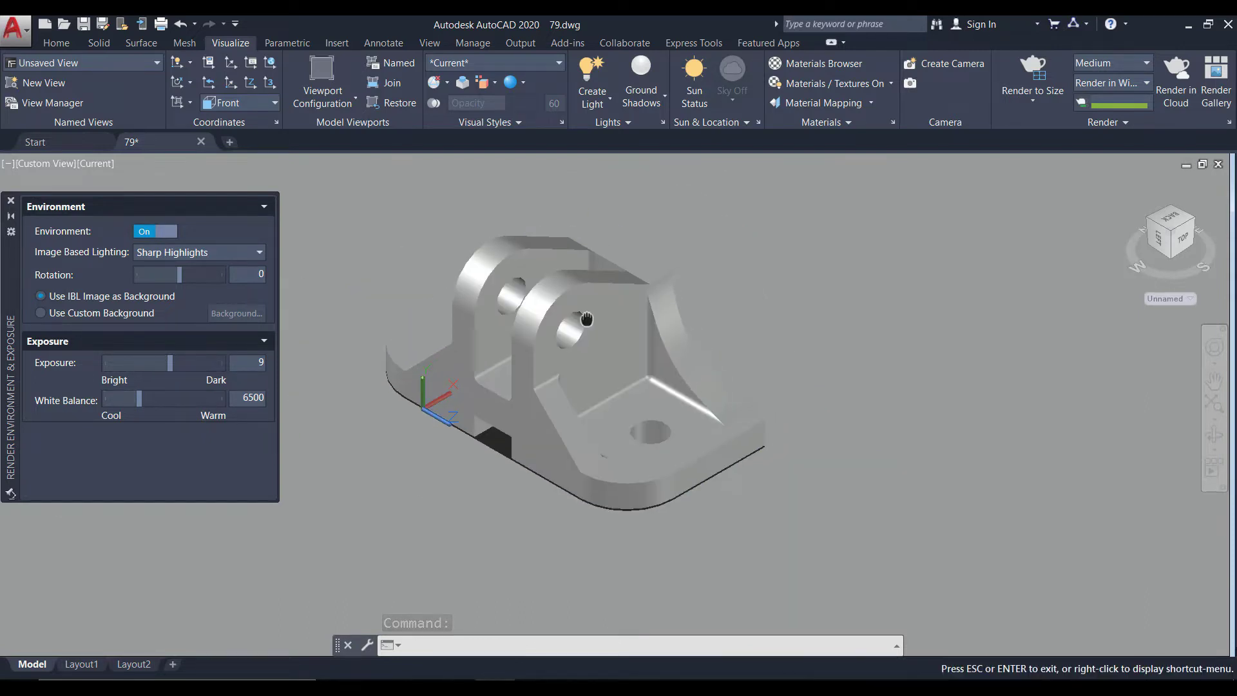
middle_click_drag(739, 229, 705, 265)
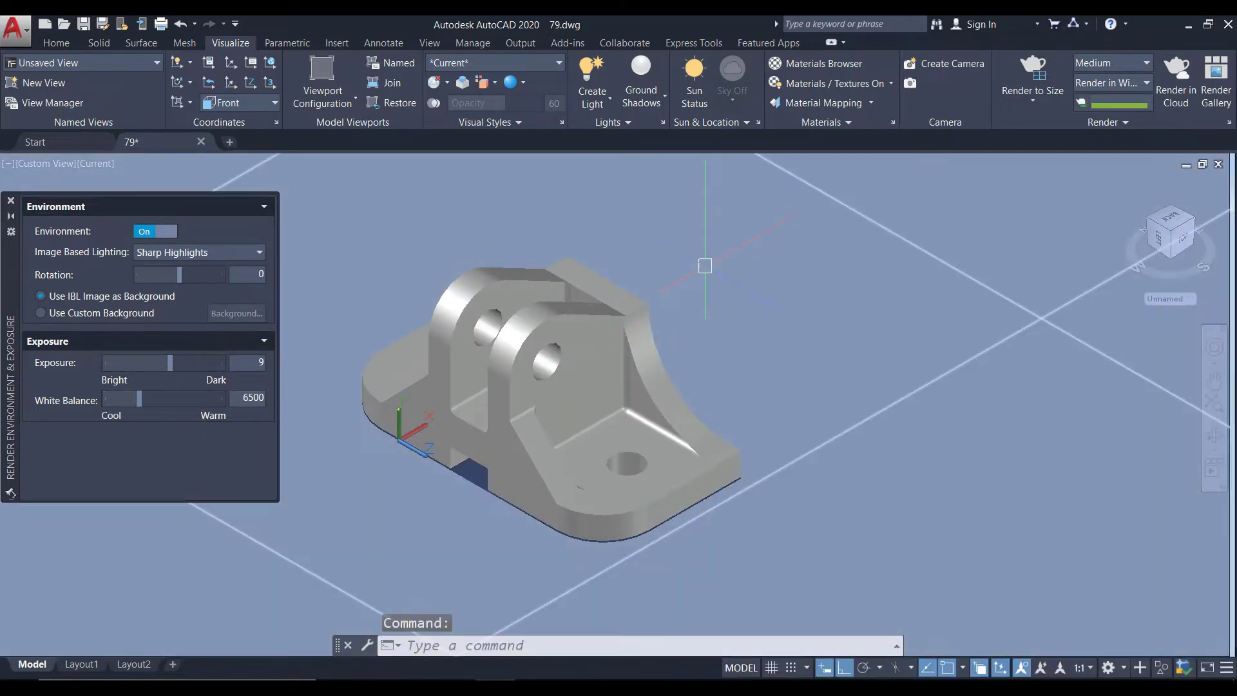
- Open the Materials Browser with RMAT, narrow it, and collapse the Autodesk Library tree
type("RMA")
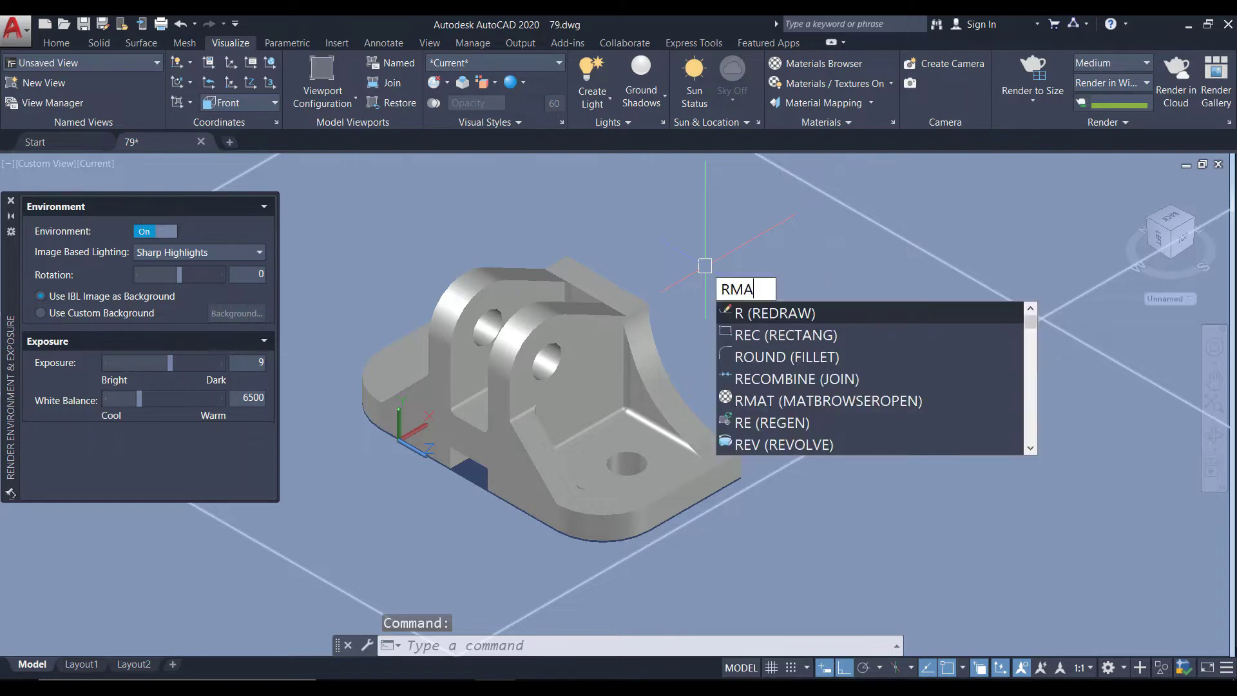
type("T")
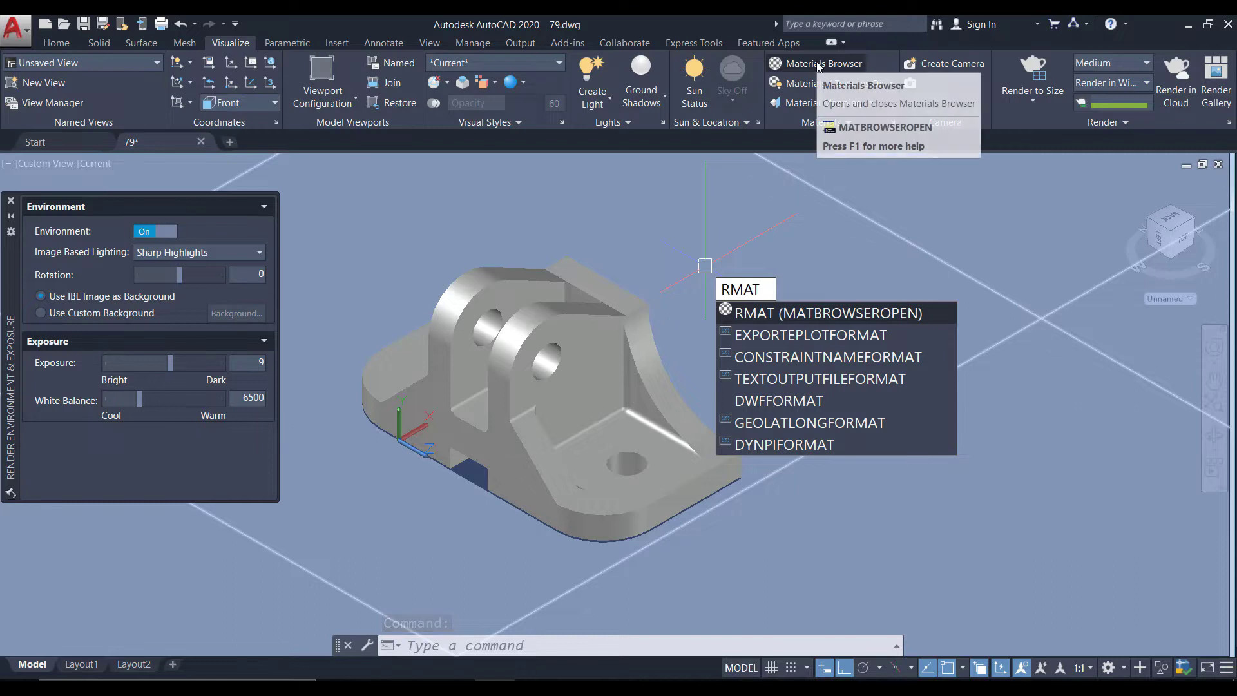
left_click(794, 312)
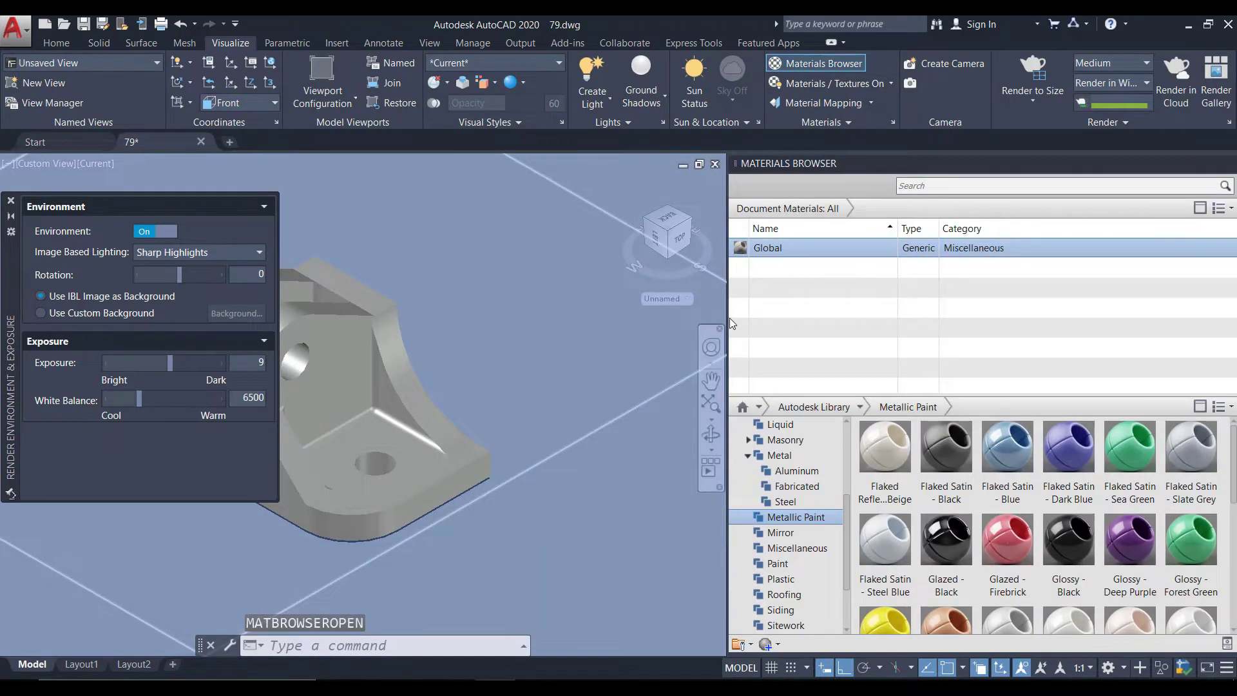
left_click_drag(728, 316, 861, 318)
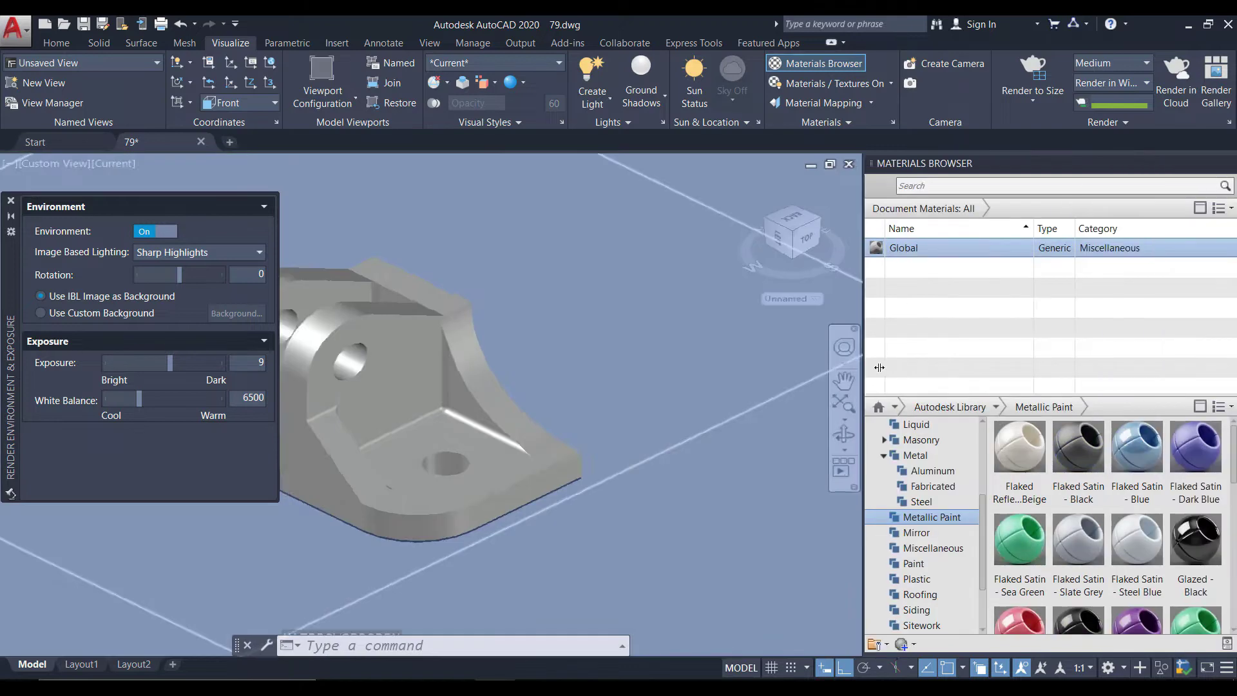
scroll(922, 515, "up", 3)
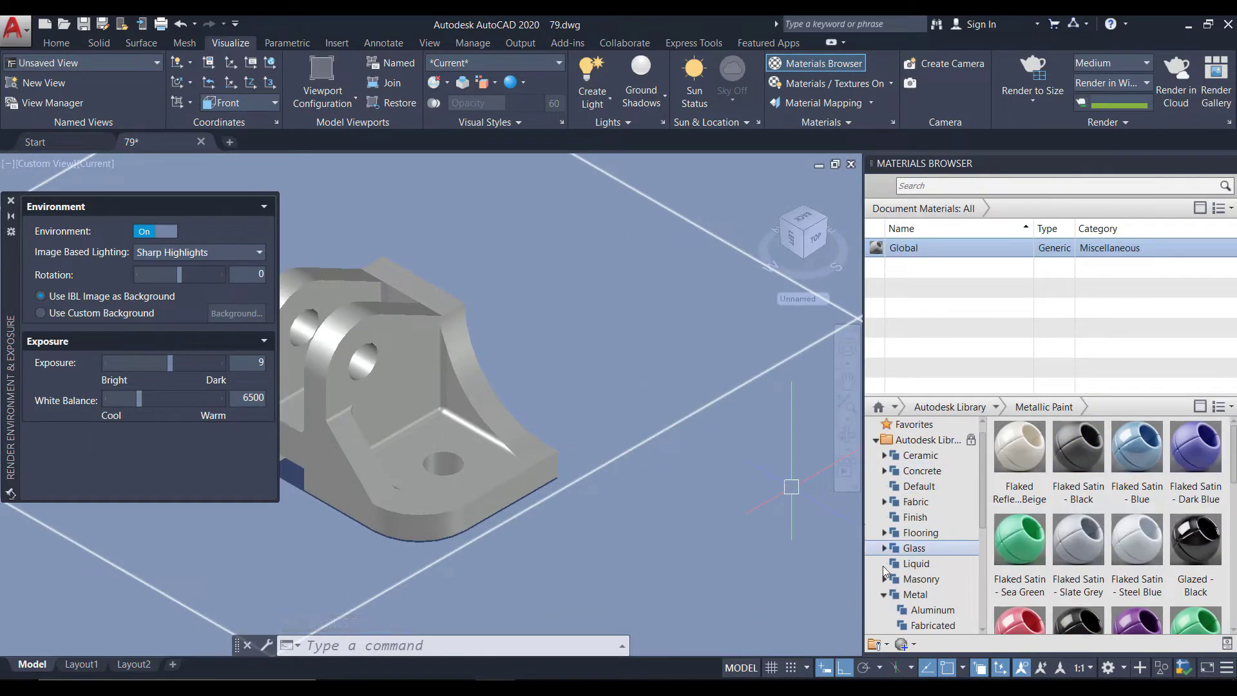
scroll(893, 464, "up", 1)
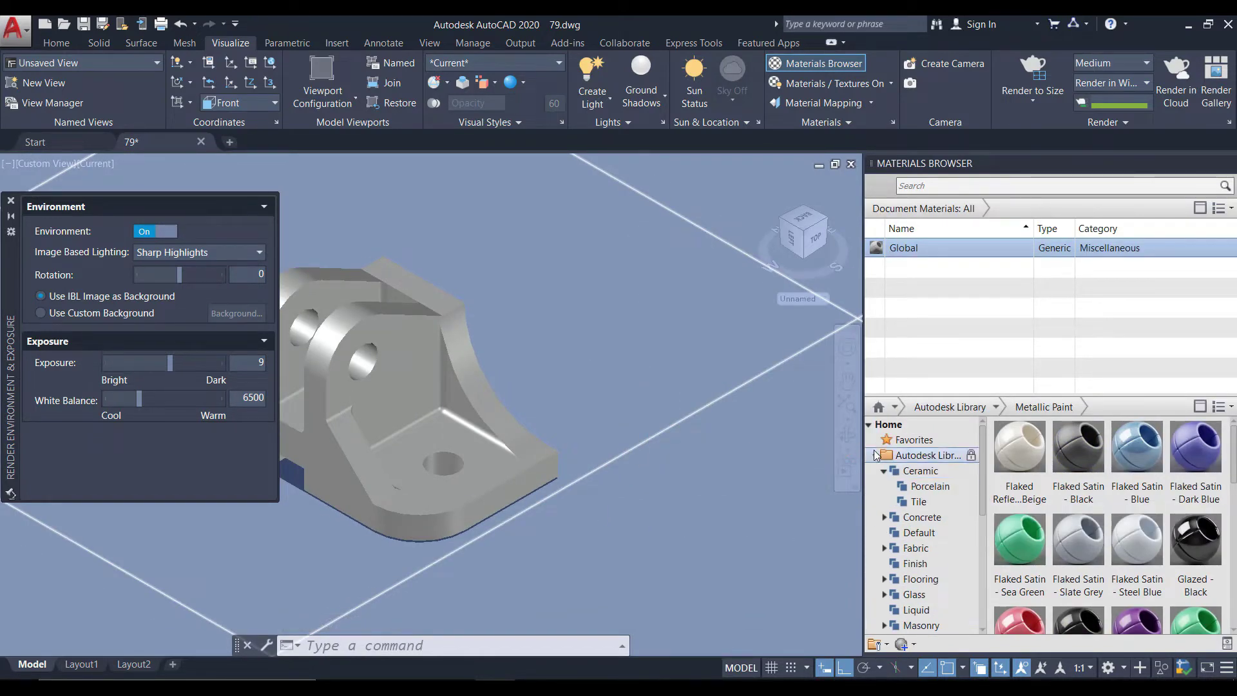
left_click(876, 455)
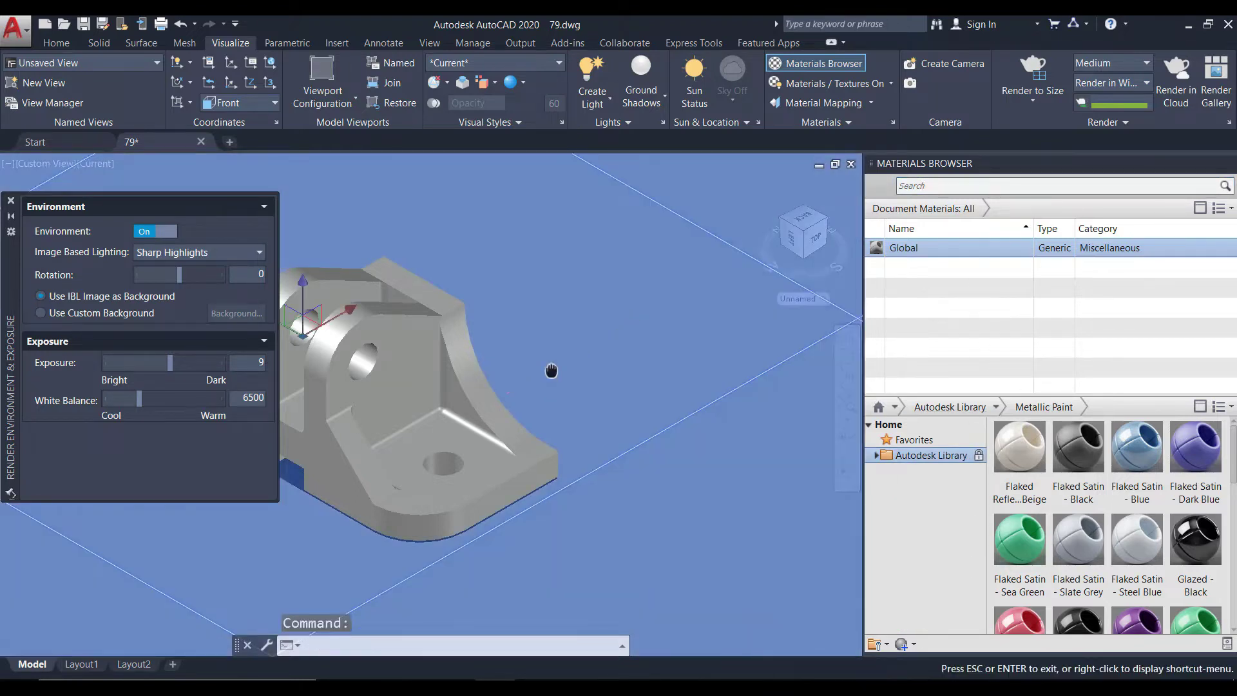
middle_click_drag(552, 368, 703, 383, "shift")
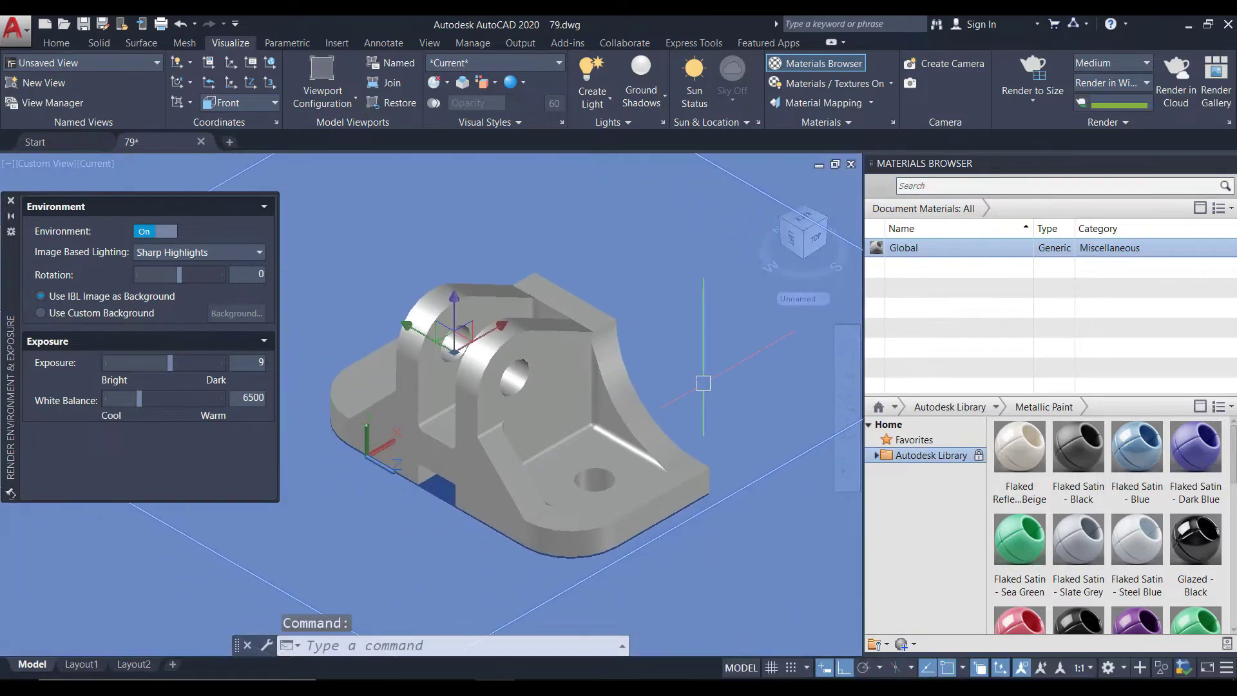
key("Escape")
- Search the library for METAL, list the Metal category materials, and open the display options
left_click(943, 187)
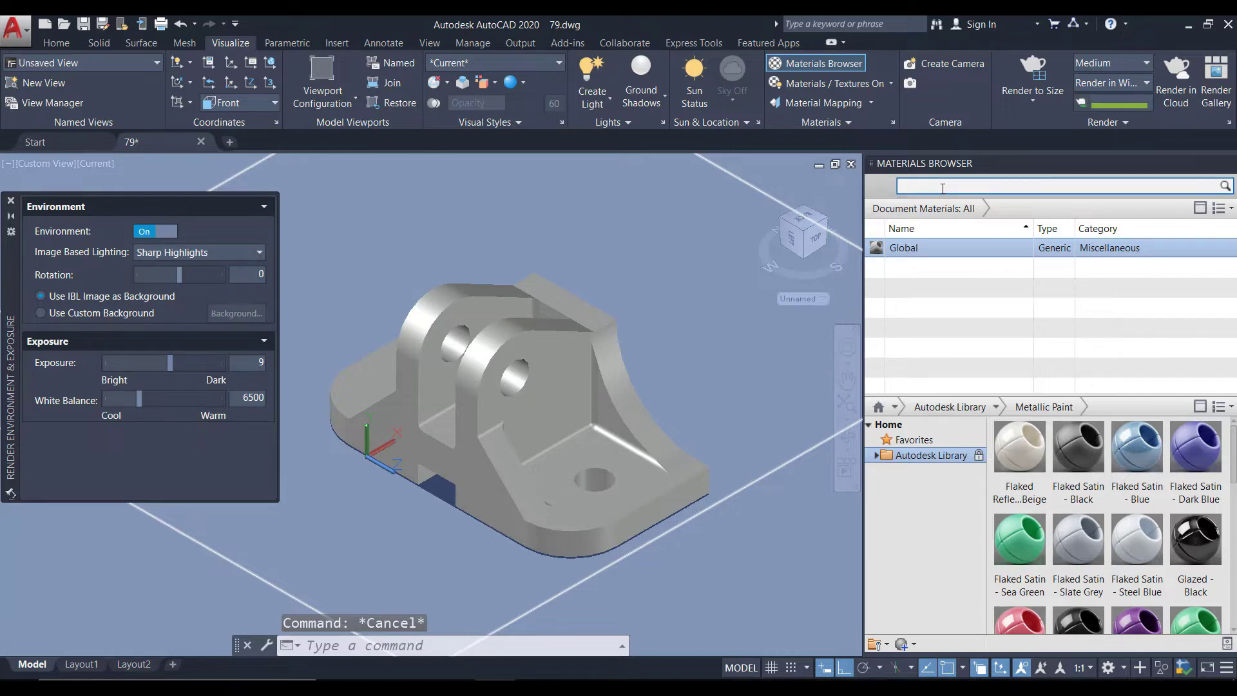
type("METAL")
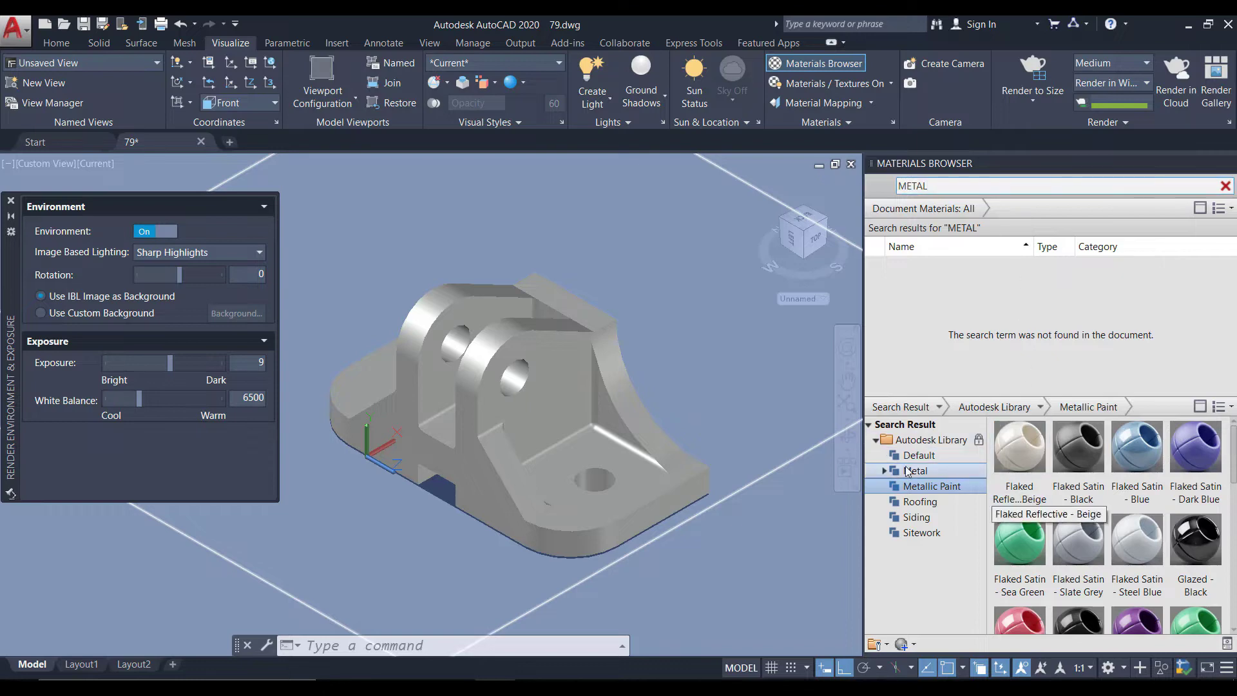
left_click(880, 474)
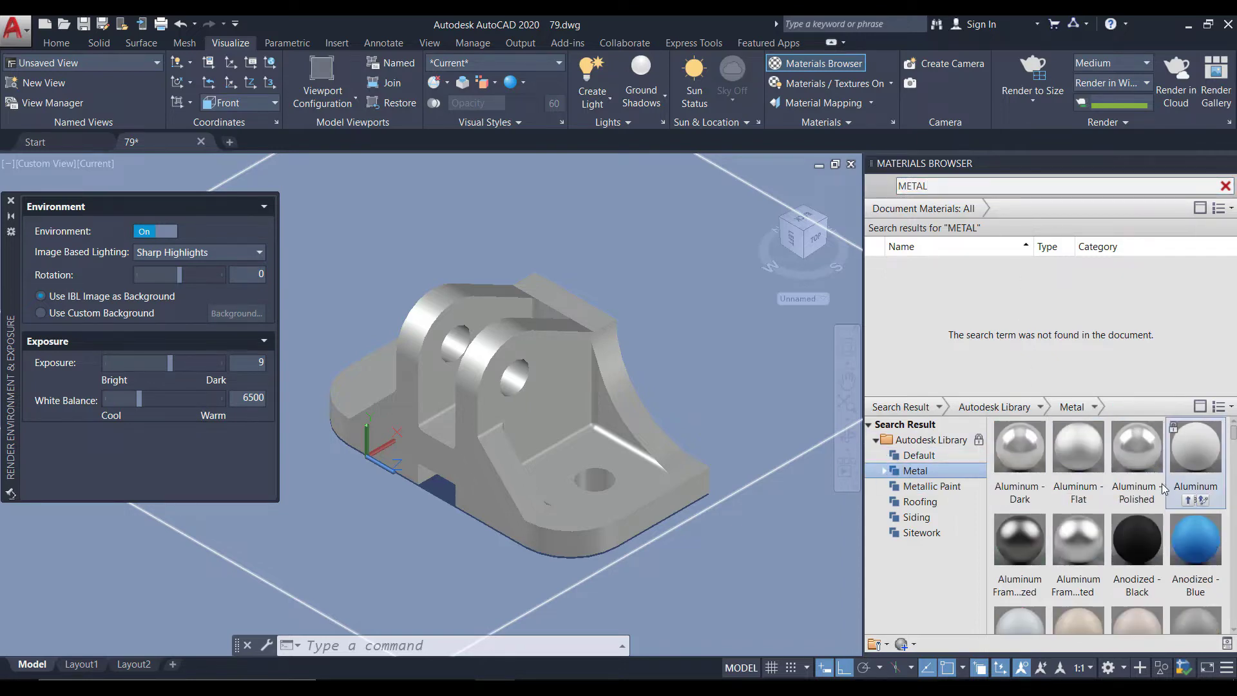
scroll(1162, 483, "down", 3)
scroll(1147, 486, "down", 3)
scroll(1092, 580, "down", 3)
scroll(1094, 580, "up", 3)
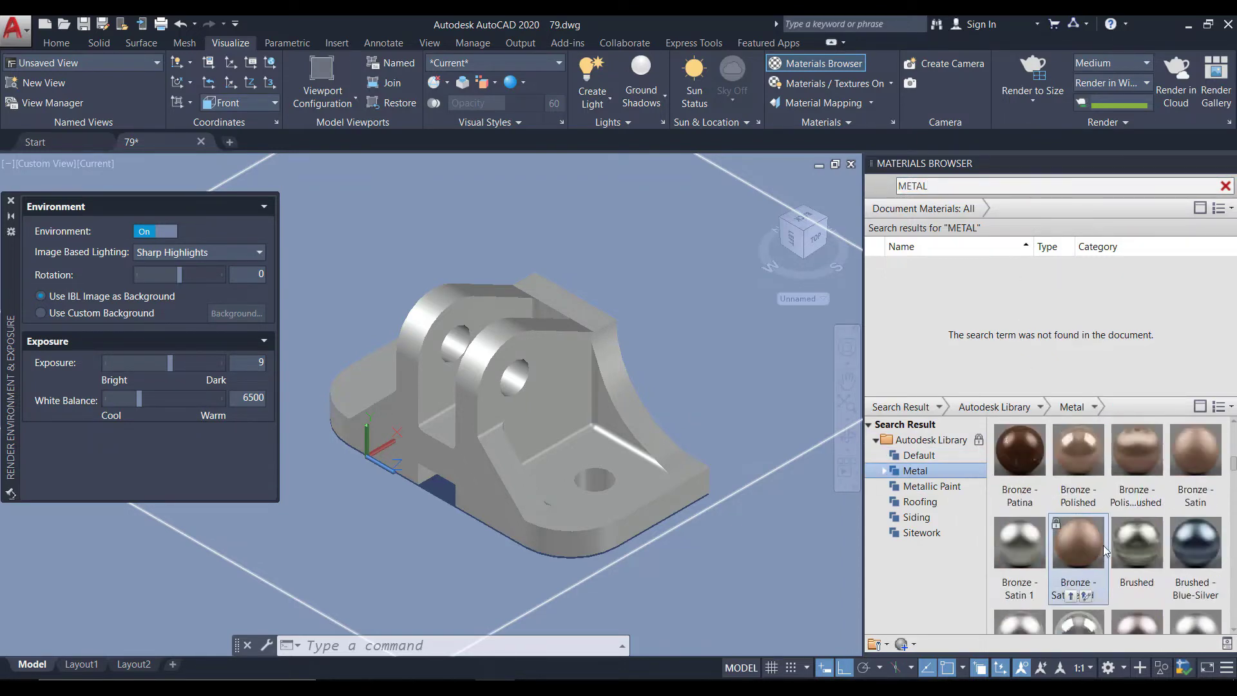
scroll(1093, 580, "up", 3)
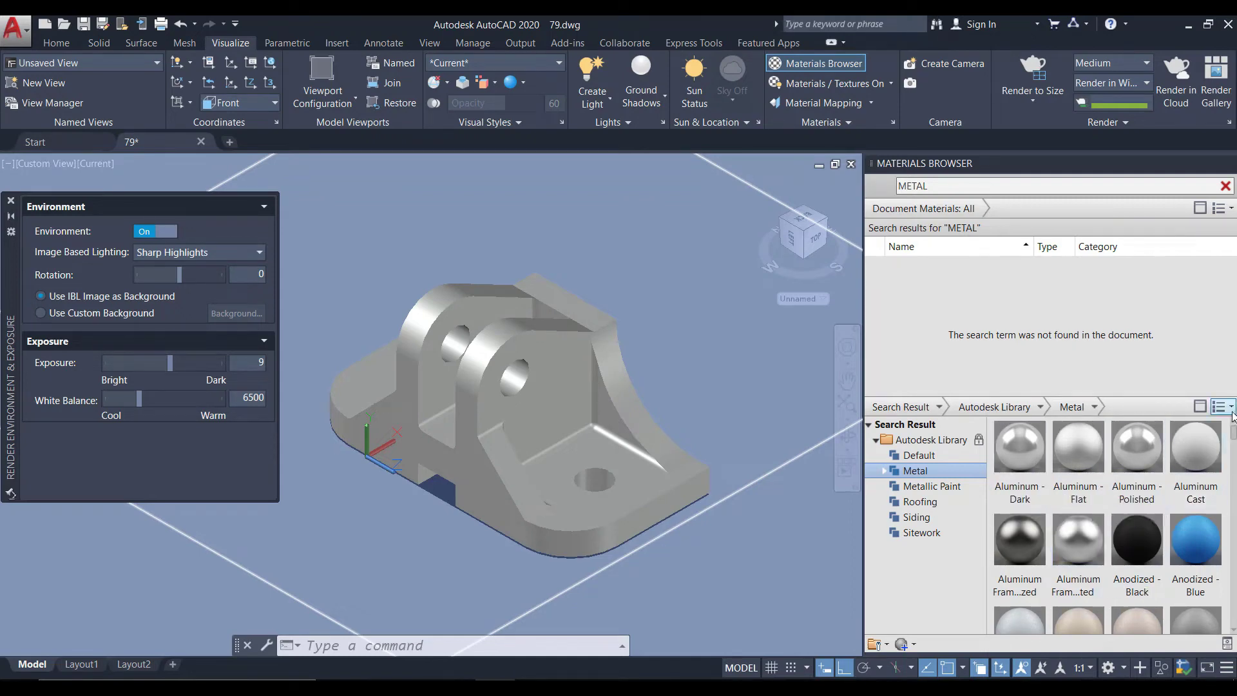
left_click(1232, 409)
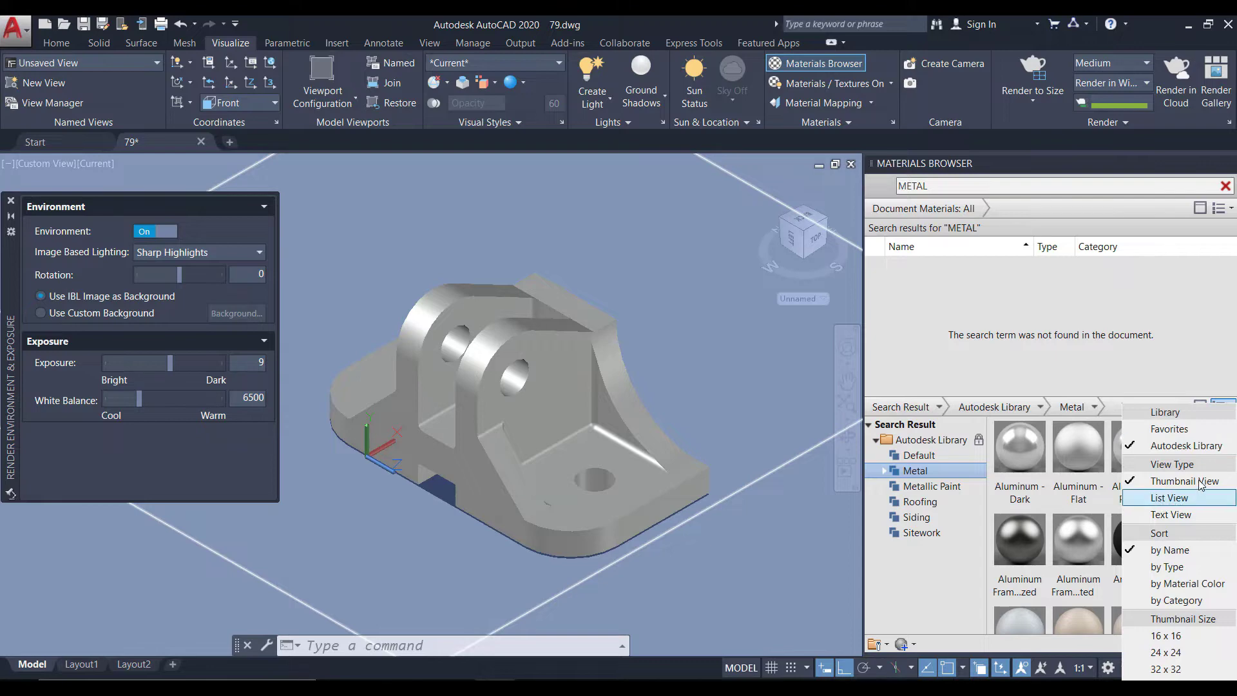
left_click(1170, 498)
scroll(1064, 529, "down", 3)
scroll(1064, 528, "down", 3)
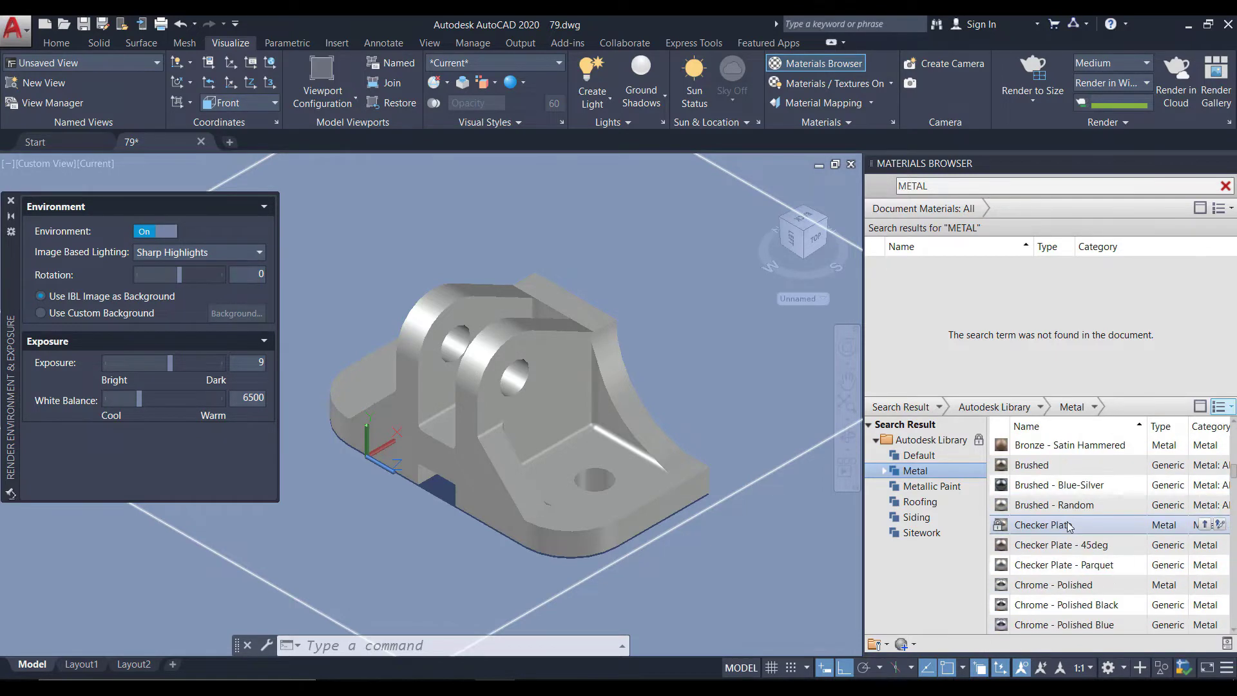
scroll(1064, 525, "down", 2)
scroll(1062, 522, "up", 5)
scroll(1058, 516, "up", 3)
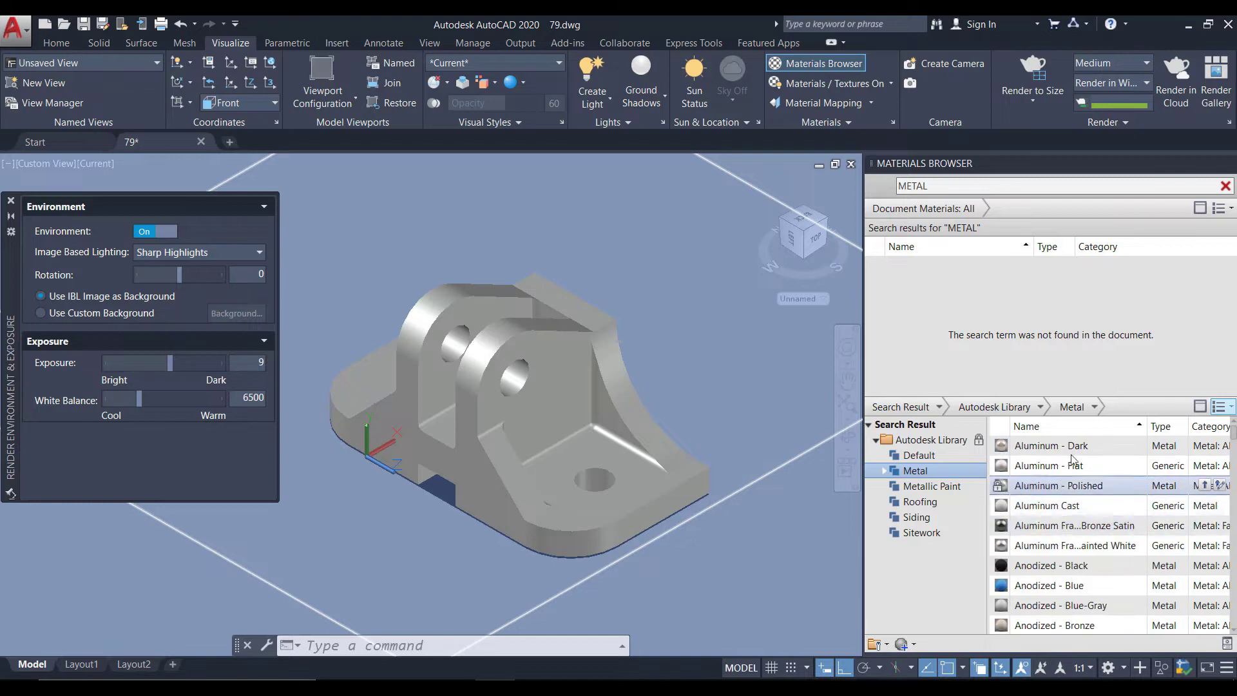
left_click(1224, 406)
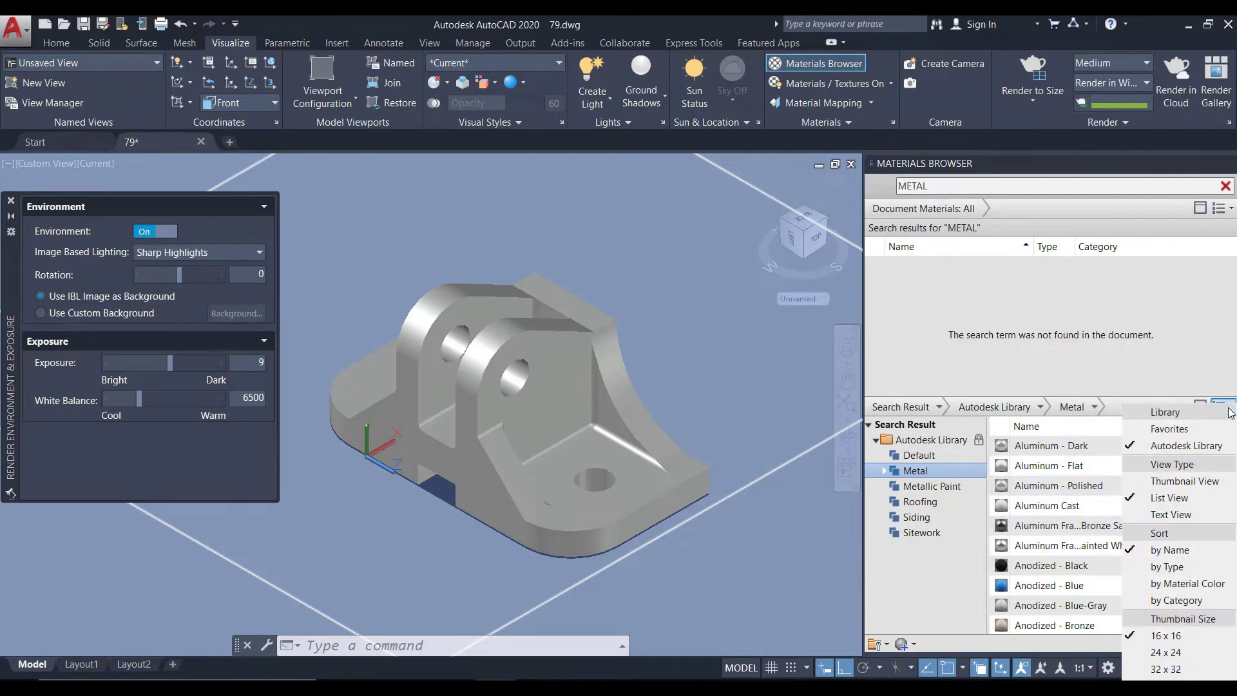
left_click(1169, 514)
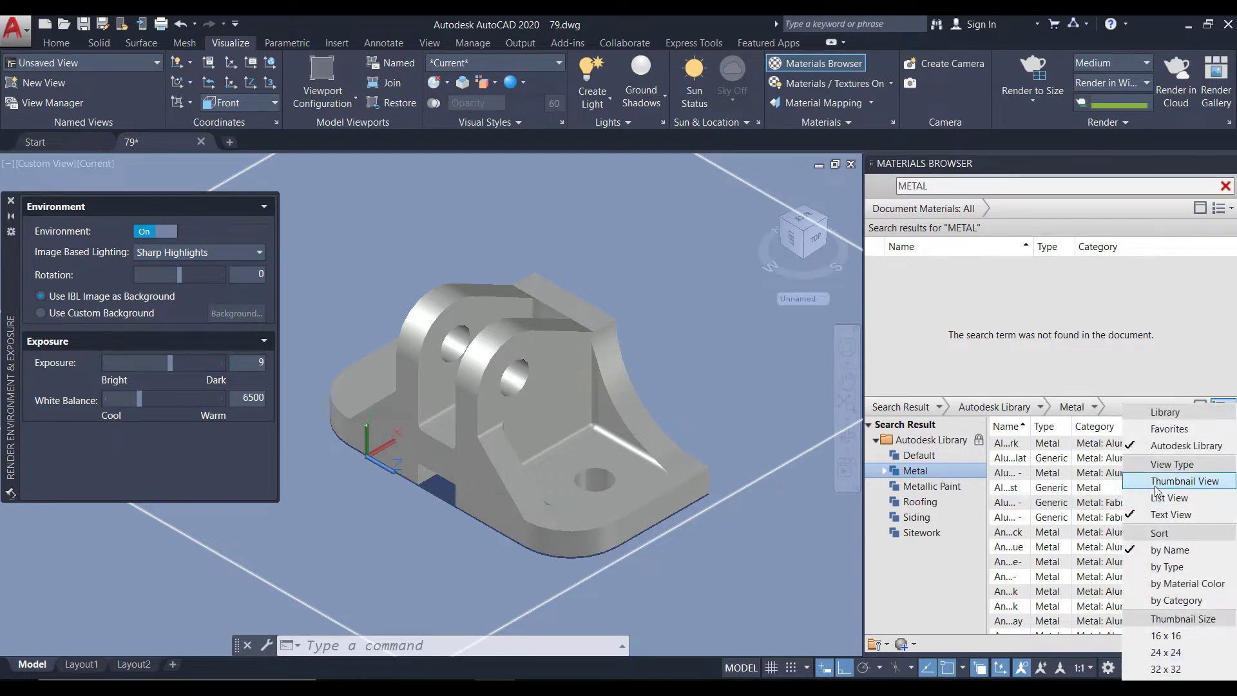
left_click(1170, 481)
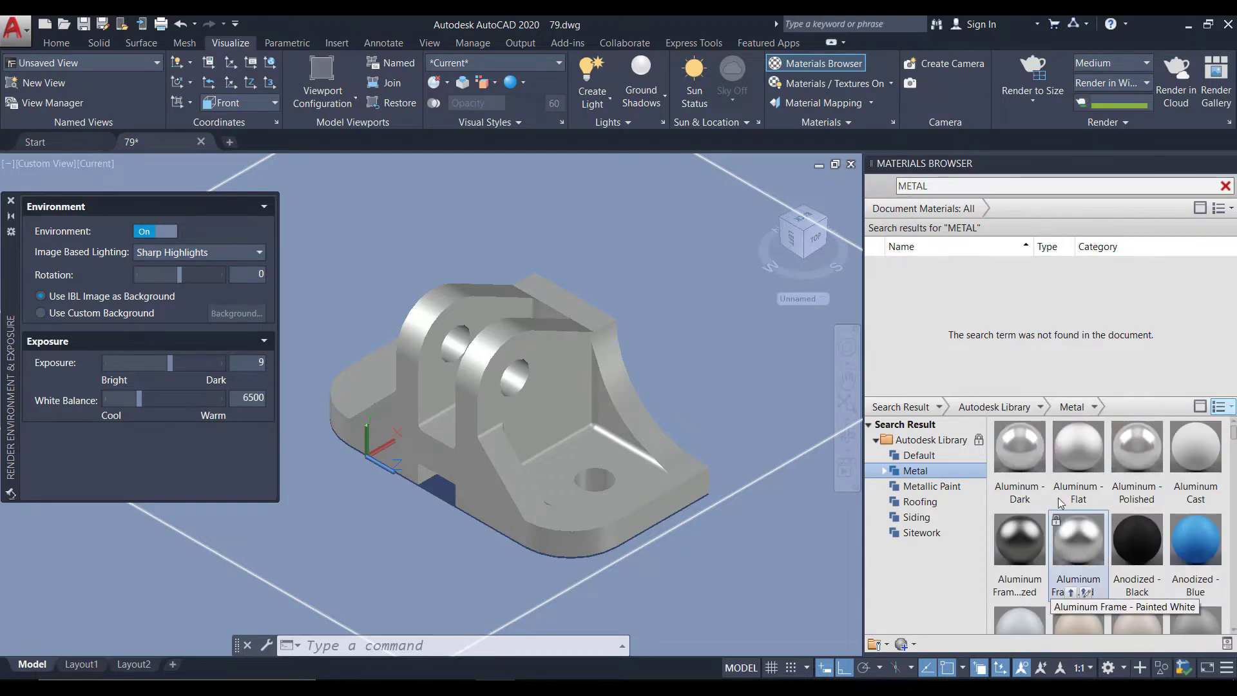
scroll(1082, 560, "down", 2)
scroll(1082, 561, "down", 2)
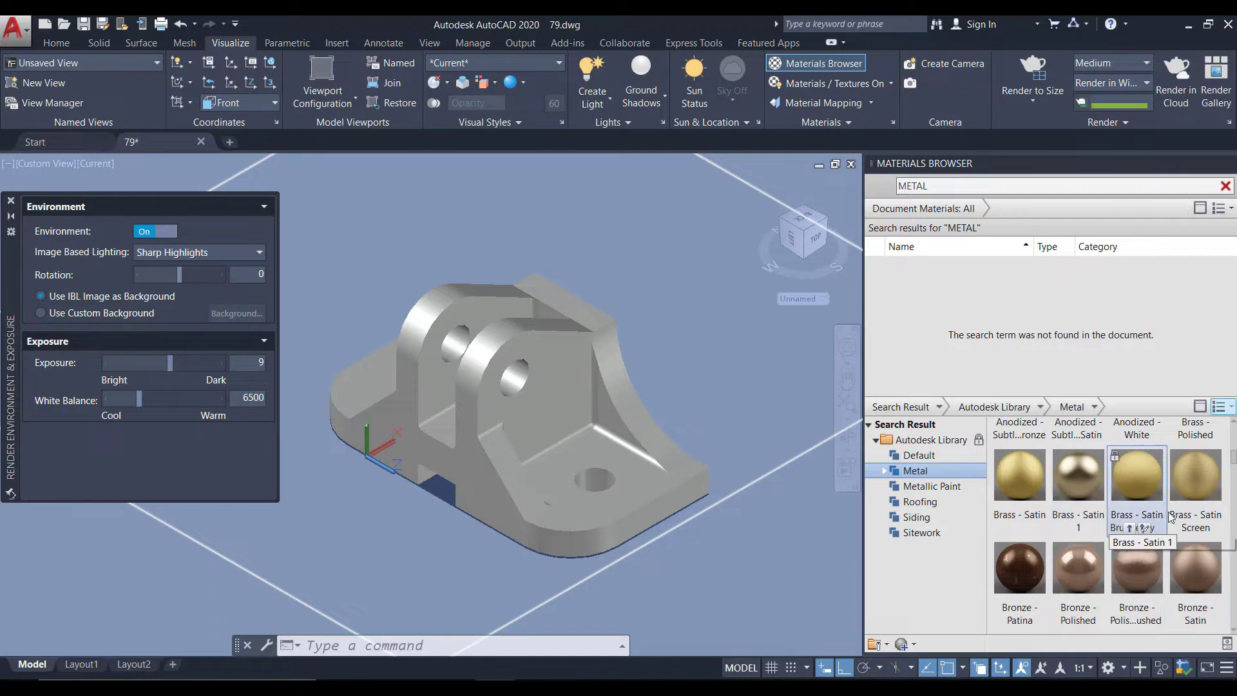
scroll(1083, 548, "up", 2)
scroll(1083, 538, "up", 2)
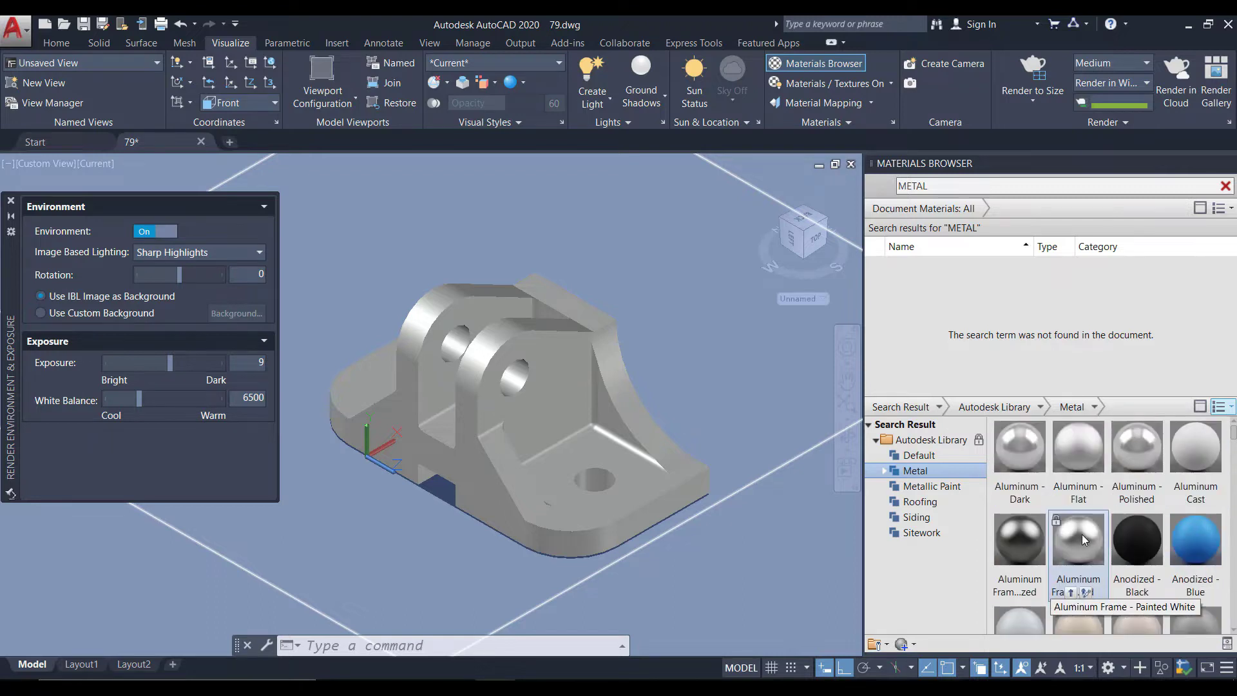
- Replace the material search term with BRUSH and browse the results
double_click(951, 187)
type("BRUSH")
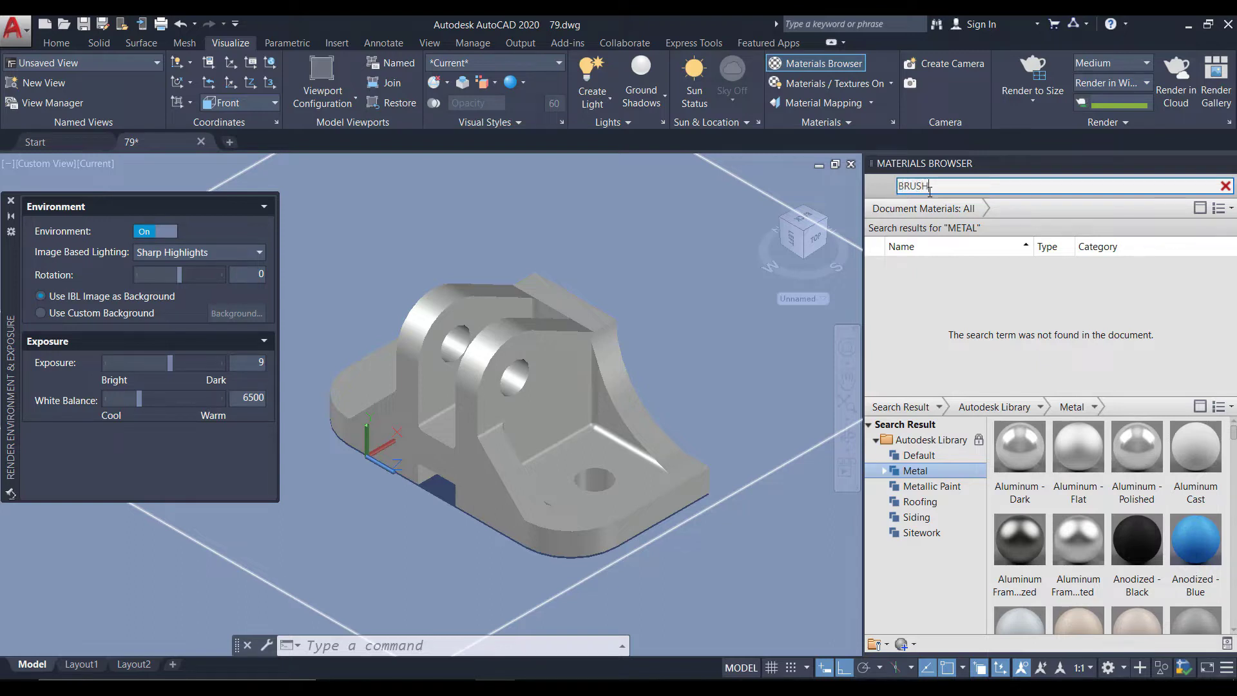
key("Return")
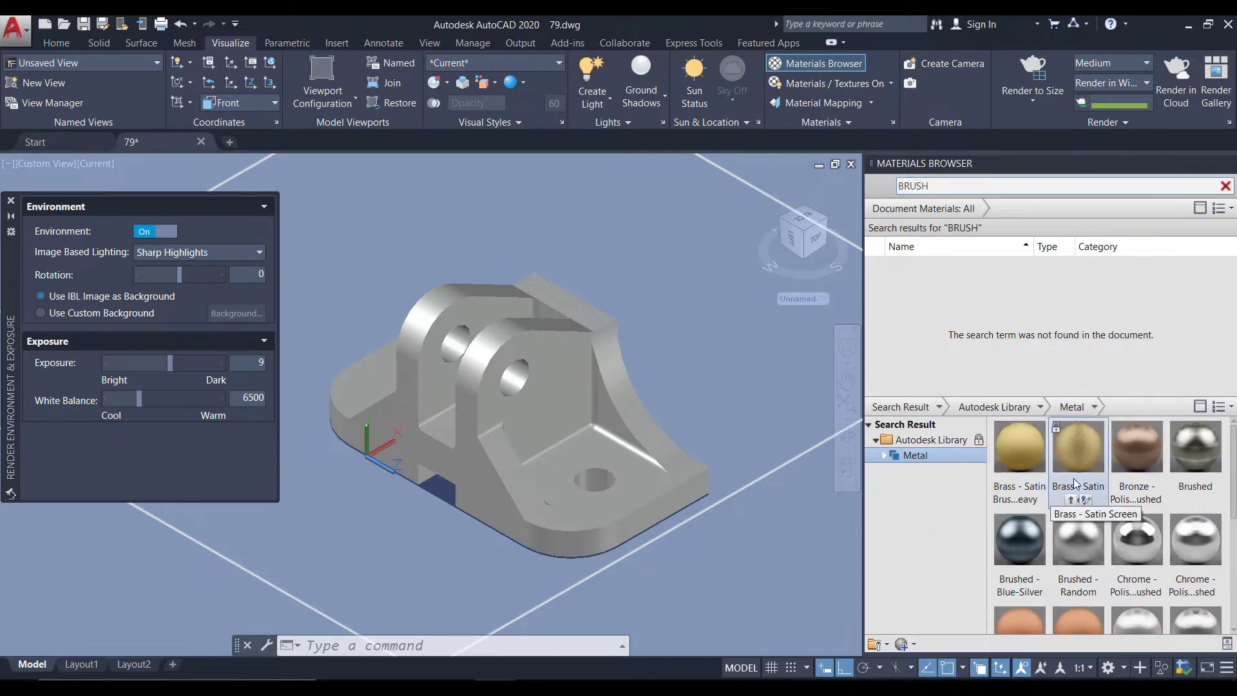
scroll(1085, 537, "down", 3)
scroll(1084, 537, "up", 2)
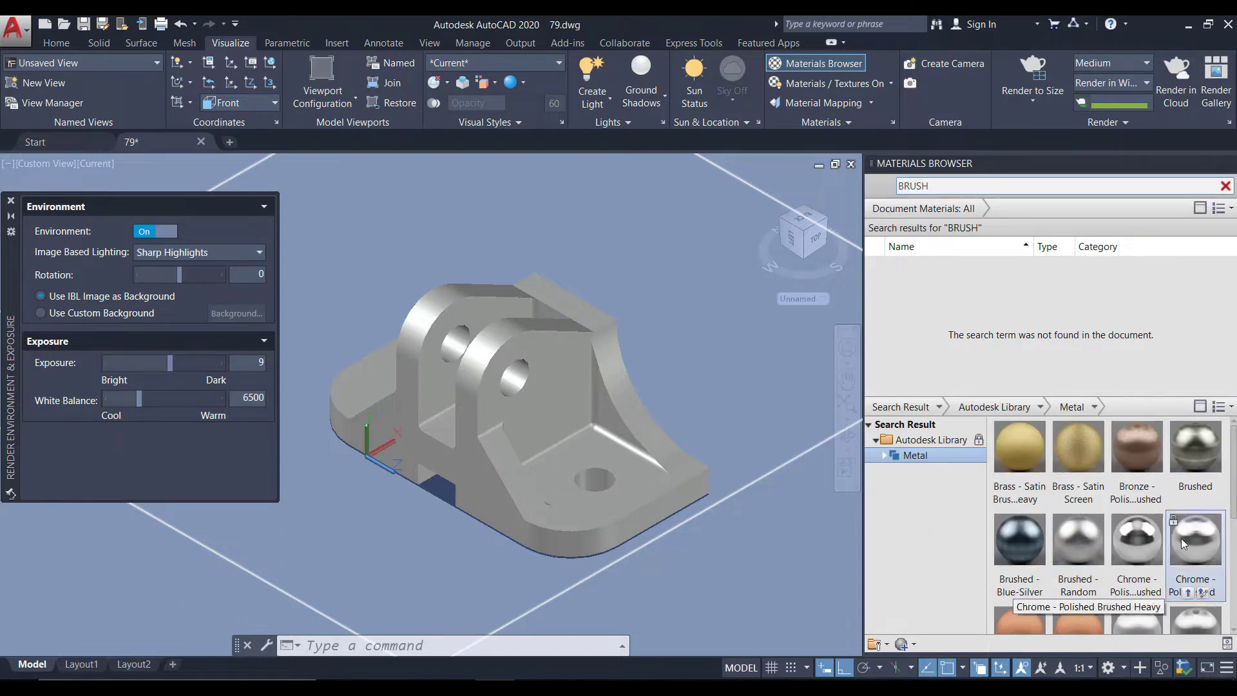
scroll(1162, 547, "down", 2)
scroll(1089, 587, "down", 1)
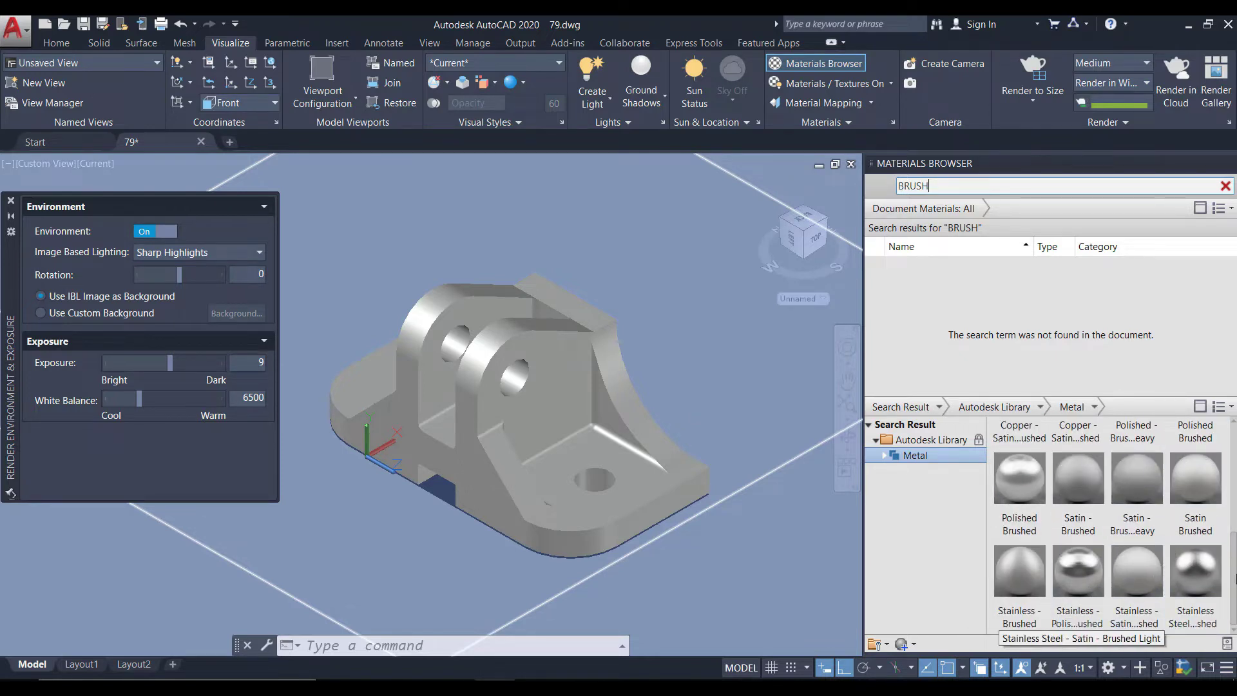
mouse_move(1078, 573)
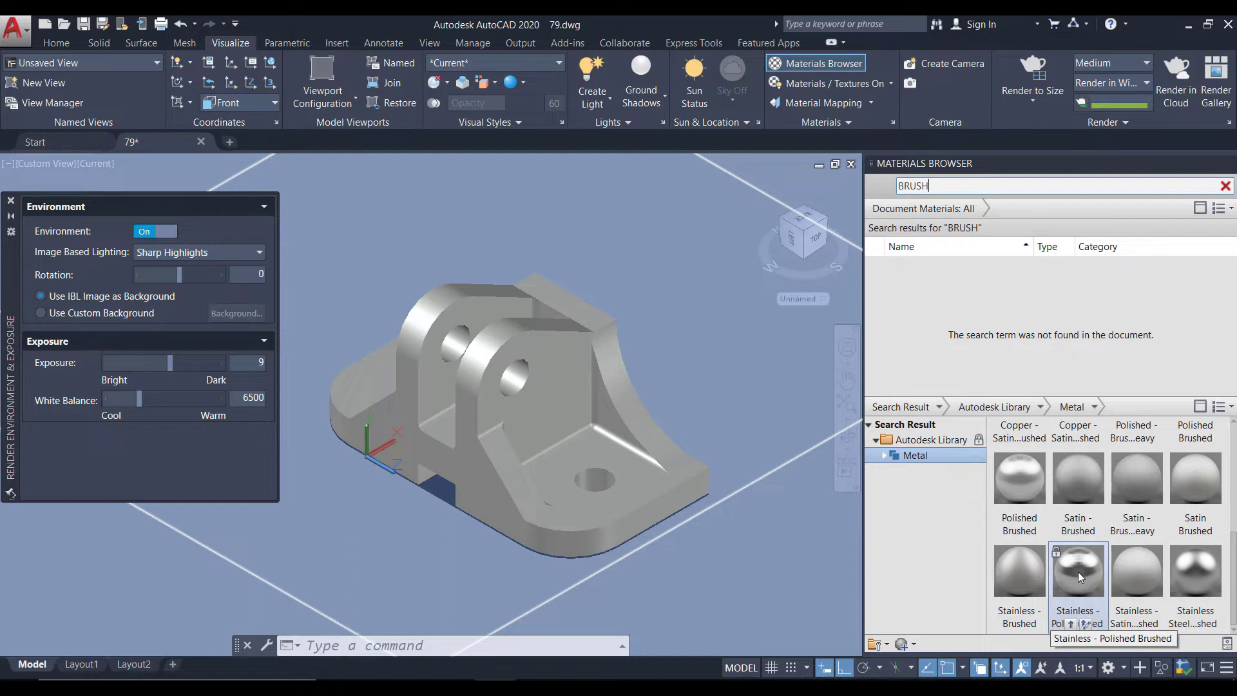
- Drag Stainless - Polished Brushed onto the bracket and show it in Realistic style
left_click_drag(1078, 571, 539, 361)
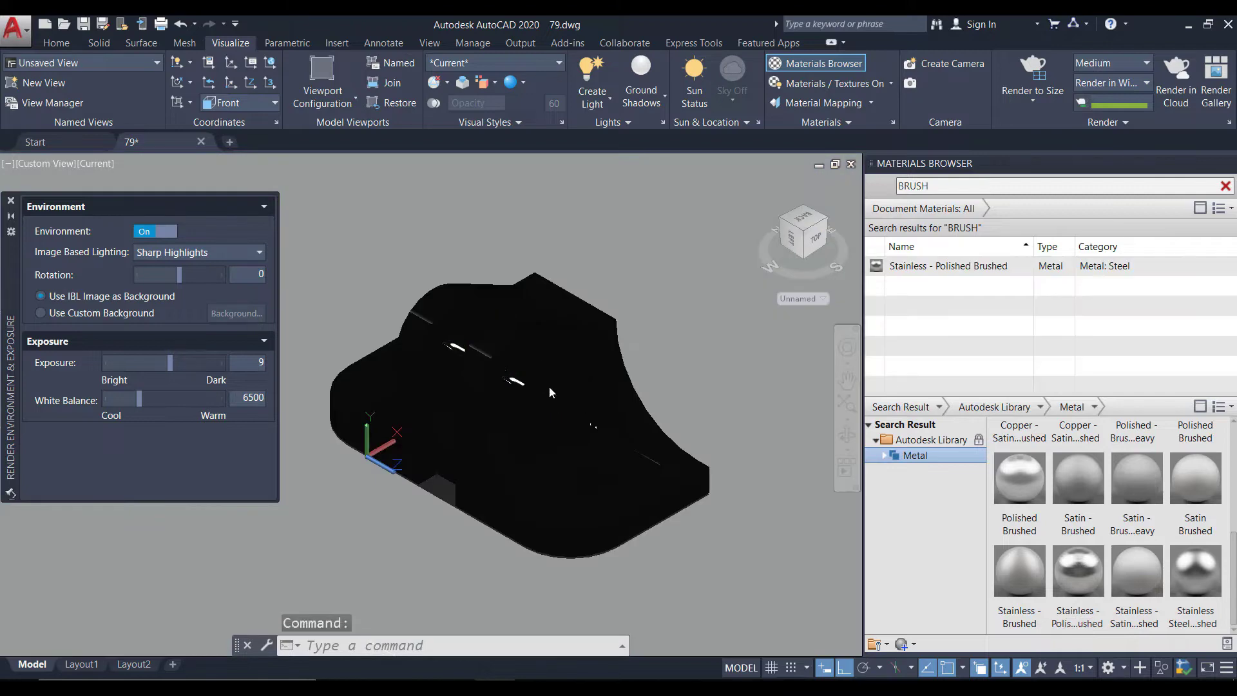
scroll(567, 387, "up", 2)
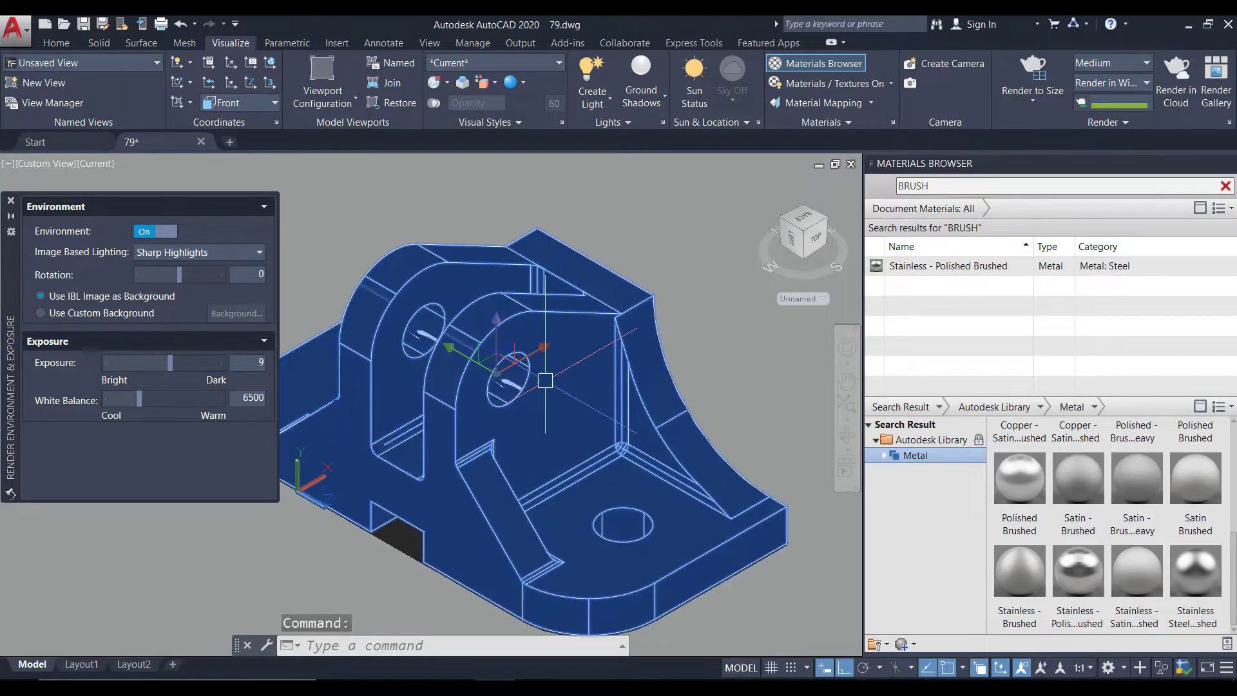
key("Escape")
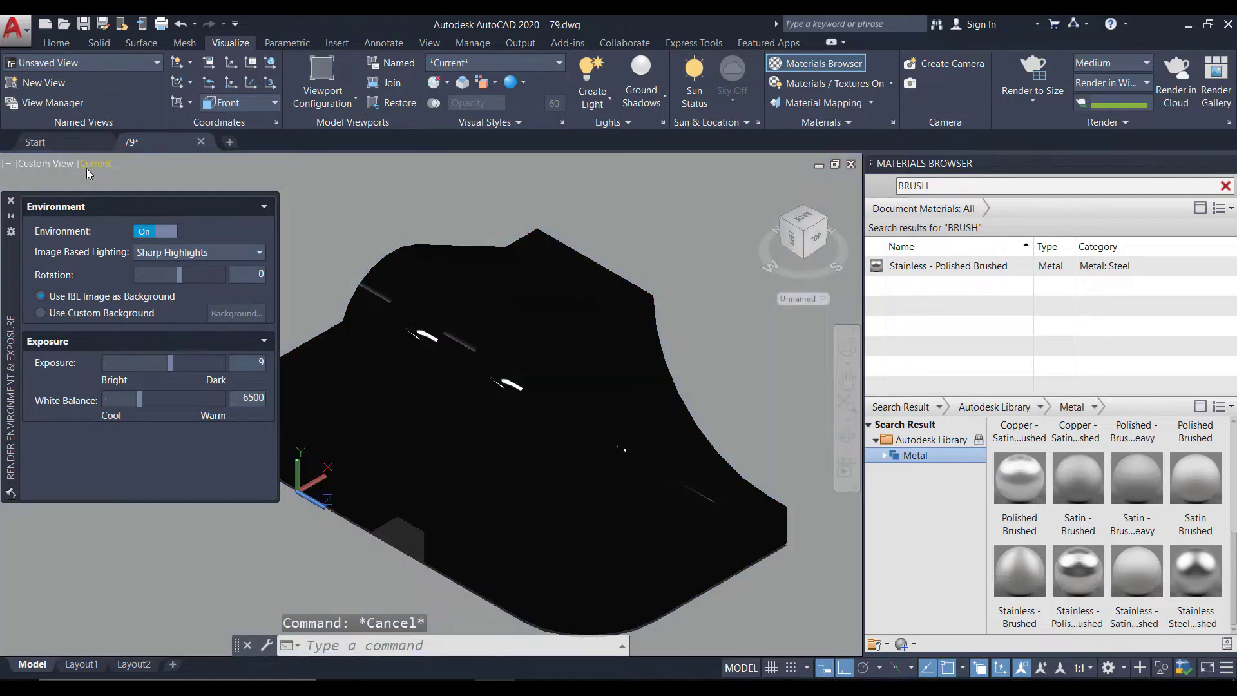
left_click(87, 166)
left_click(128, 246)
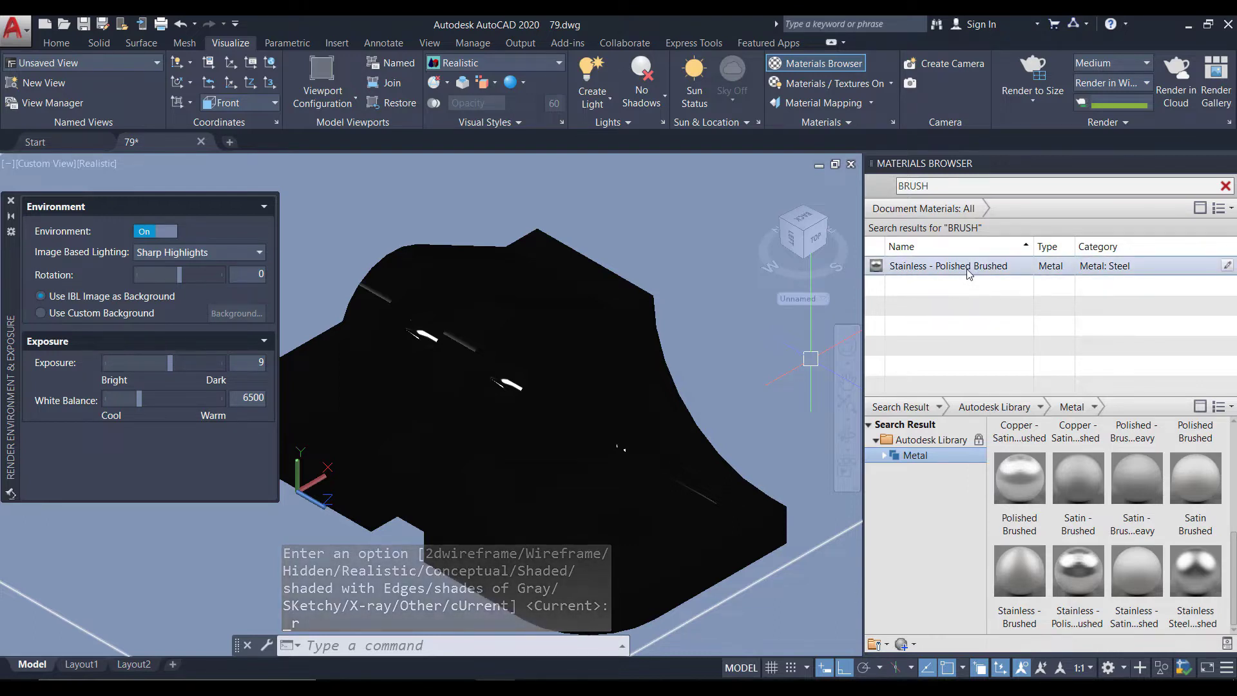
mouse_move(1112, 265)
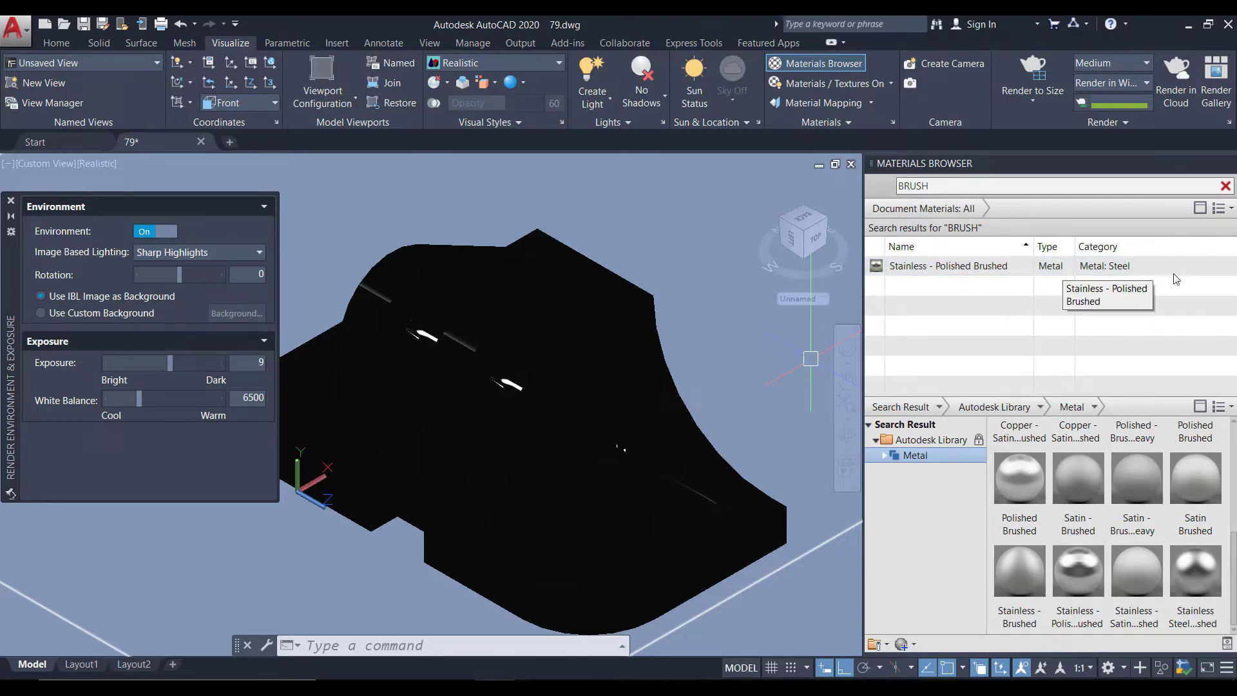
- Open Stainless - Polished Brushed in the Materials Editor and try Aluminum, Chrome and Copper metal types
left_click(1226, 267)
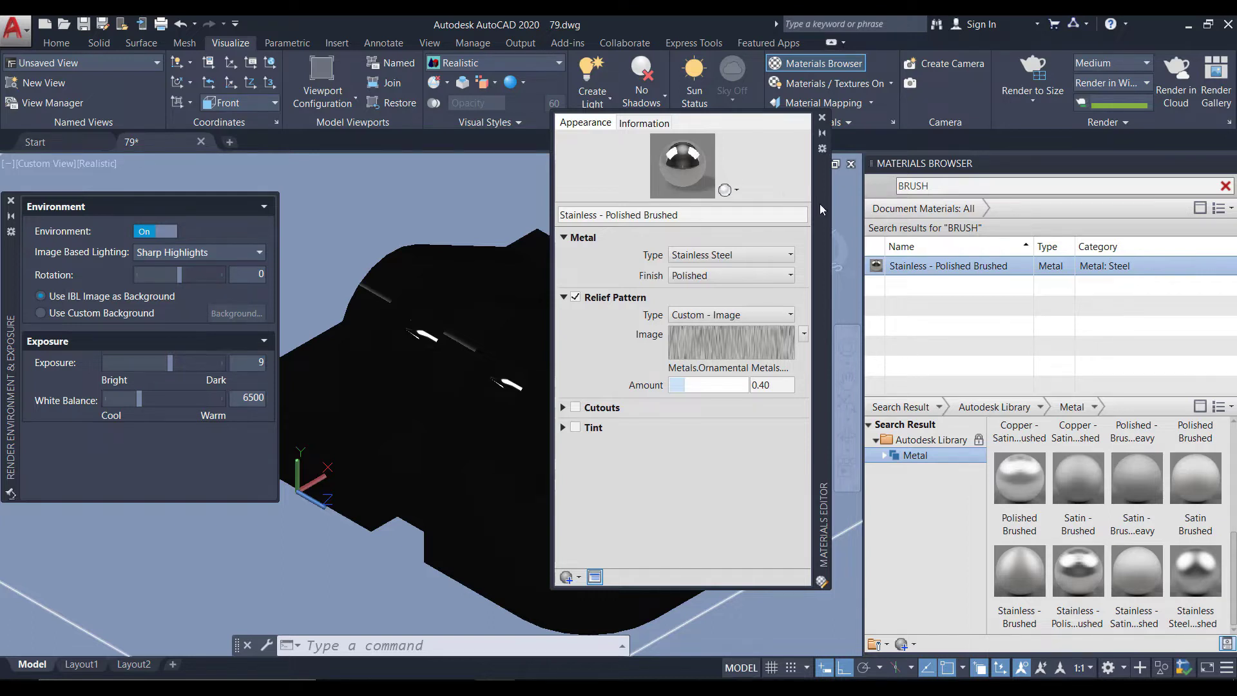
left_click_drag(820, 203, 818, 248)
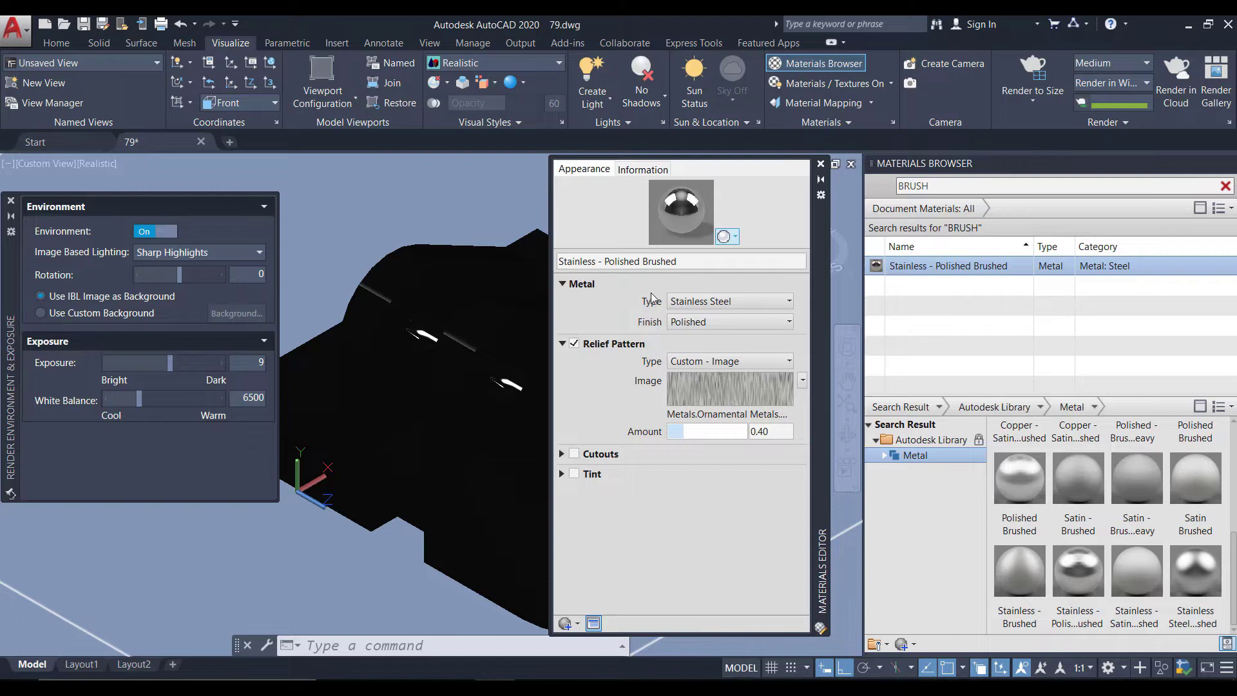
left_click(786, 307)
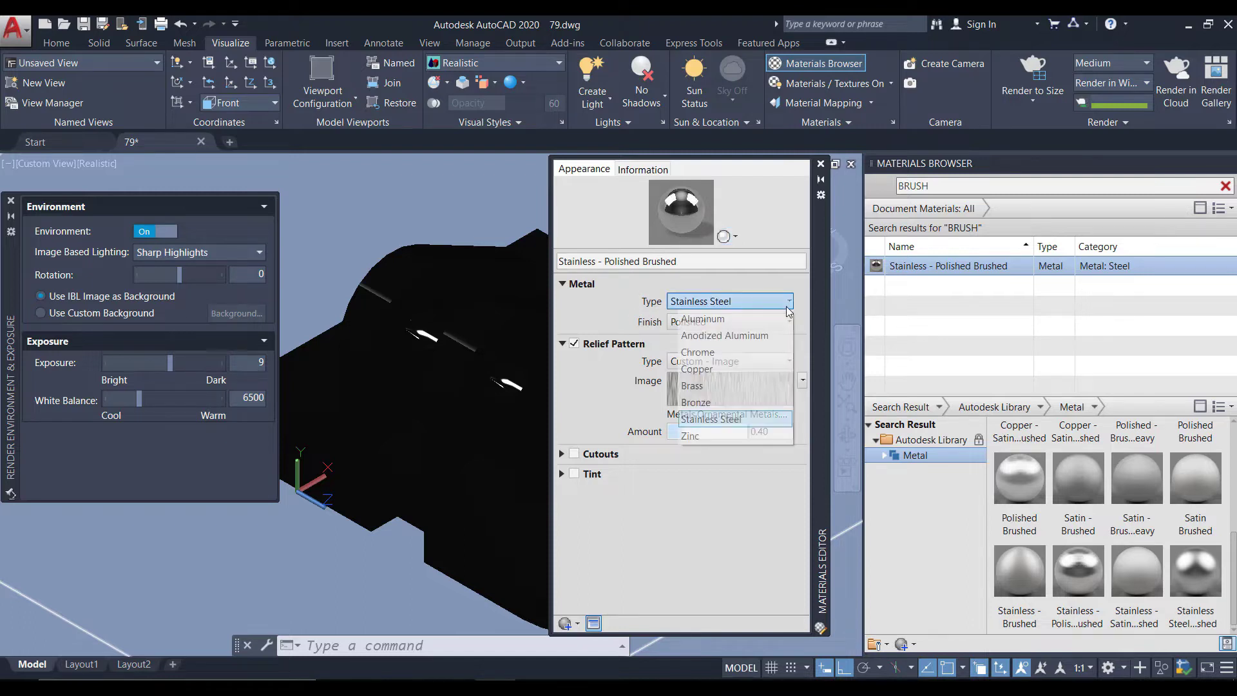
left_click(729, 319)
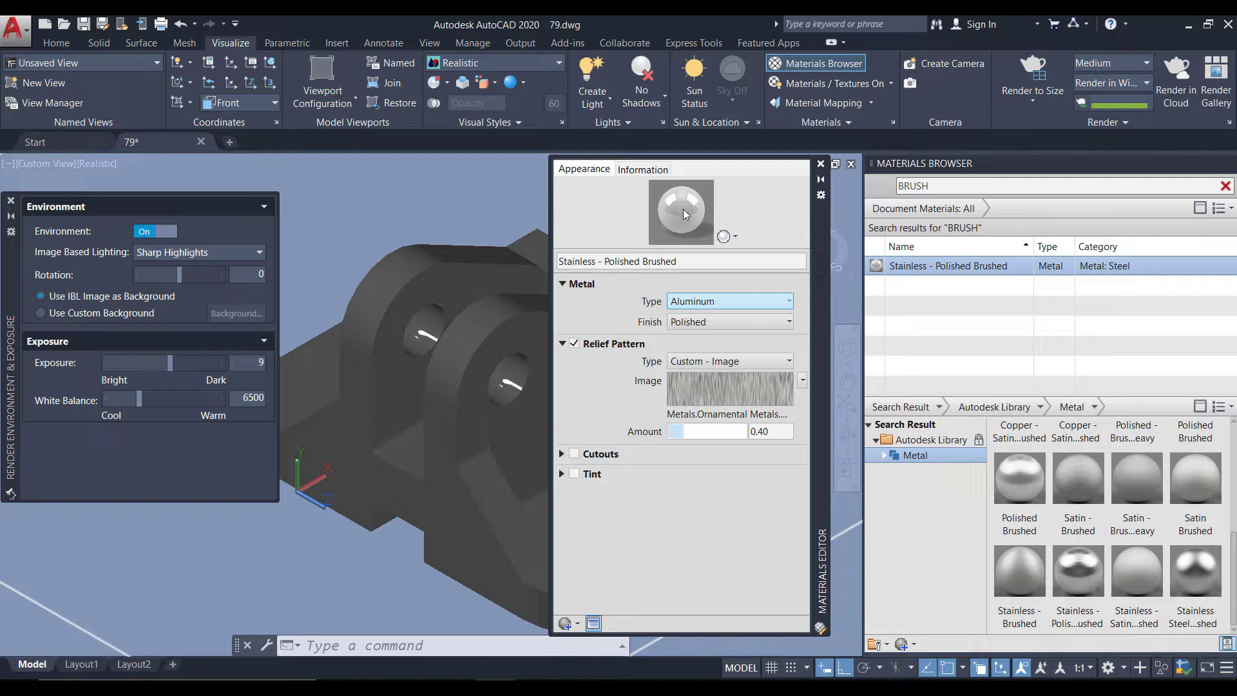
left_click(733, 304)
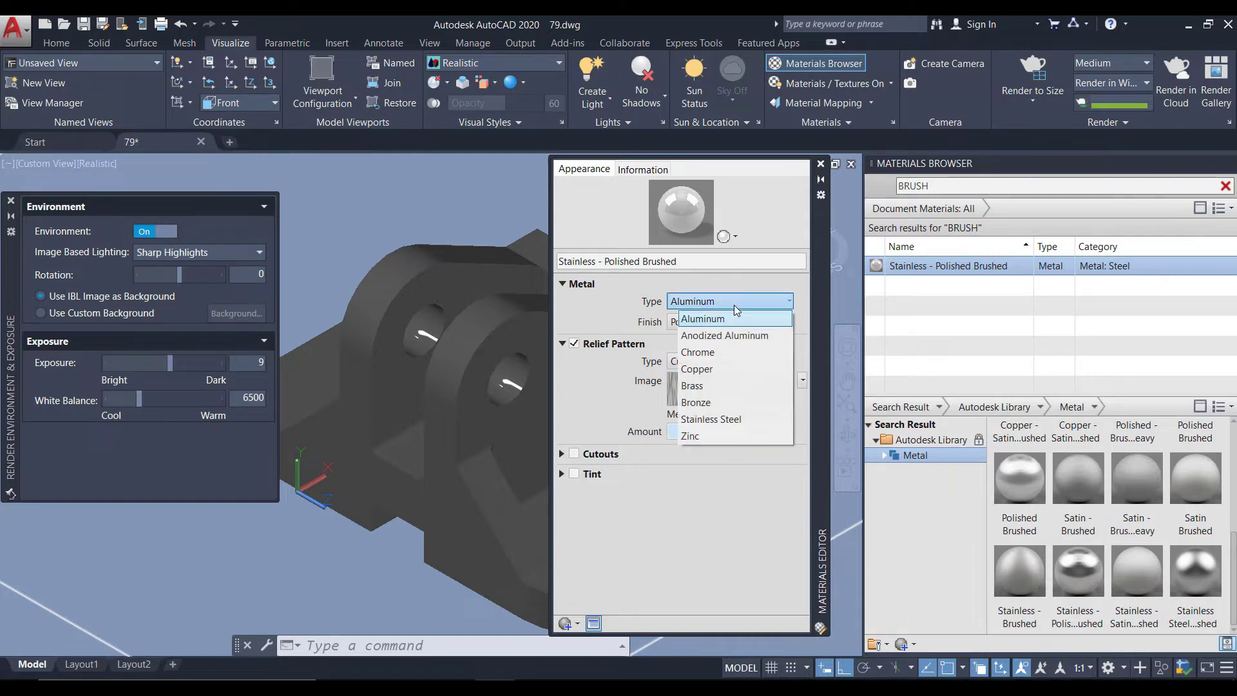
left_click(723, 353)
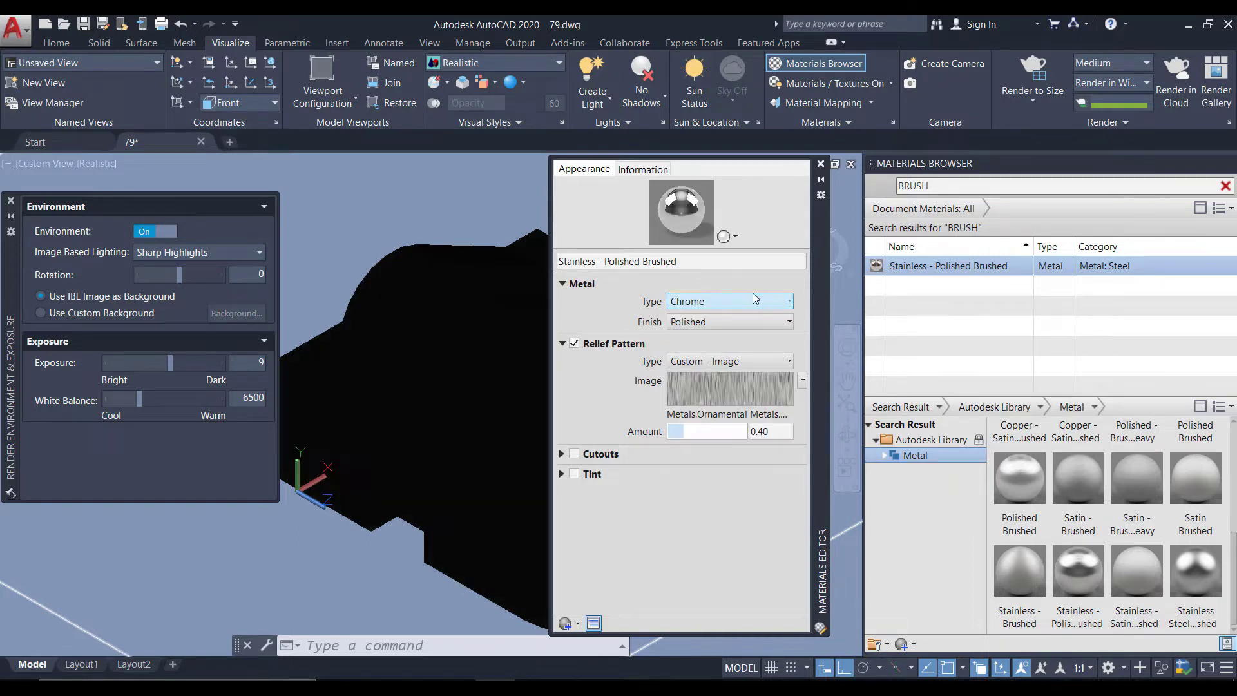
left_click(752, 297)
left_click(711, 371)
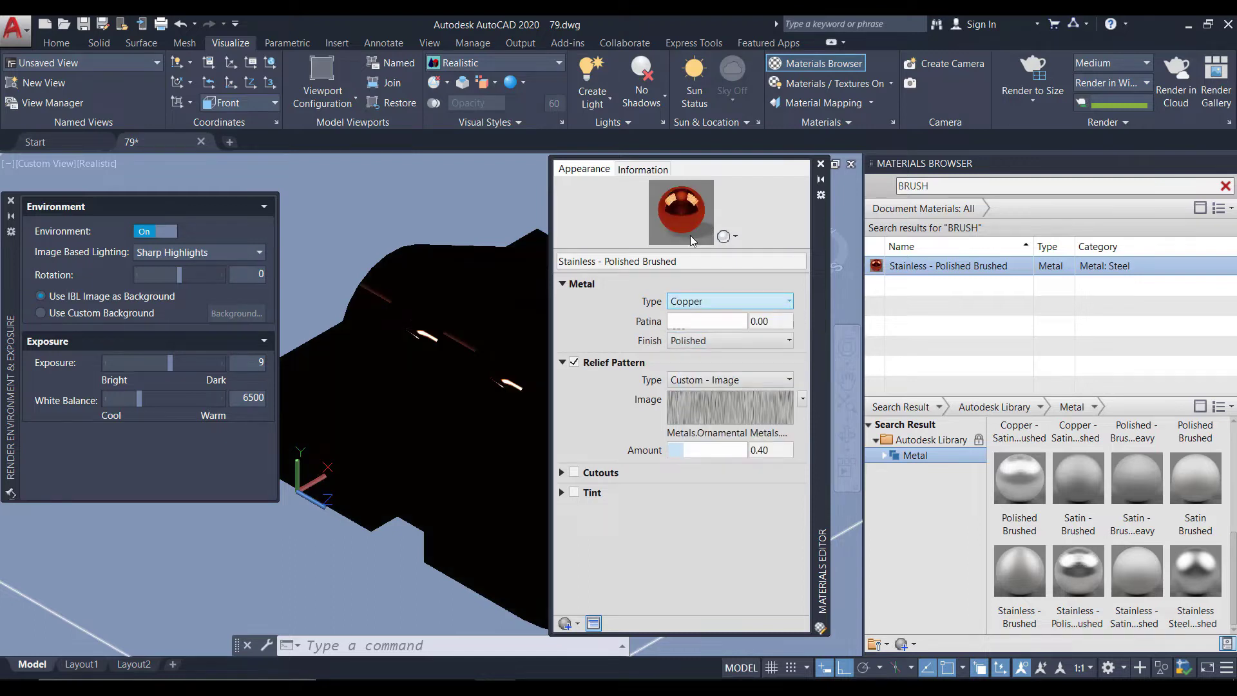
- Keep the Polished finish and, after trying Zinc, set the metal type to Brass
left_click(748, 340)
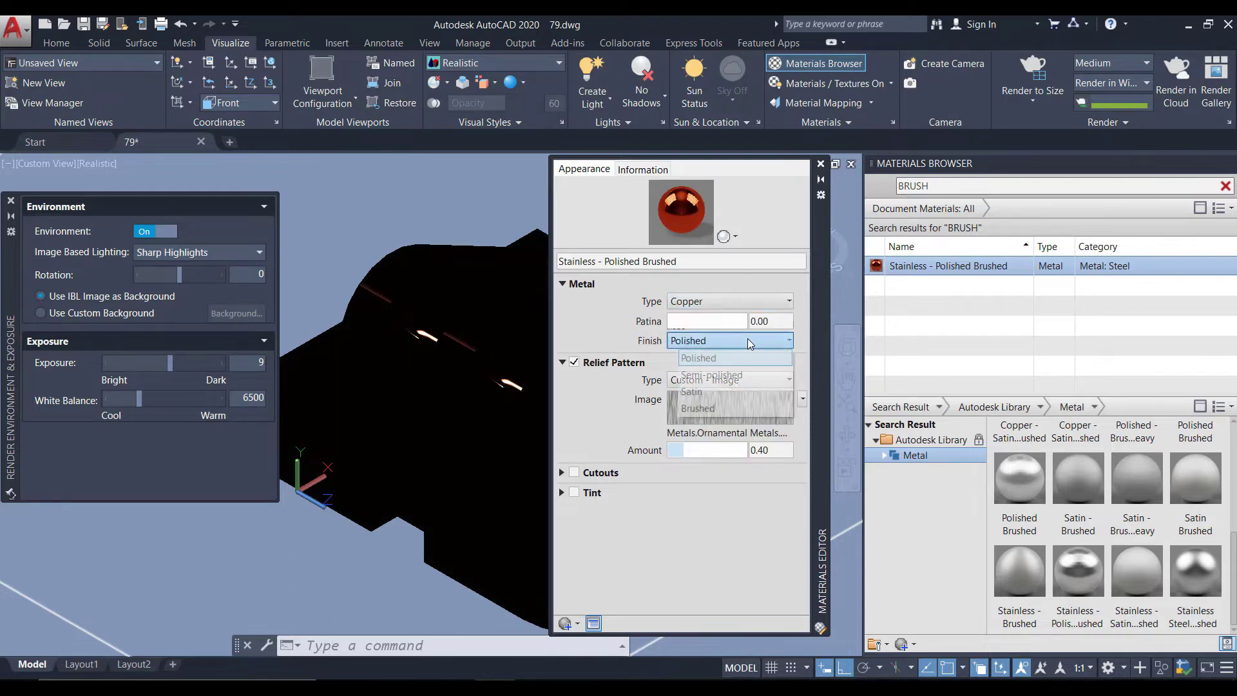
left_click(751, 305)
left_click(715, 387)
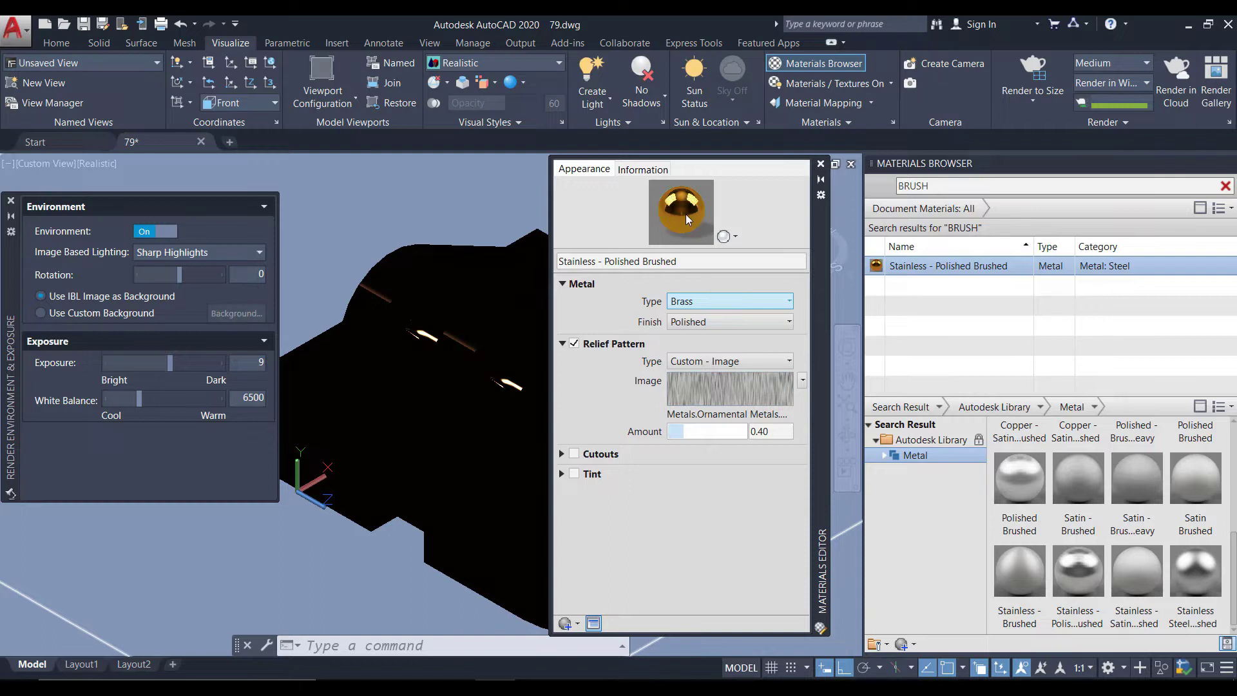
left_click(772, 306)
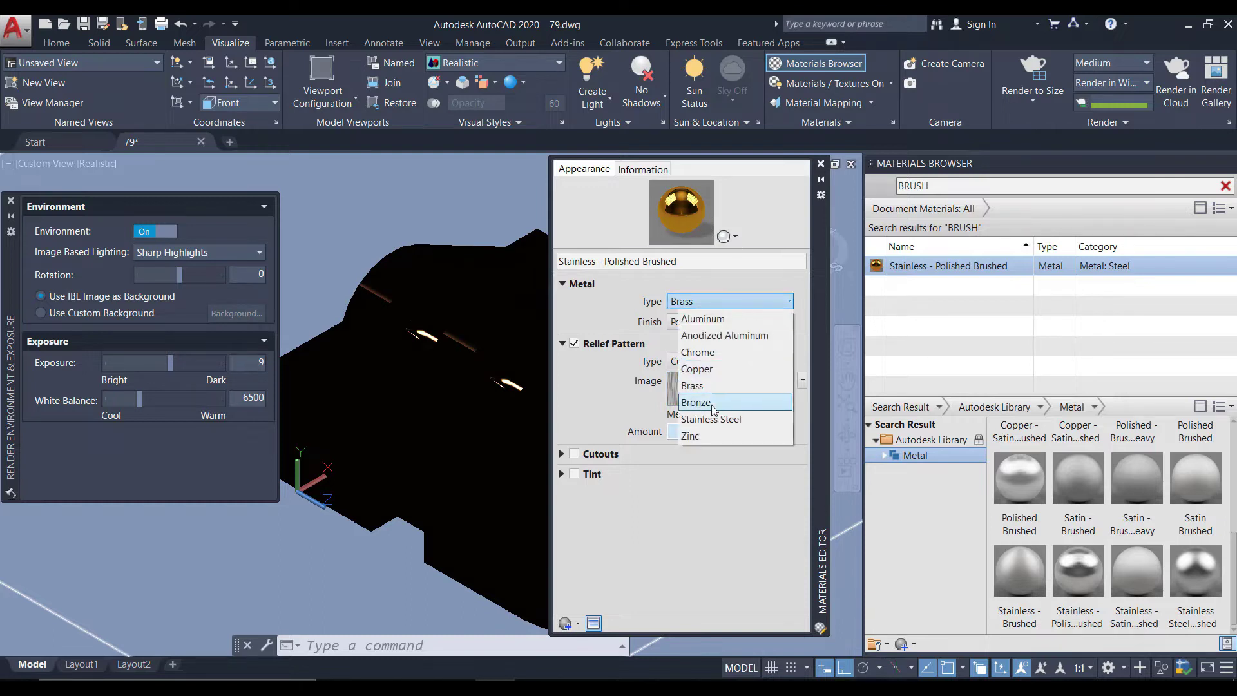
left_click(706, 438)
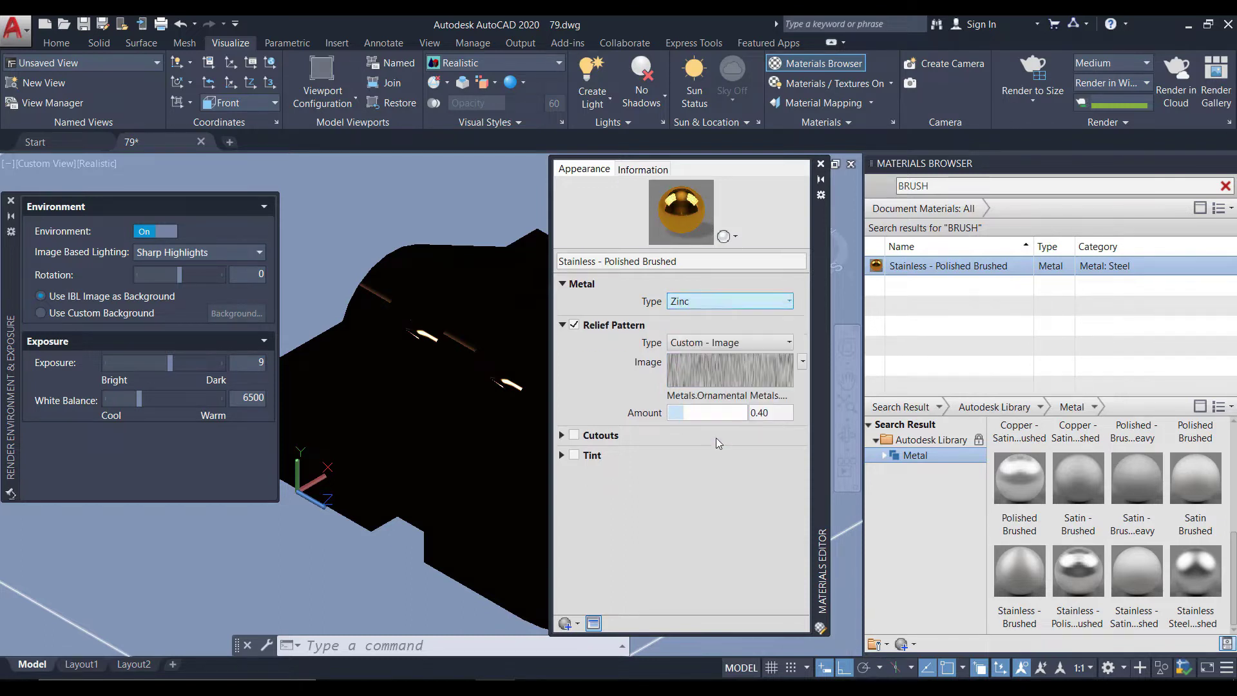
left_click(776, 307)
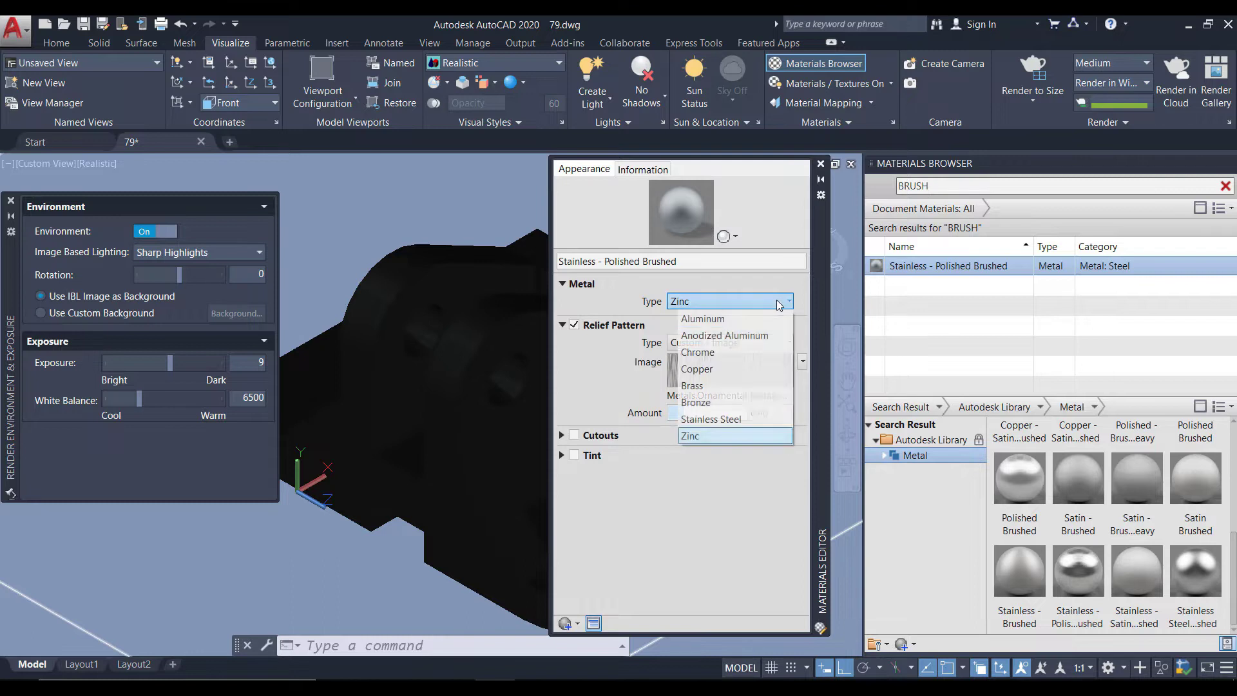
left_click(709, 385)
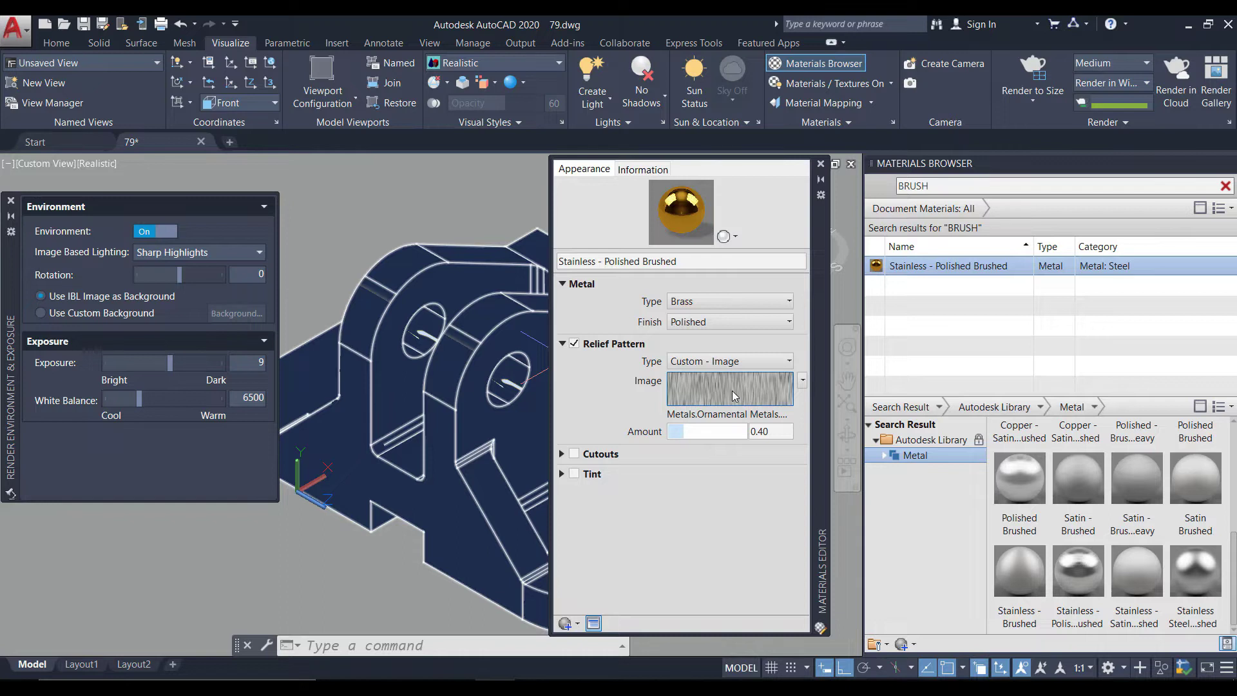
- Try Knurl, Diamond Plate and Checker Plate relief patterns on the brass material
left_click(786, 360)
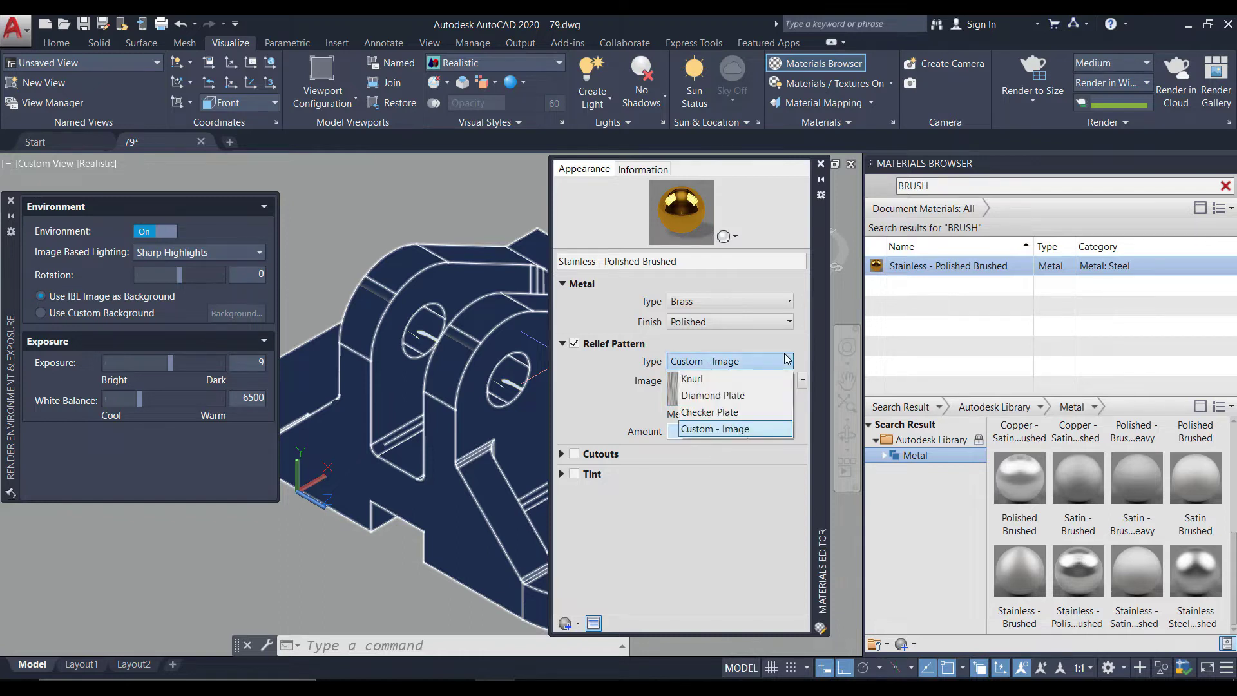
left_click(692, 379)
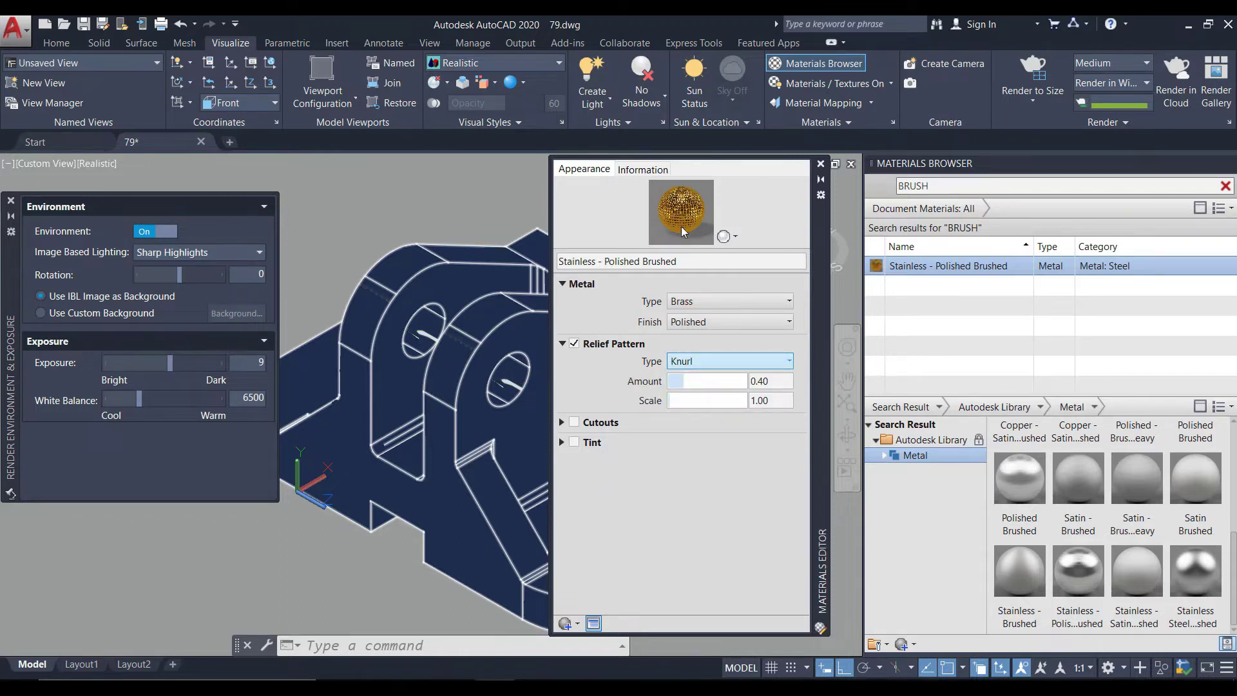
left_click(717, 366)
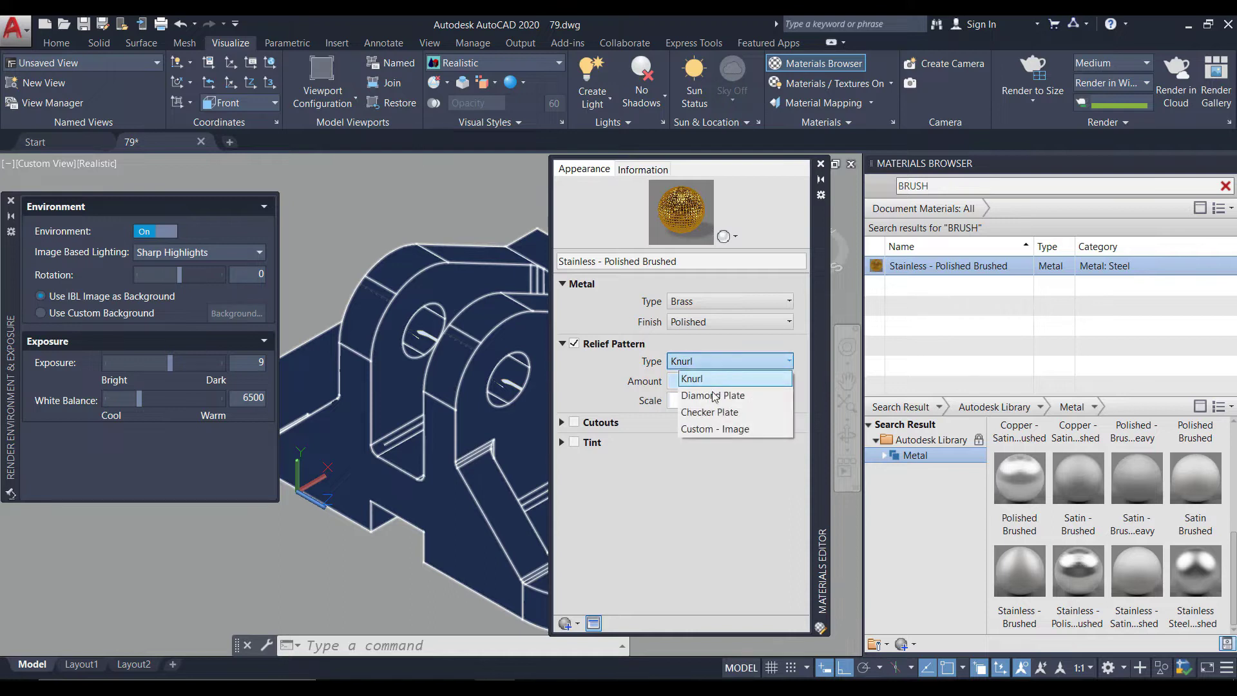
left_click(713, 394)
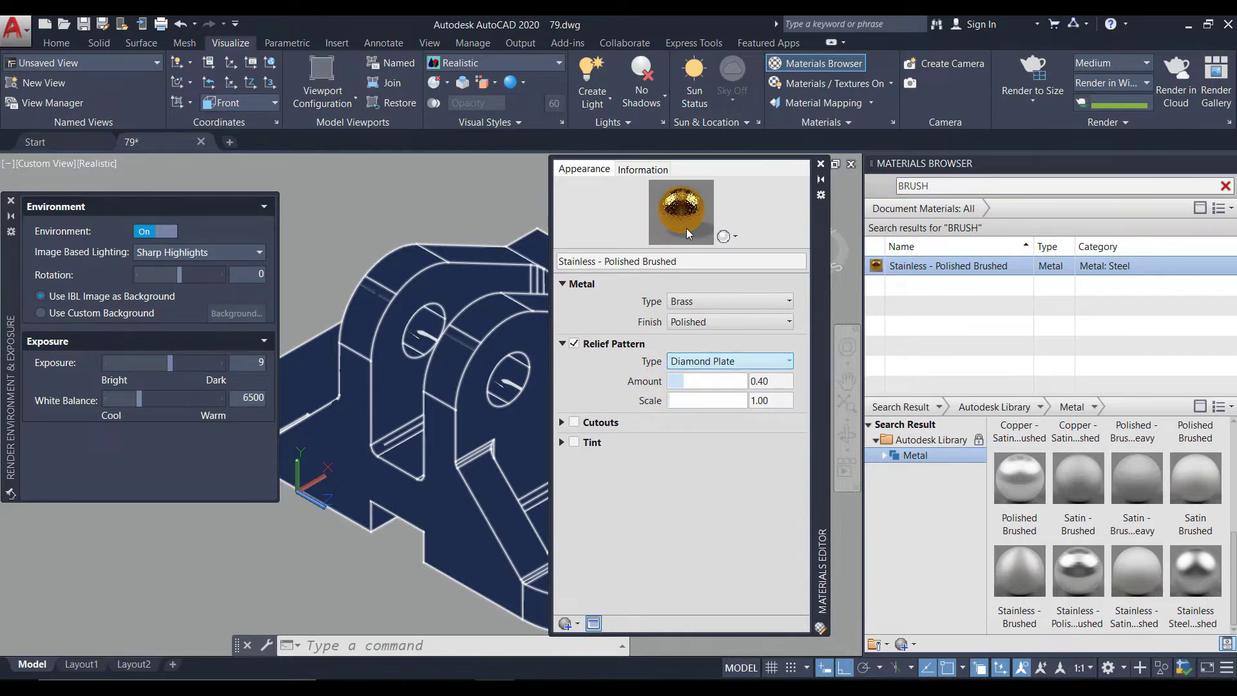
left_click(742, 366)
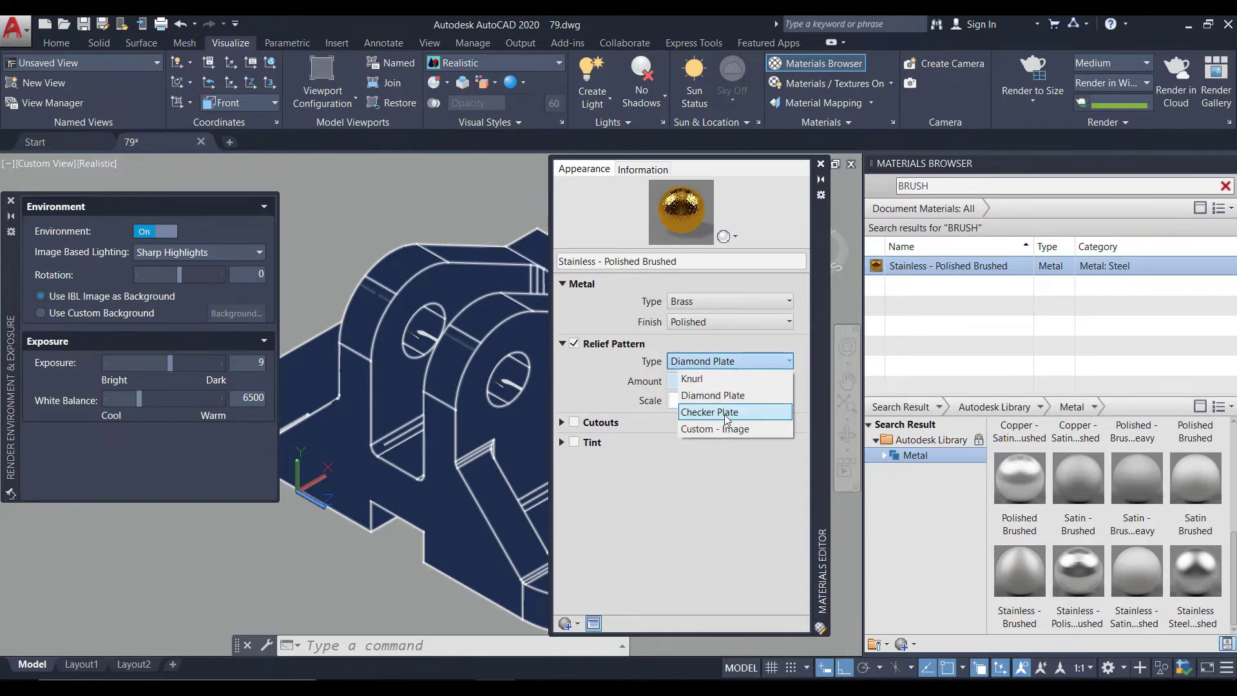
left_click(725, 415)
- Set the relief pattern back to Custom - Image and pick a different image
left_click(753, 363)
left_click(710, 431)
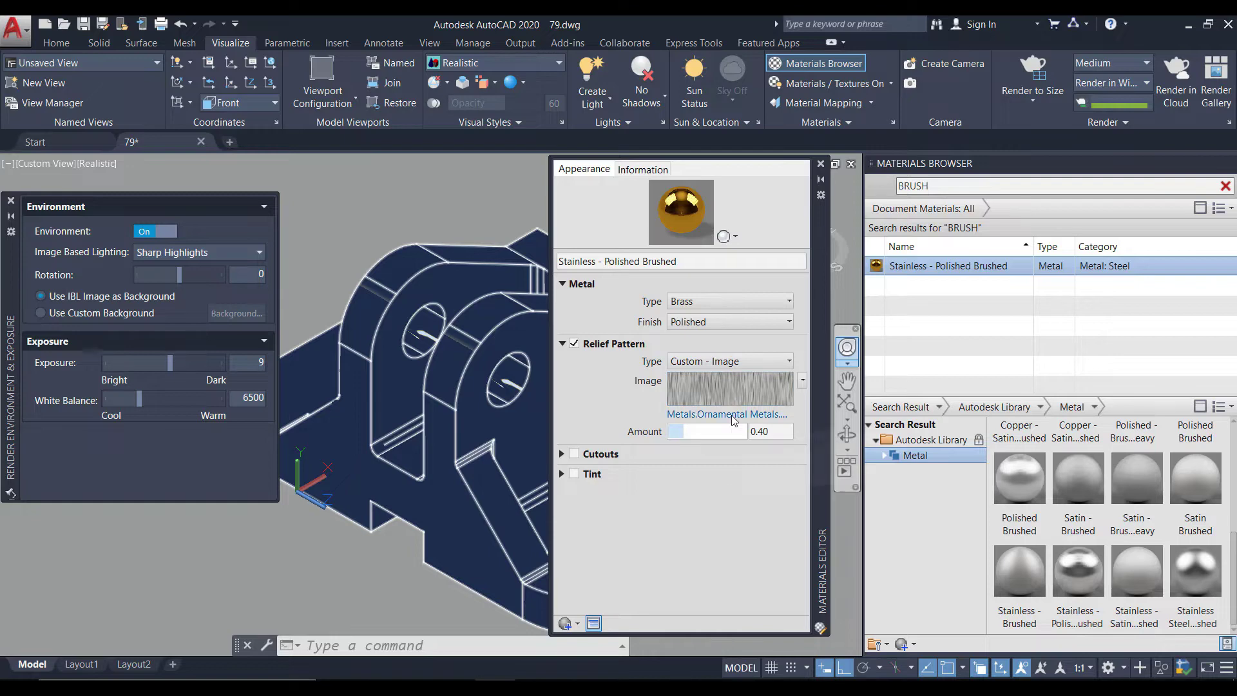
left_click(701, 416)
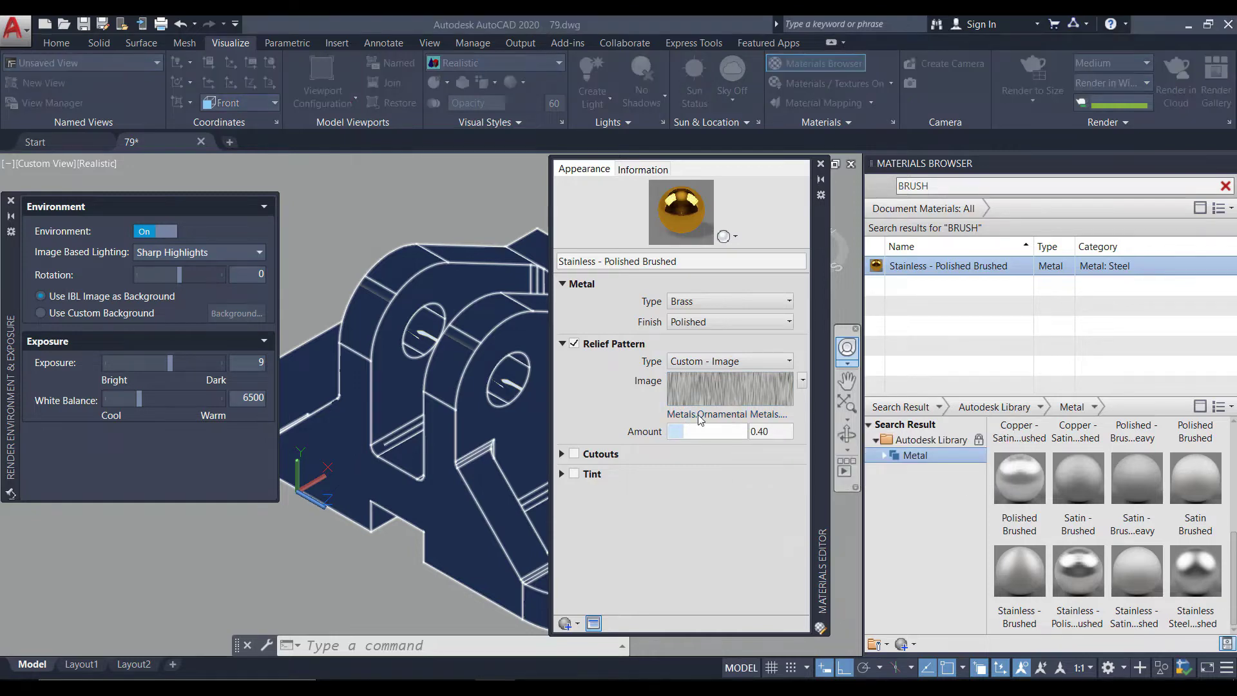
- Move the image file picker and show the Mats textures as extra large thumbnails
left_click_drag(675, 161, 531, 98)
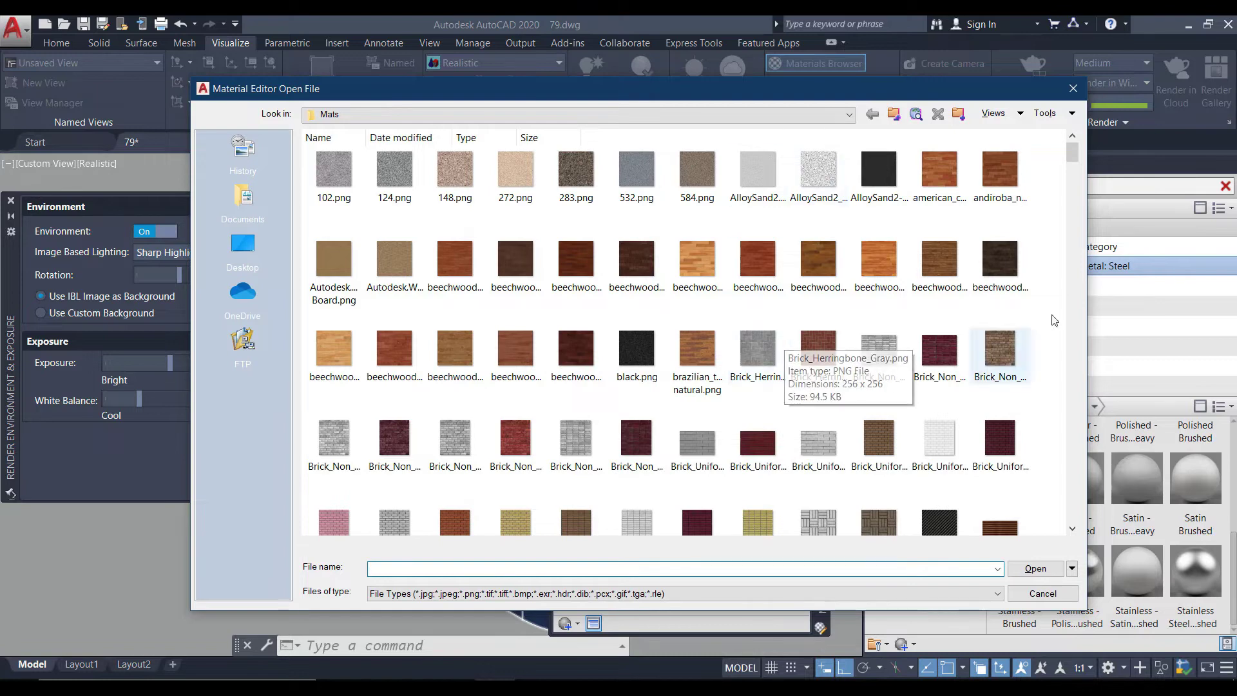
right_click(1044, 253)
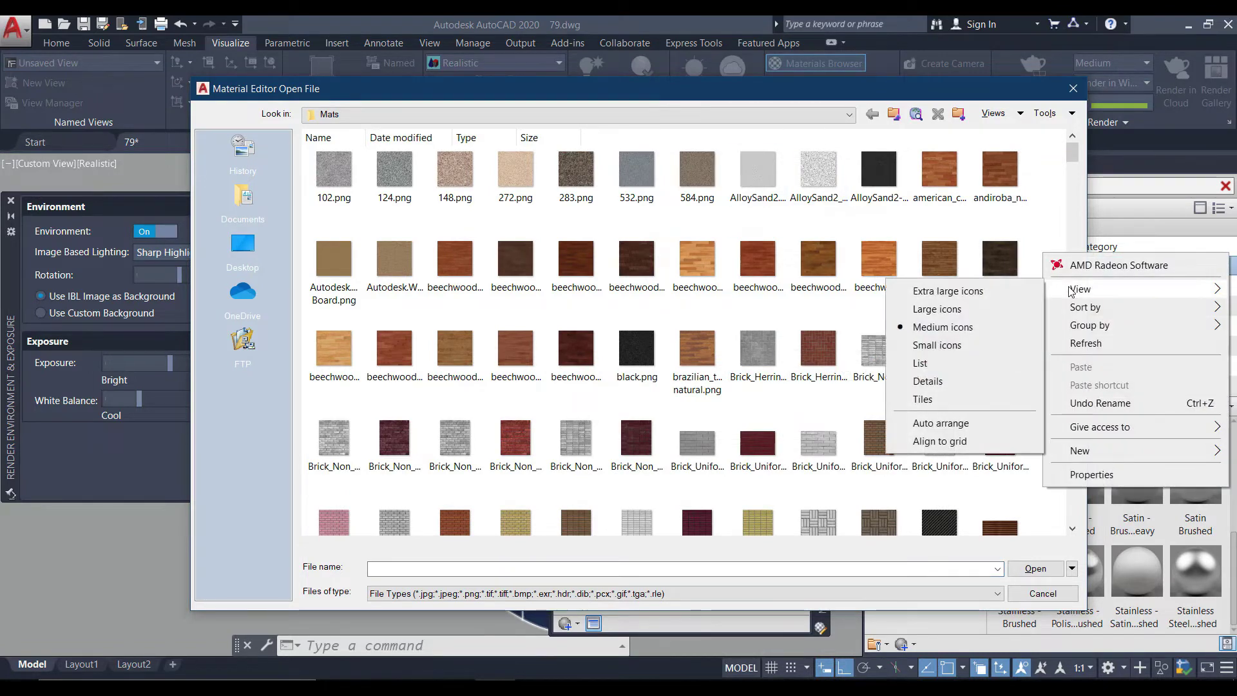
left_click(970, 289)
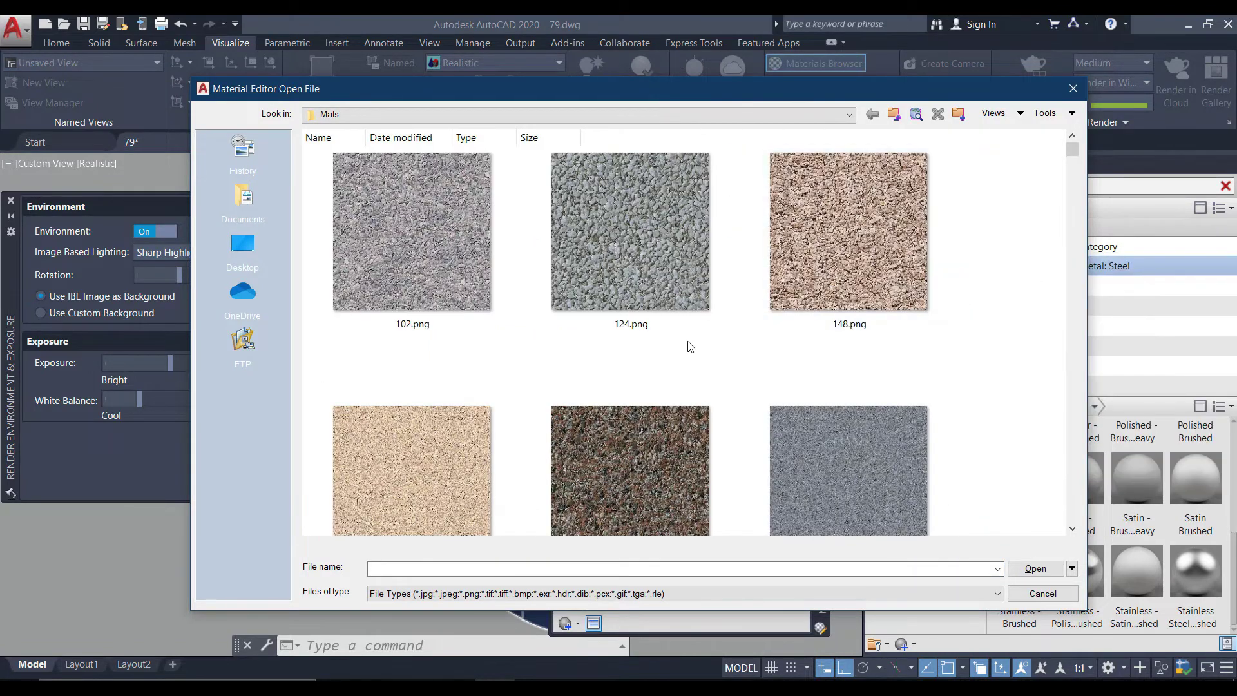
- Scroll through the Mats folder textures and close the picker without choosing a file
scroll(691, 347, "down", 3)
scroll(688, 346, "down", 3)
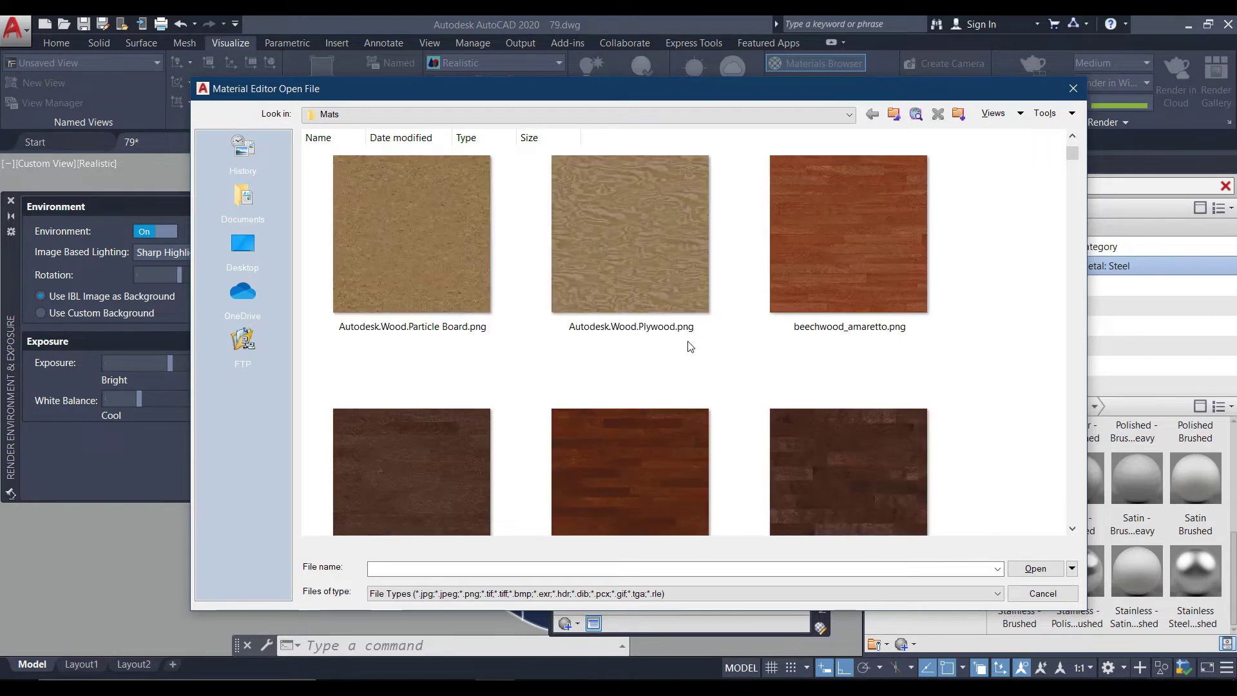
scroll(794, 287, "down", 3)
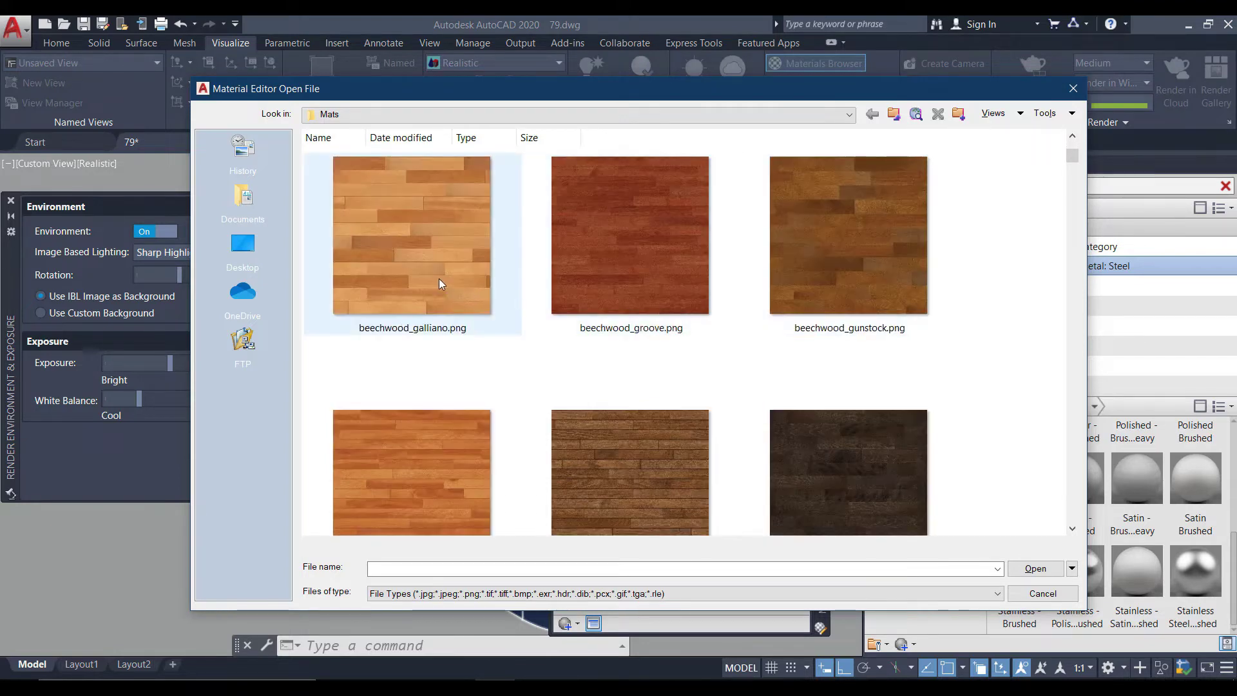
scroll(610, 243, "down", 3)
scroll(610, 313, "down", 3)
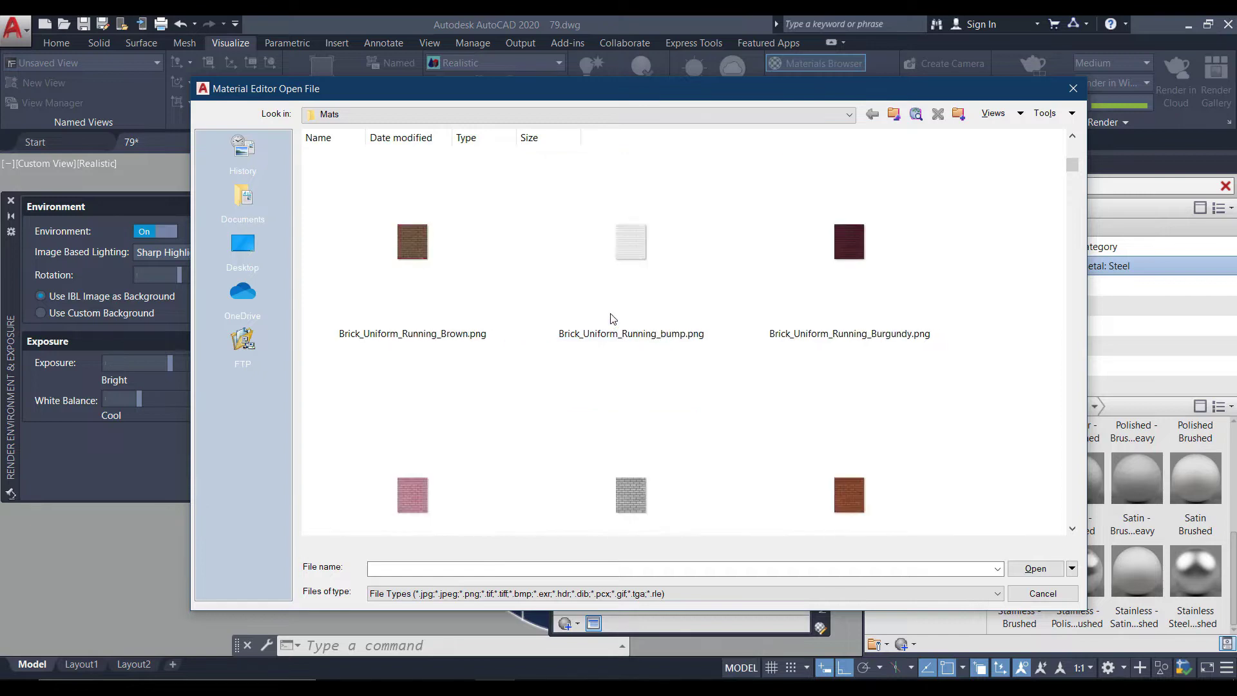
scroll(611, 315, "down", 3)
scroll(611, 315, "down", 3)
scroll(611, 314, "down", 3)
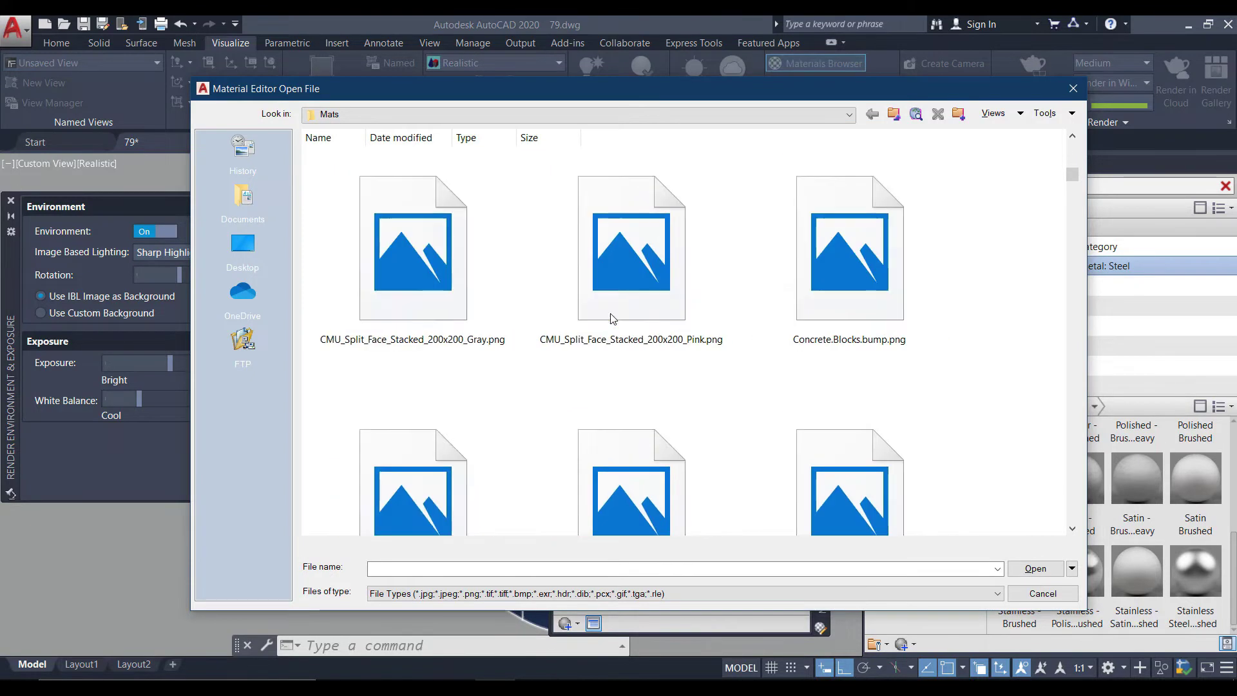
scroll(611, 315, "down", 3)
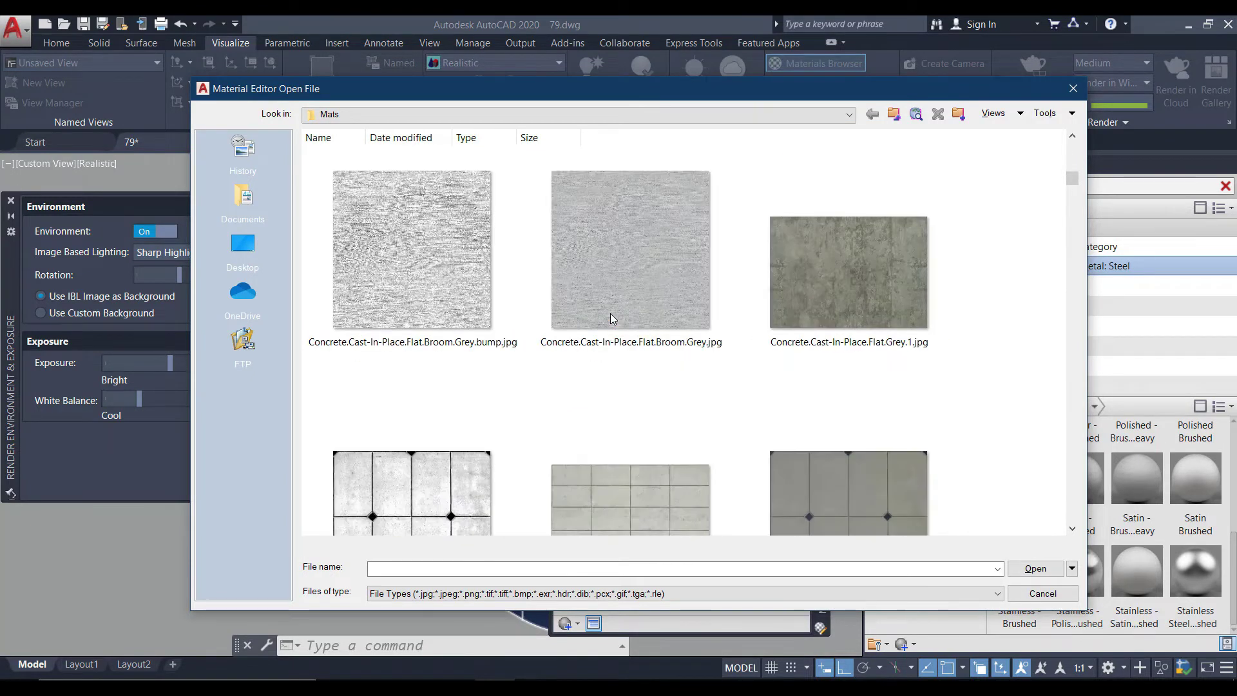
scroll(611, 315, "down", 3)
scroll(610, 313, "down", 3)
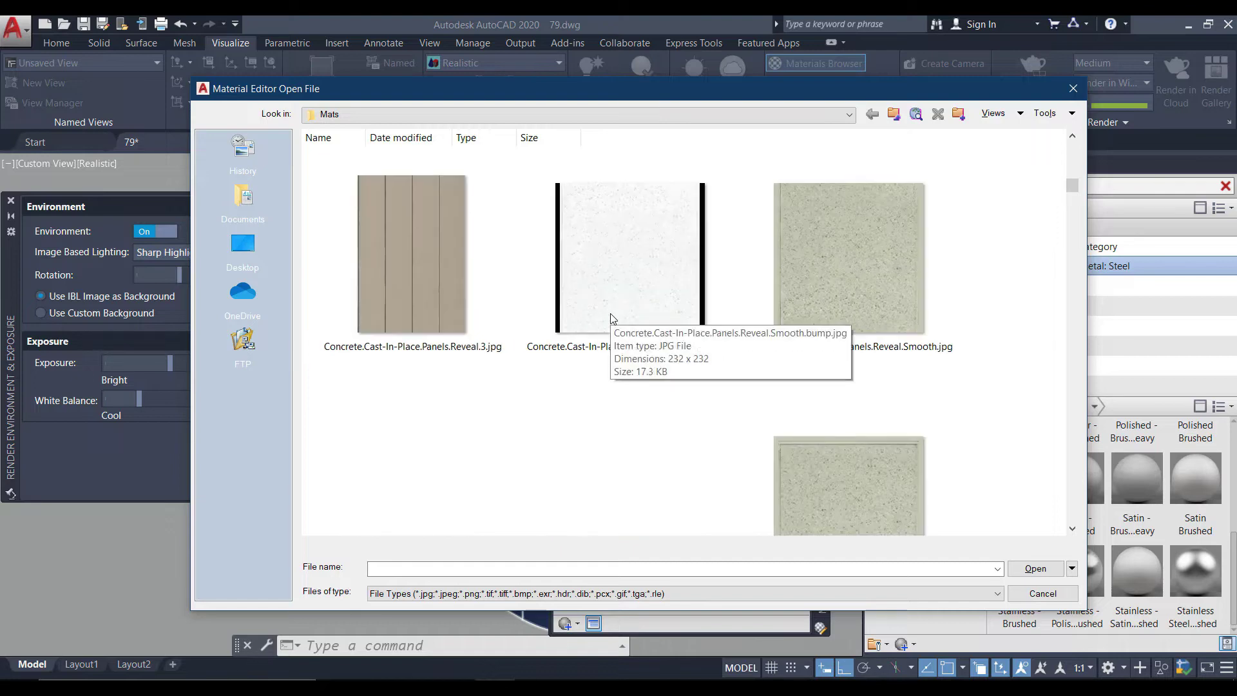
scroll(610, 313, "down", 3)
scroll(610, 314, "down", 3)
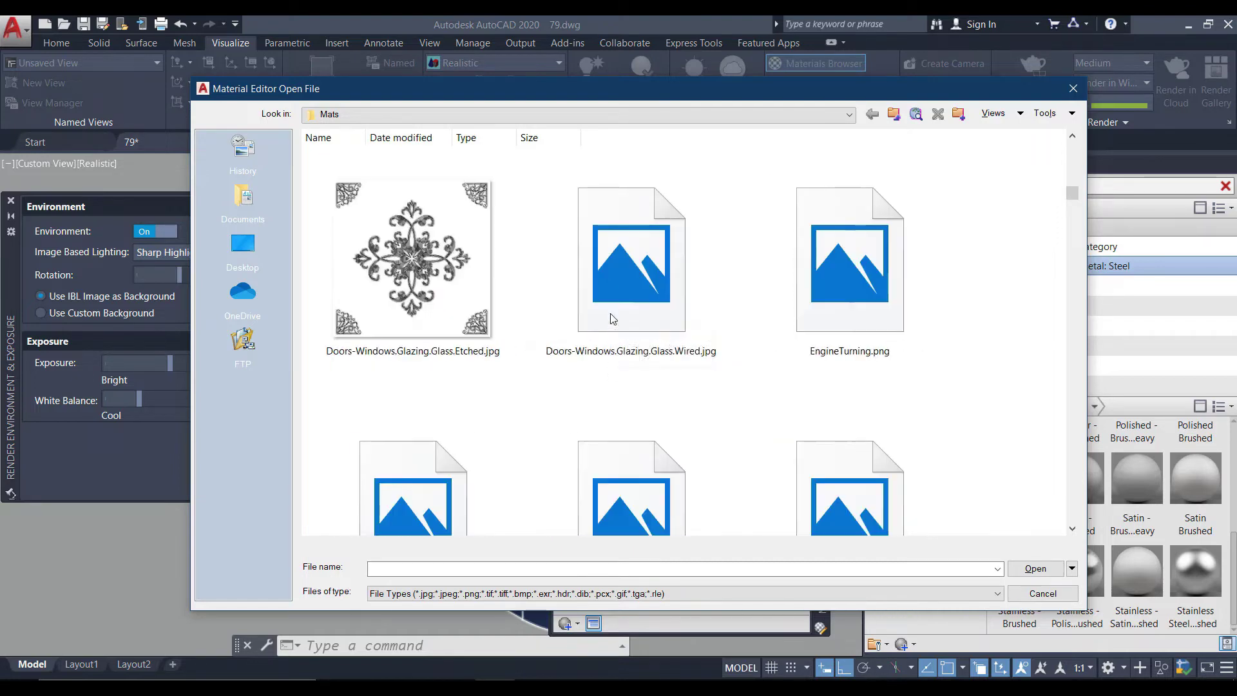
scroll(611, 317, "down", 3)
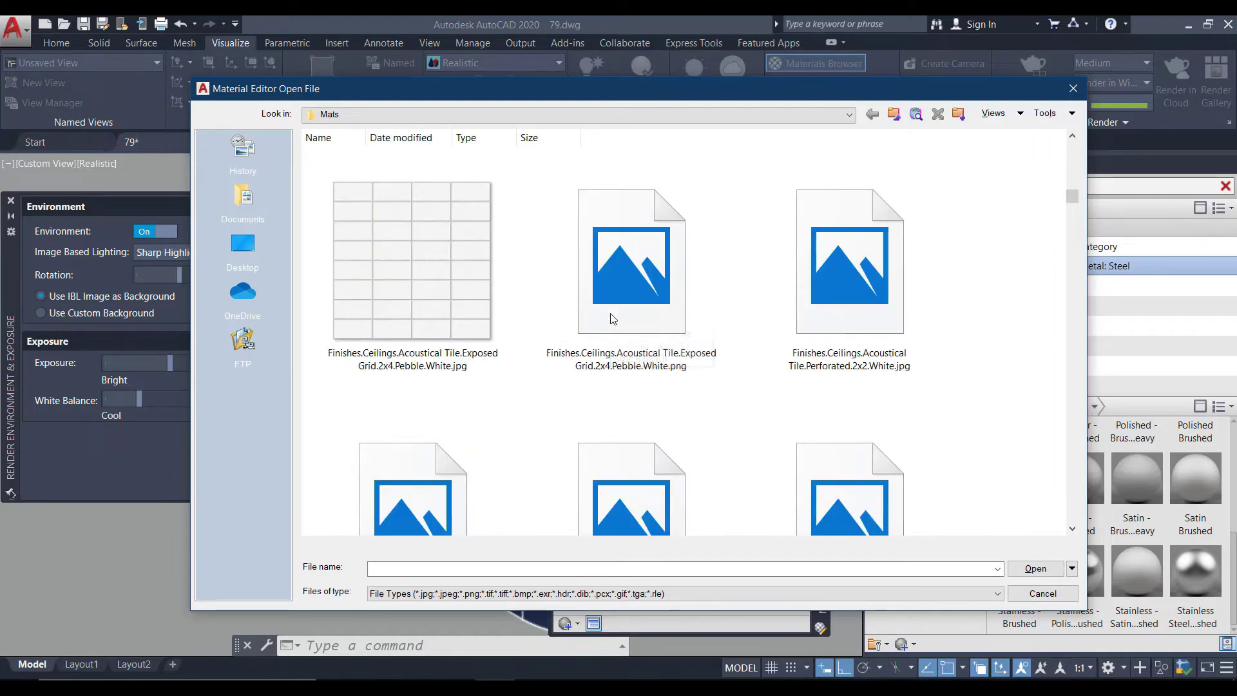
left_click(1073, 89)
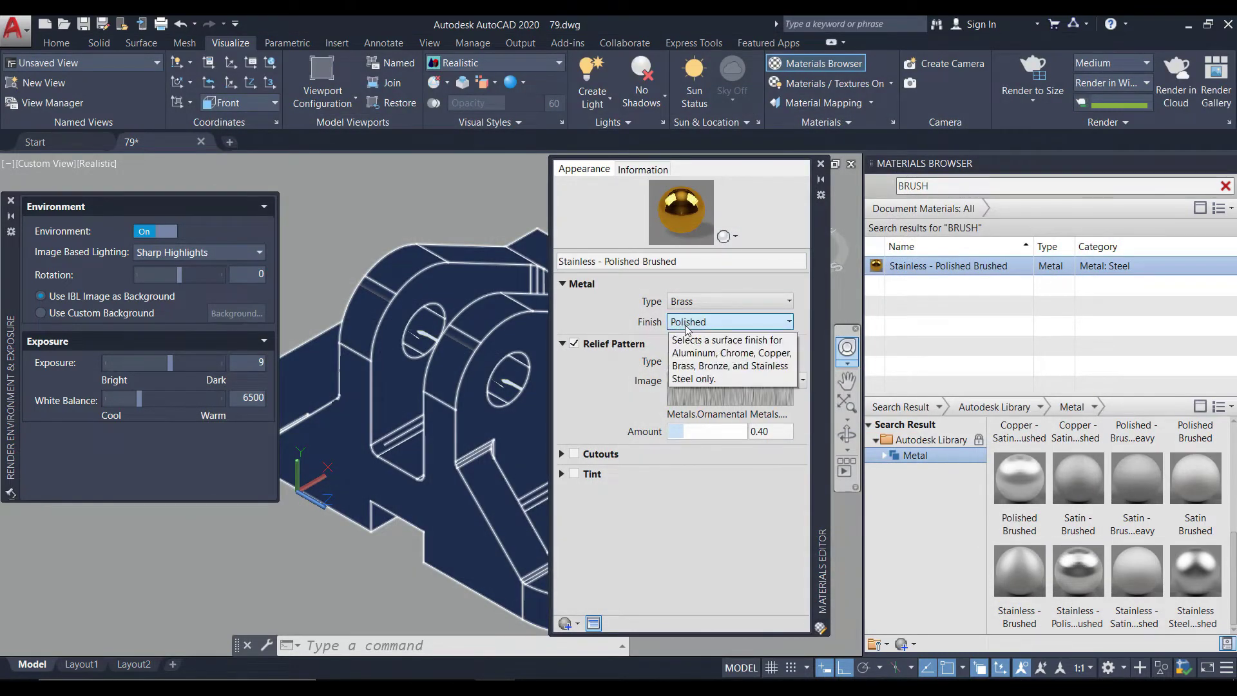
- Try the Polished, Semi-polished and Satin metal finishes, settle on Brushed, then close the editor
left_click(721, 328)
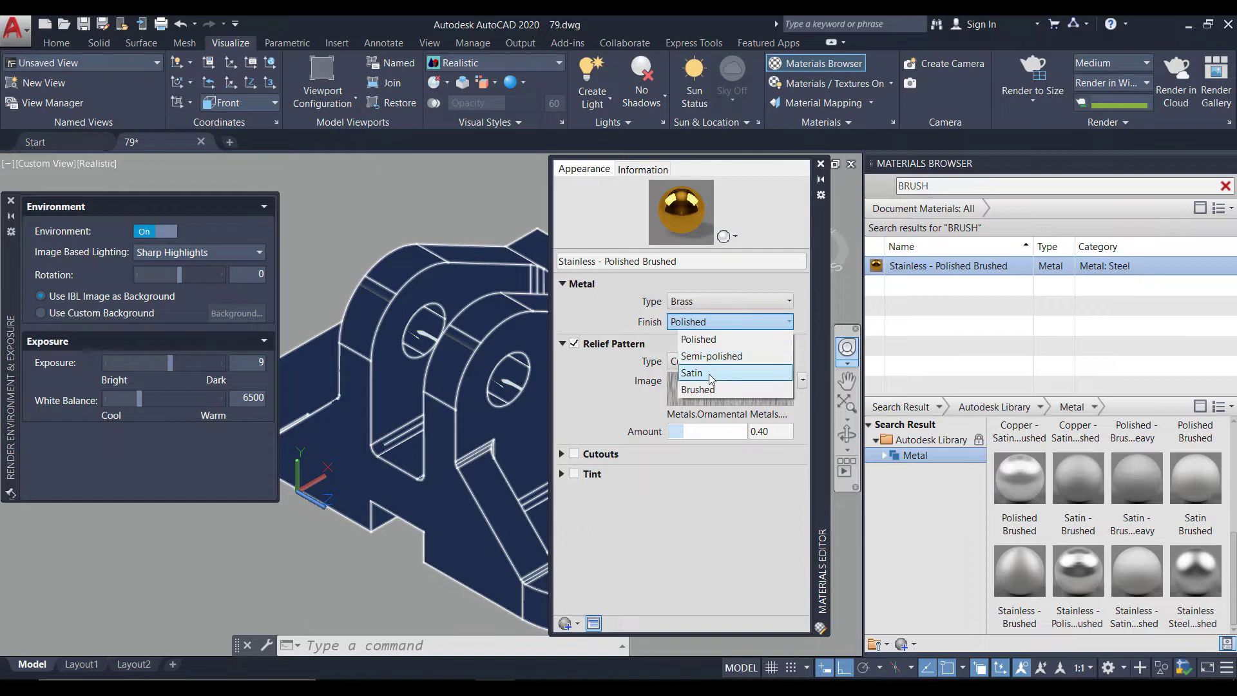
left_click(731, 340)
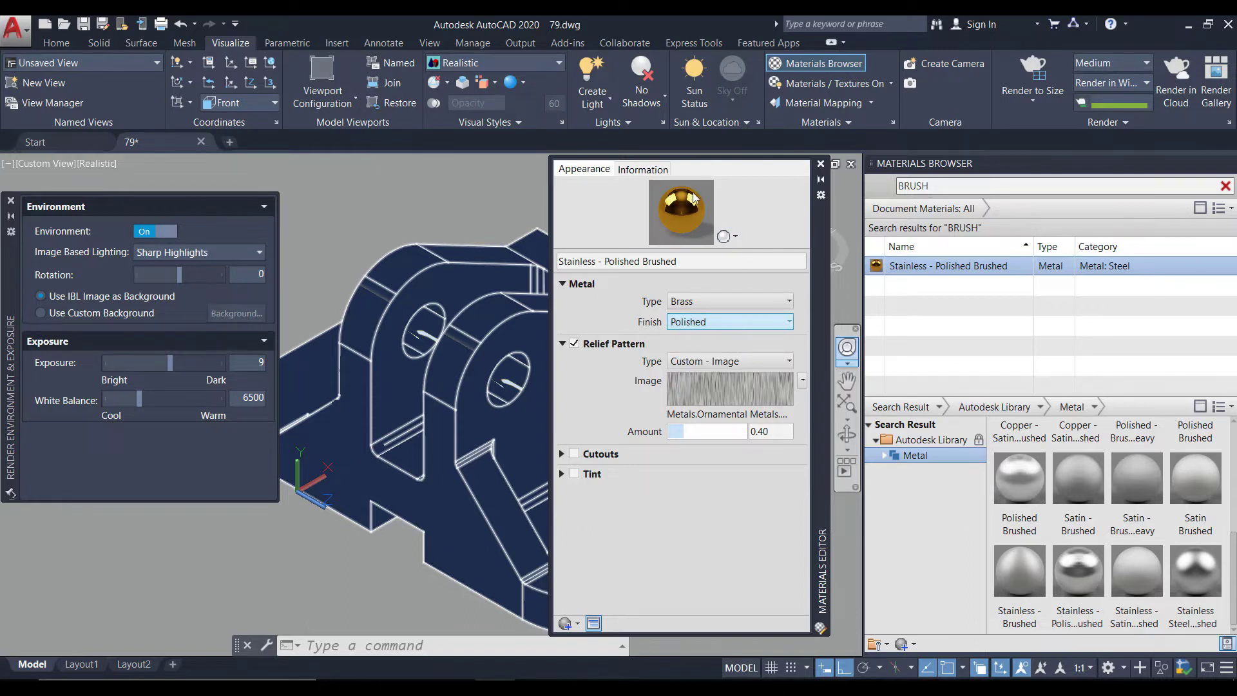
left_click(731, 323)
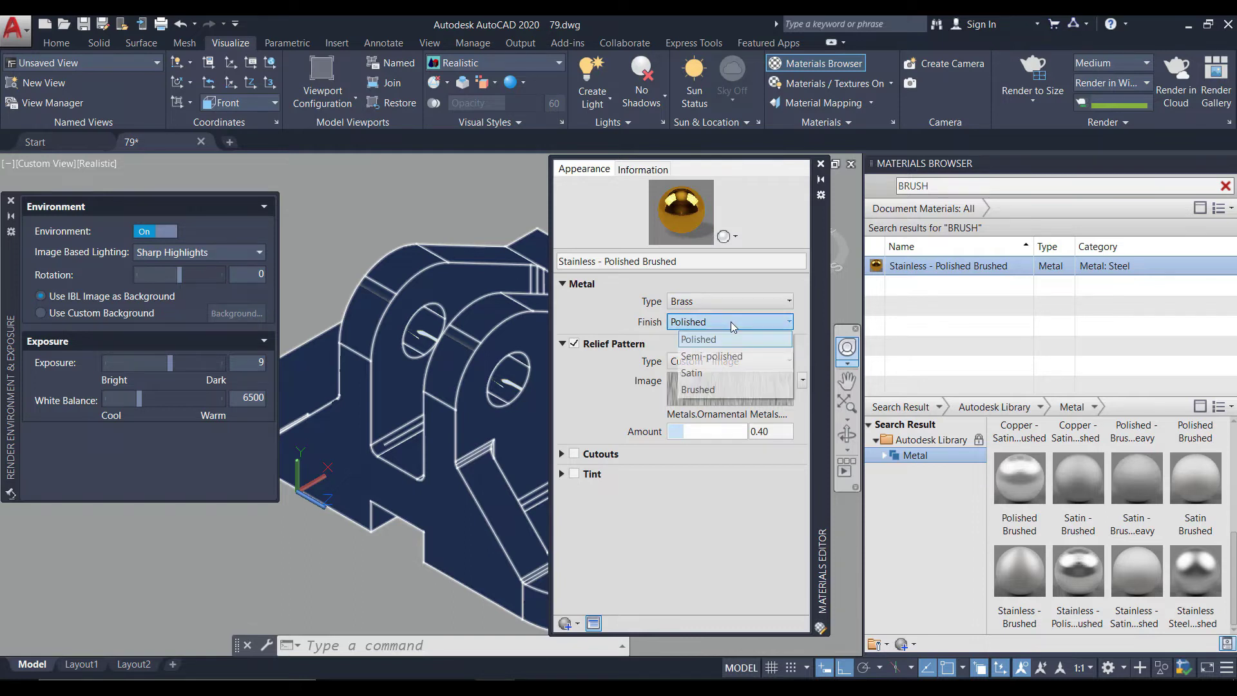
left_click(725, 361)
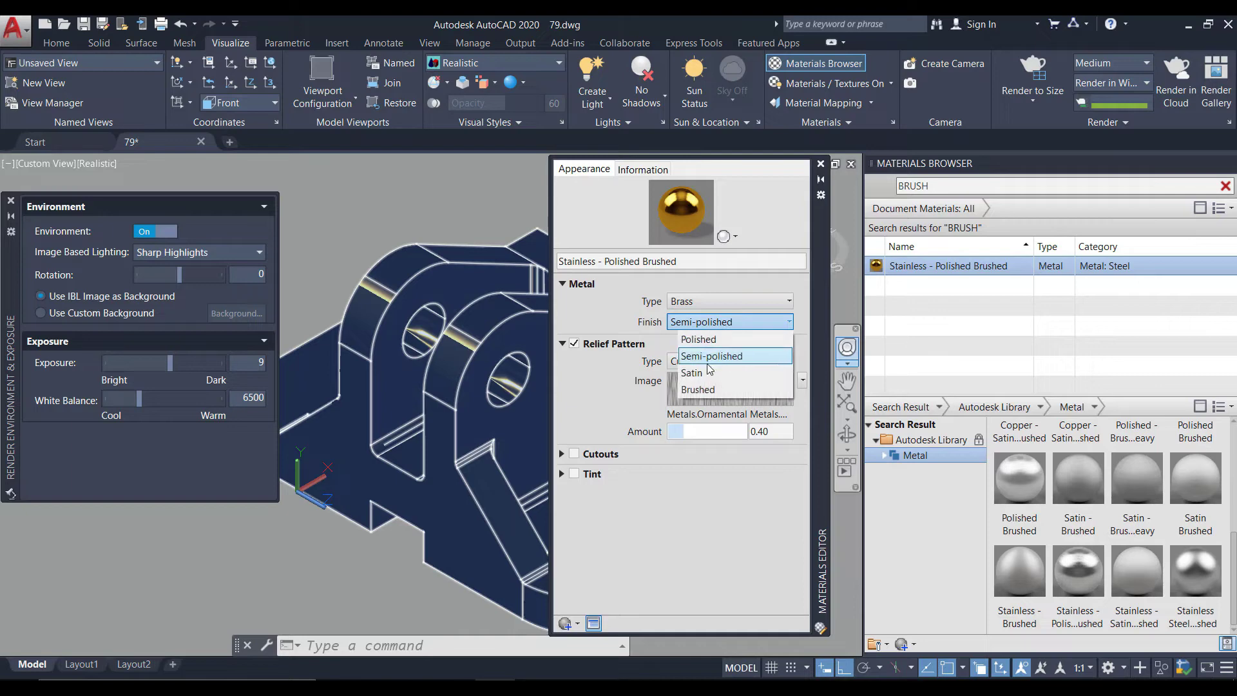
left_click(703, 374)
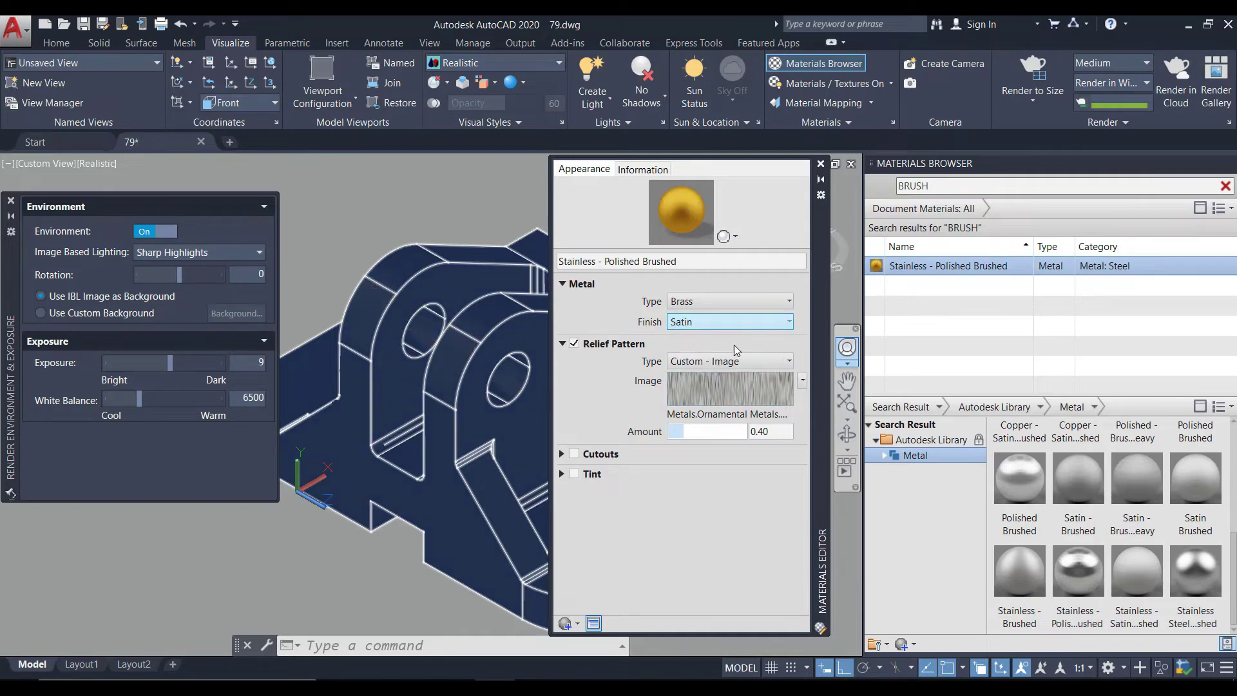
left_click(733, 325)
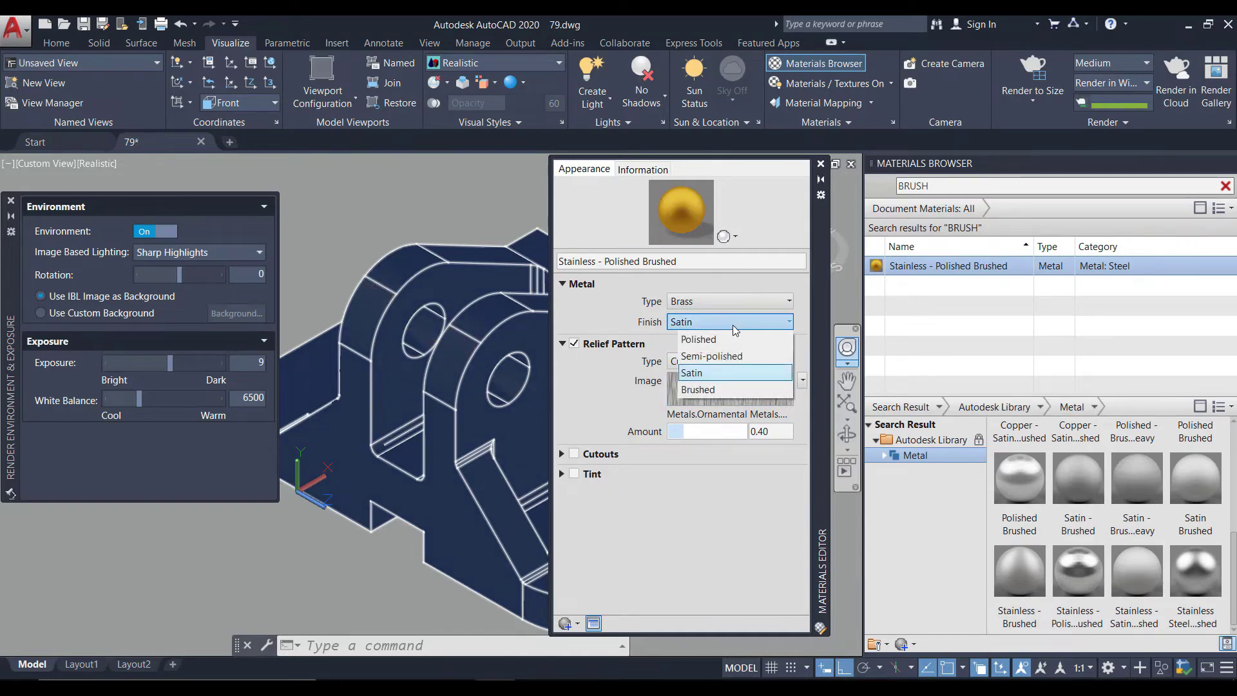
left_click(712, 390)
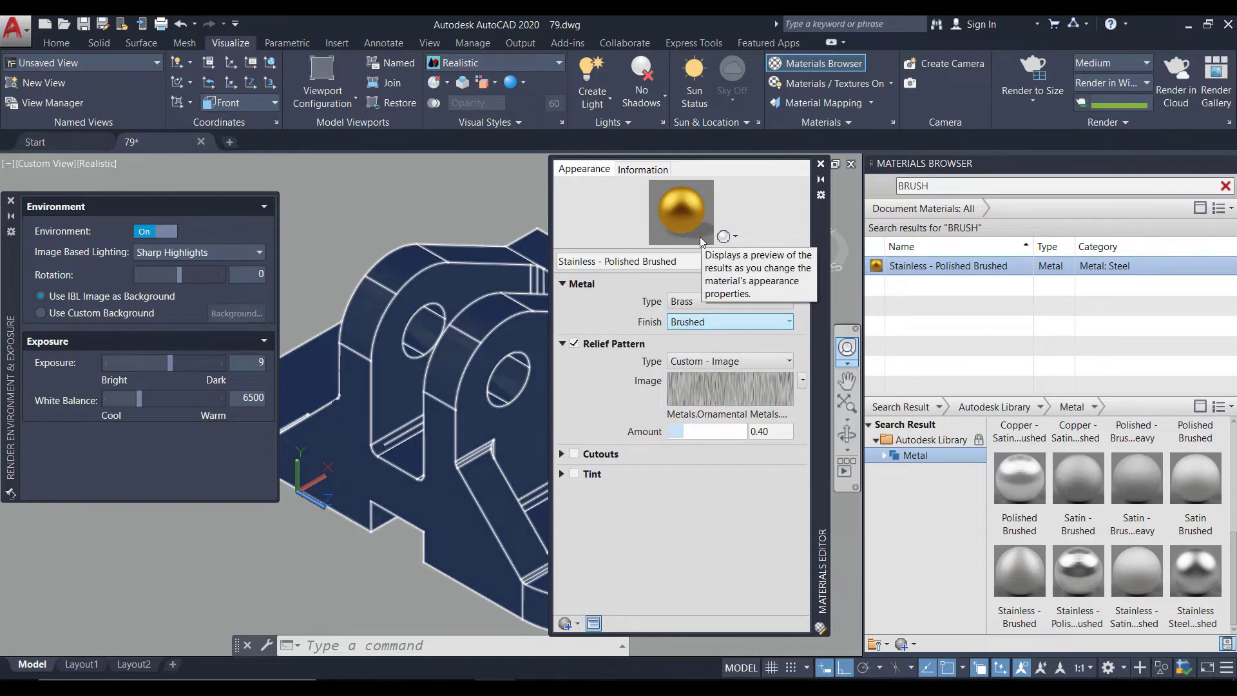
left_click(821, 164)
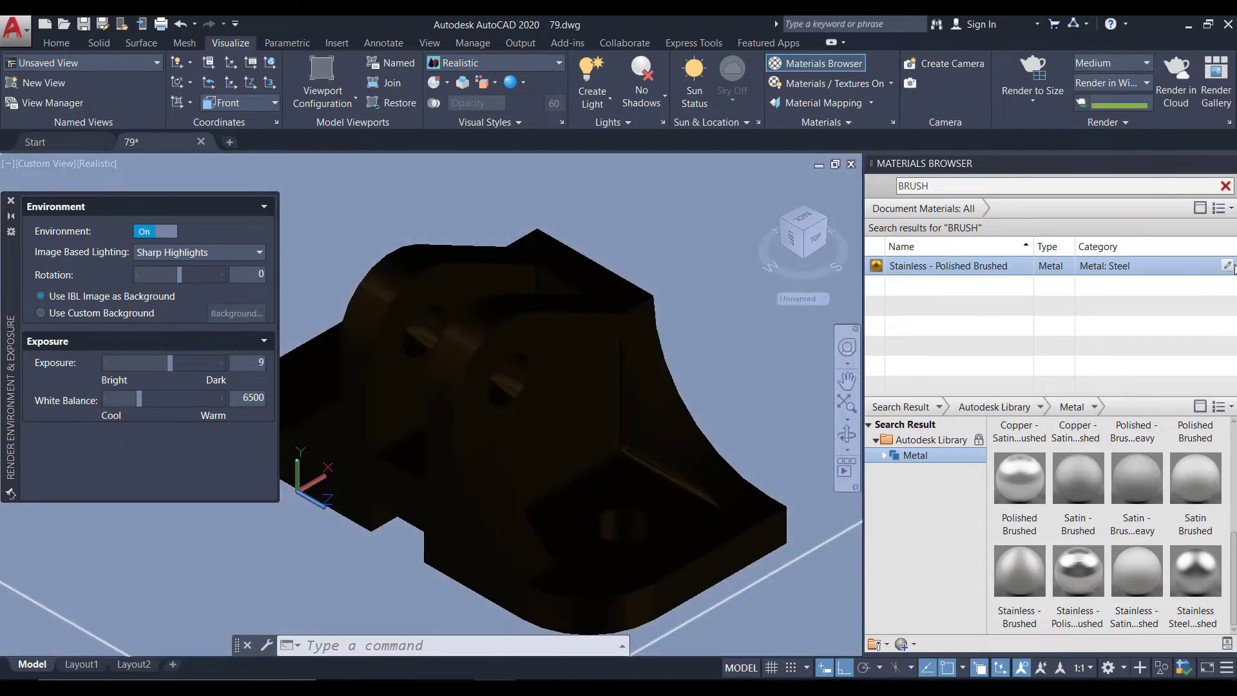
- Reopen the brass material, confirm its finish stays Brushed, and close the editor
left_click(1227, 265)
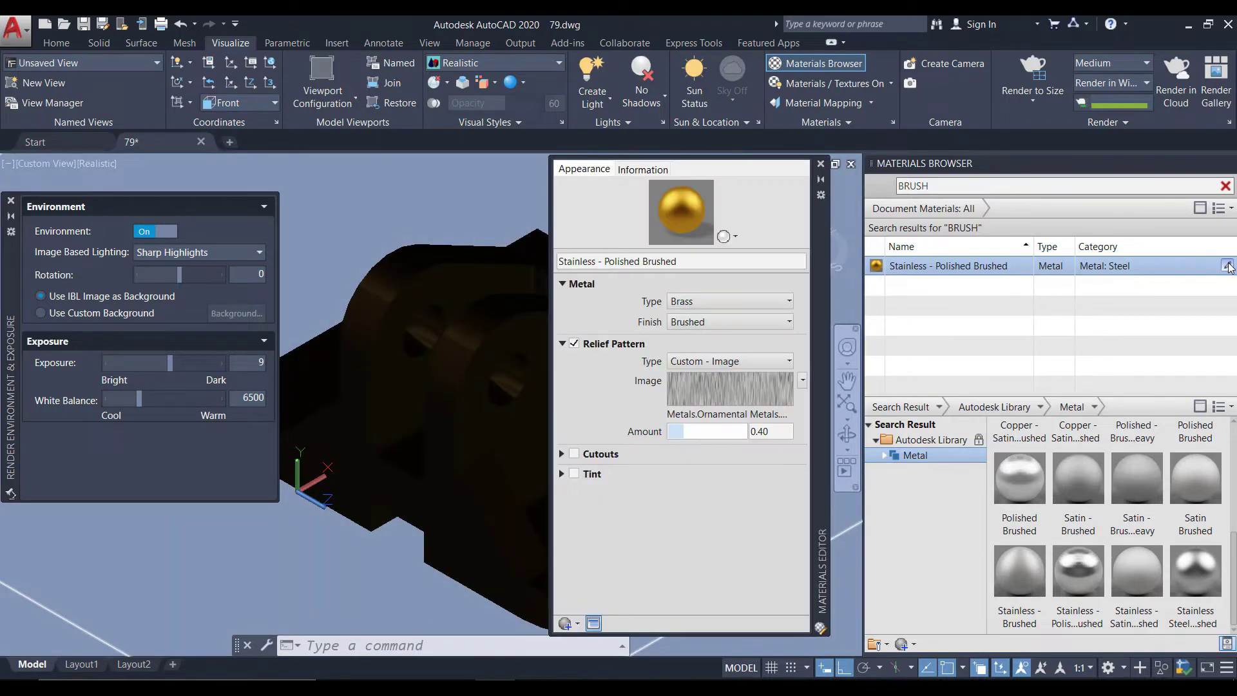
left_click(696, 323)
left_click(689, 395)
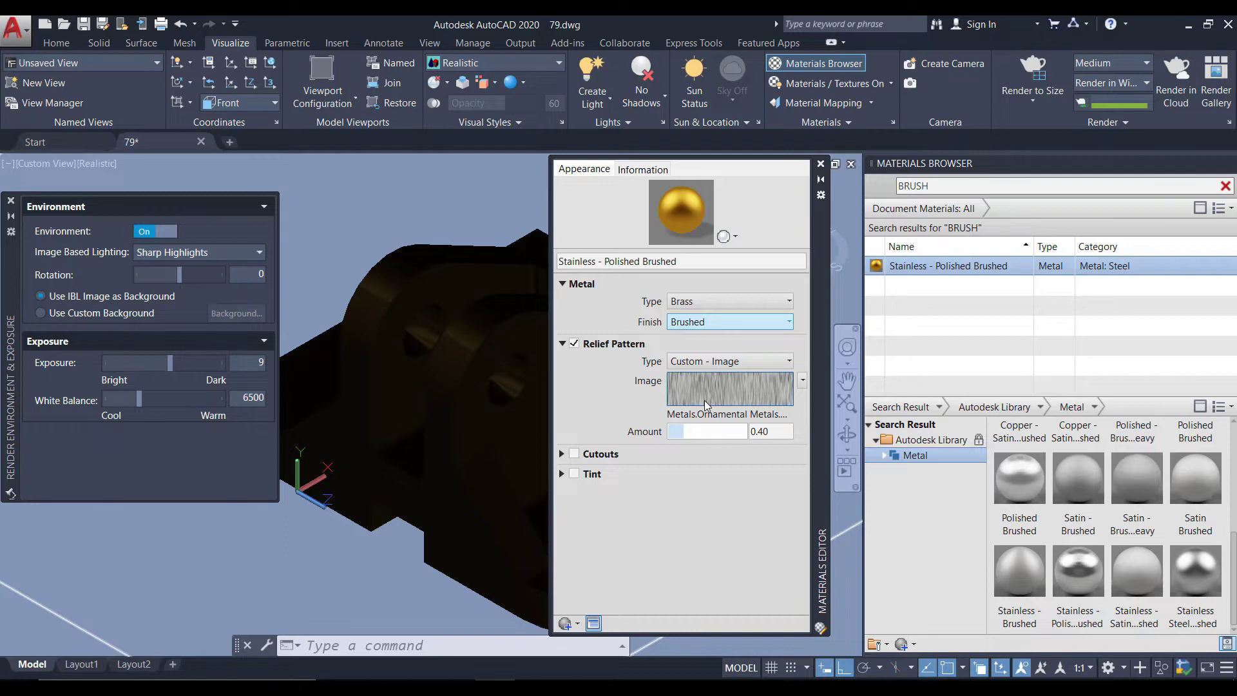
left_click(821, 165)
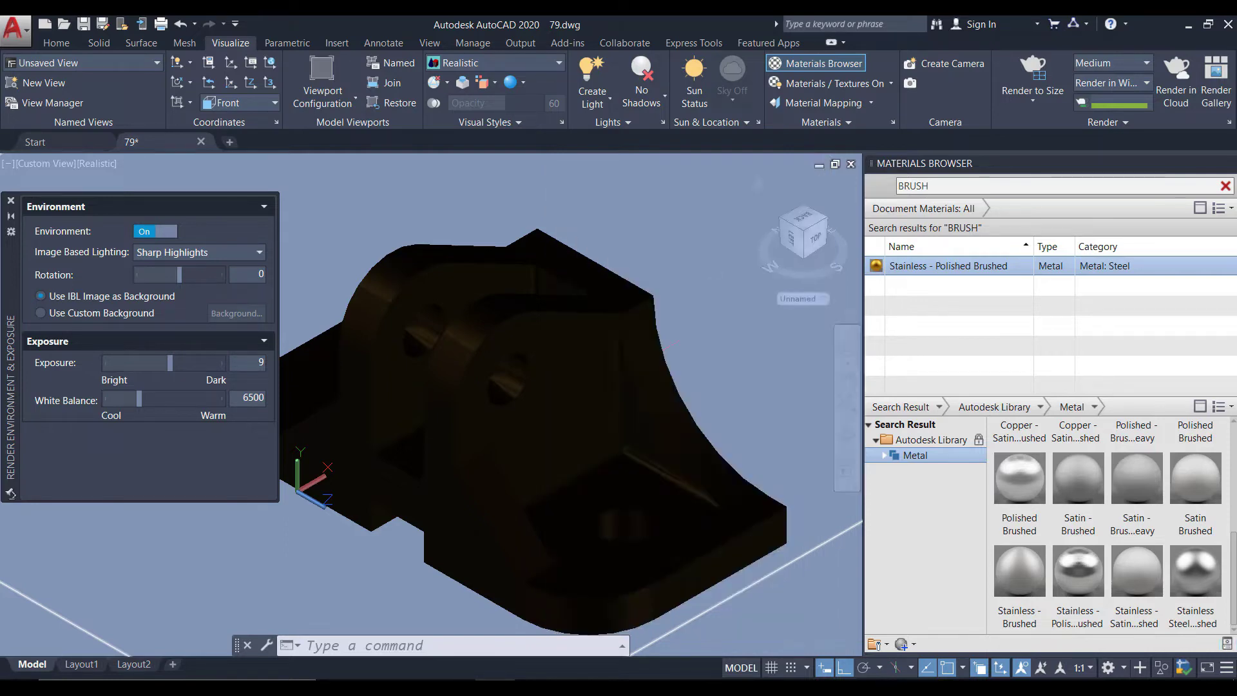
- Orbit the bracket to a slightly different angle and select the BRUSH search text
middle_click_drag(612, 322, 552, 359, "shift")
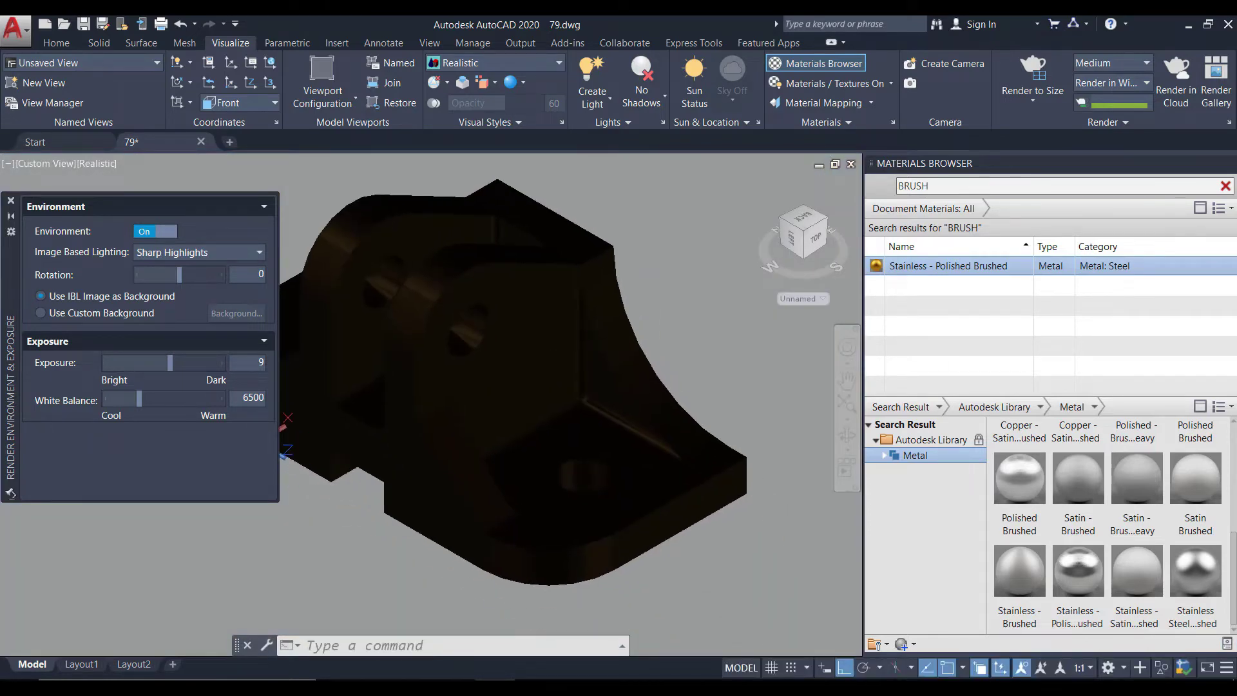
mouse_move(553, 359)
middle_mouse_down("shift")
mouse_move(594, 354)
mouse_move(567, 379)
middle_mouse_up("shift")
scroll(583, 371, "up", 2)
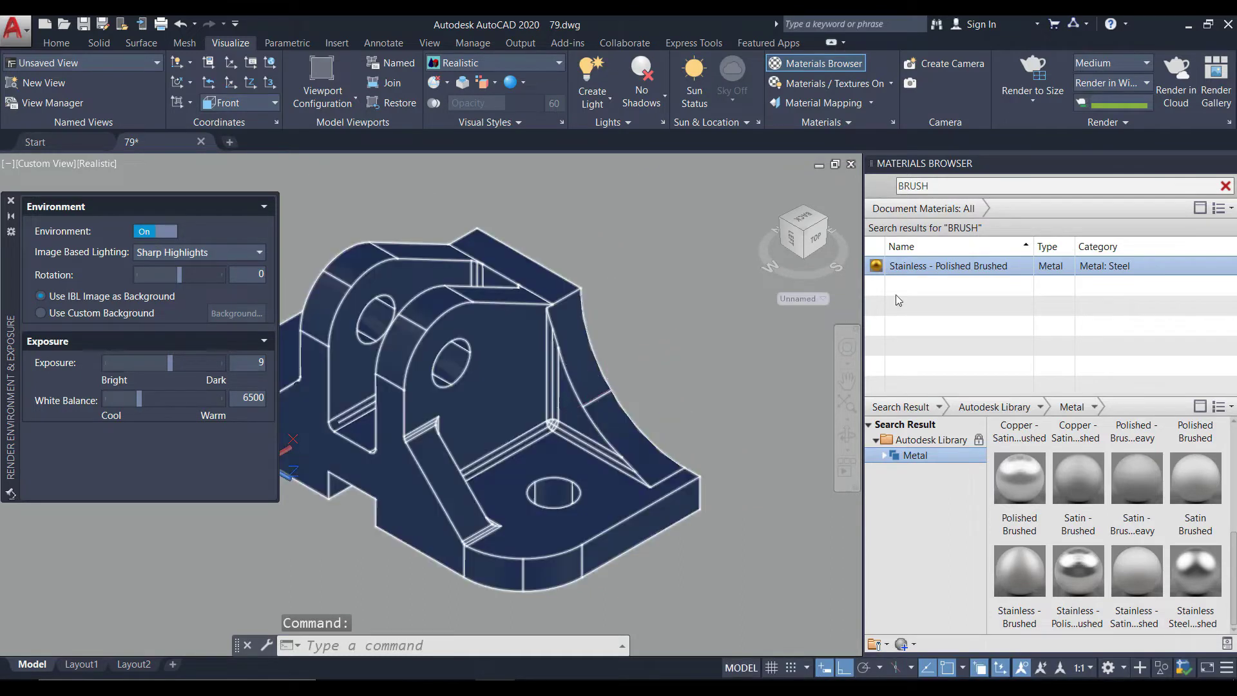
left_click(1157, 189)
left_click(1227, 186)
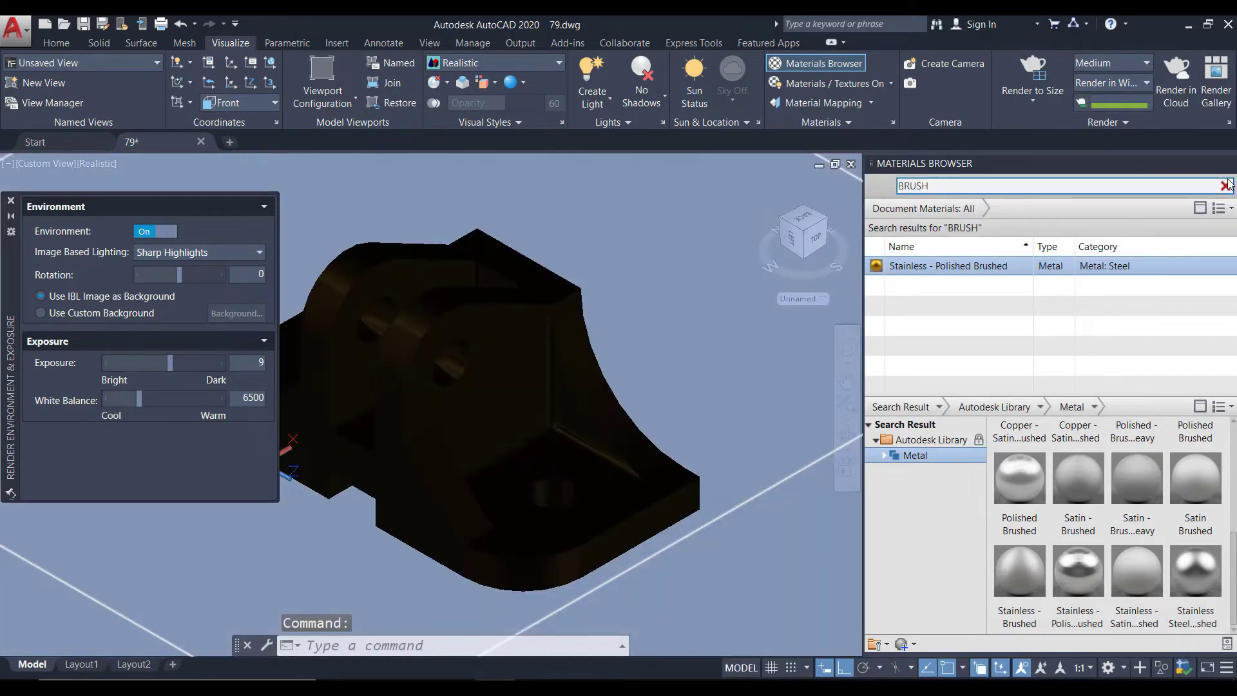
- Search WHITE COOL, drag the Cool White wall paint into the drawing, then clear the search
left_click(1226, 185)
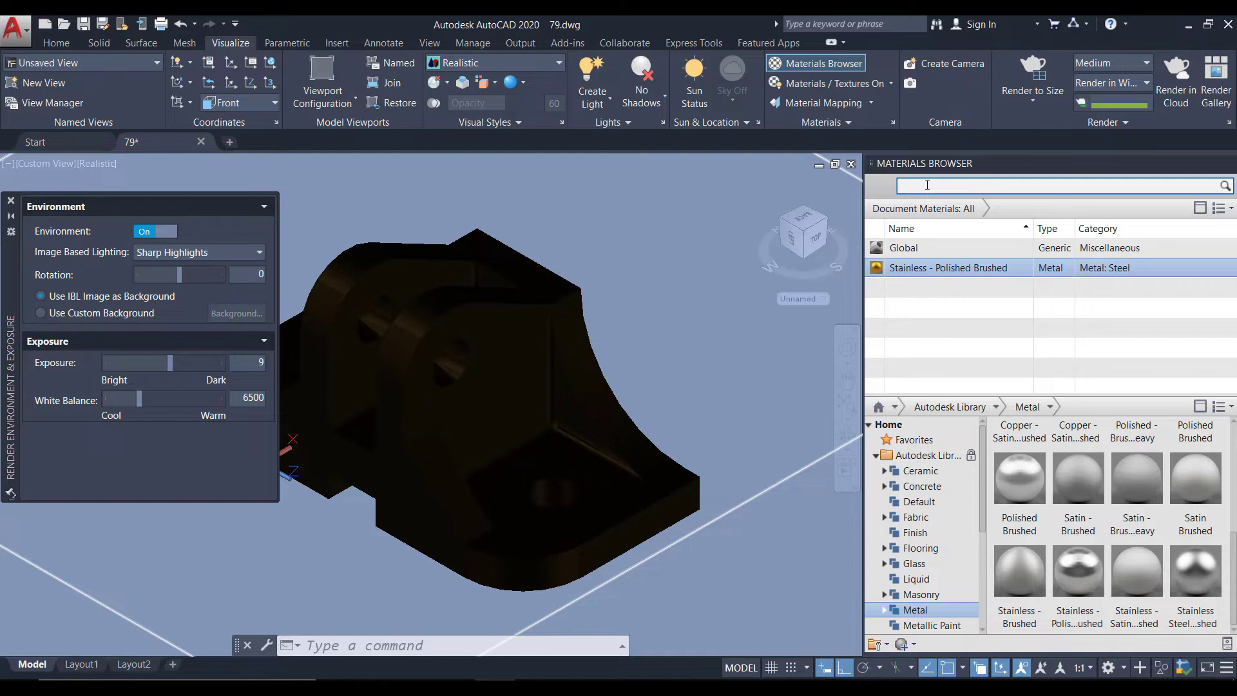
type("WHITE C")
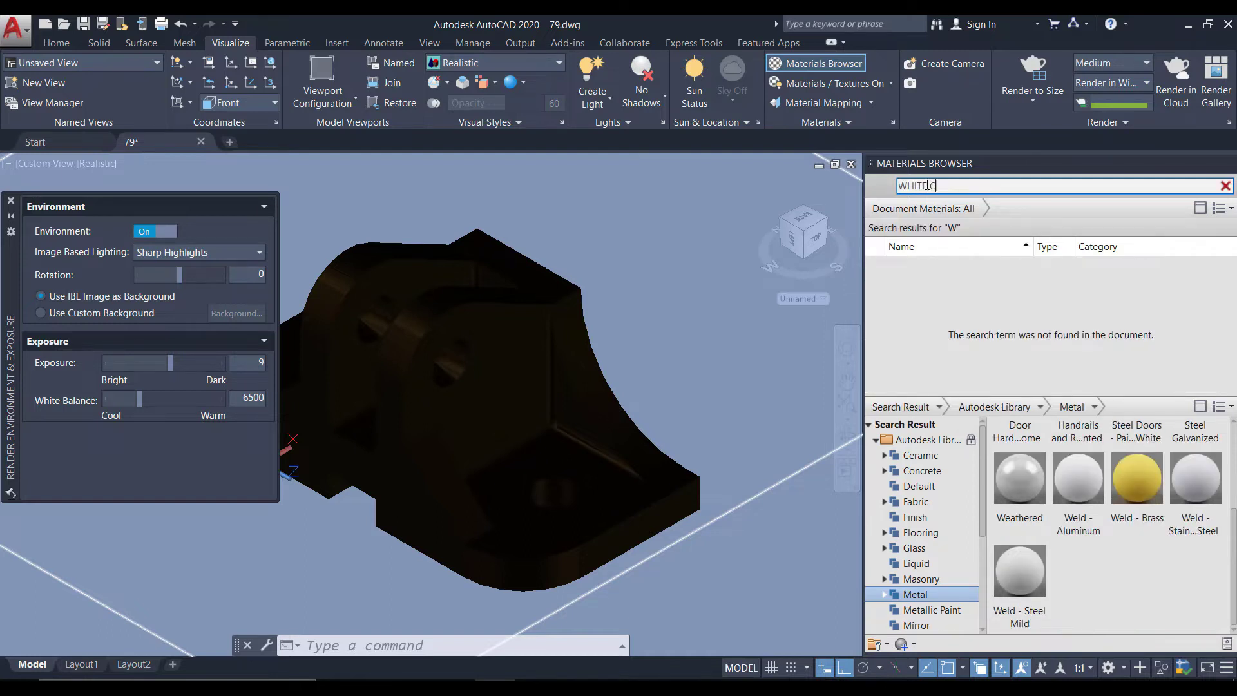
type("OOL")
mouse_move(1033, 461)
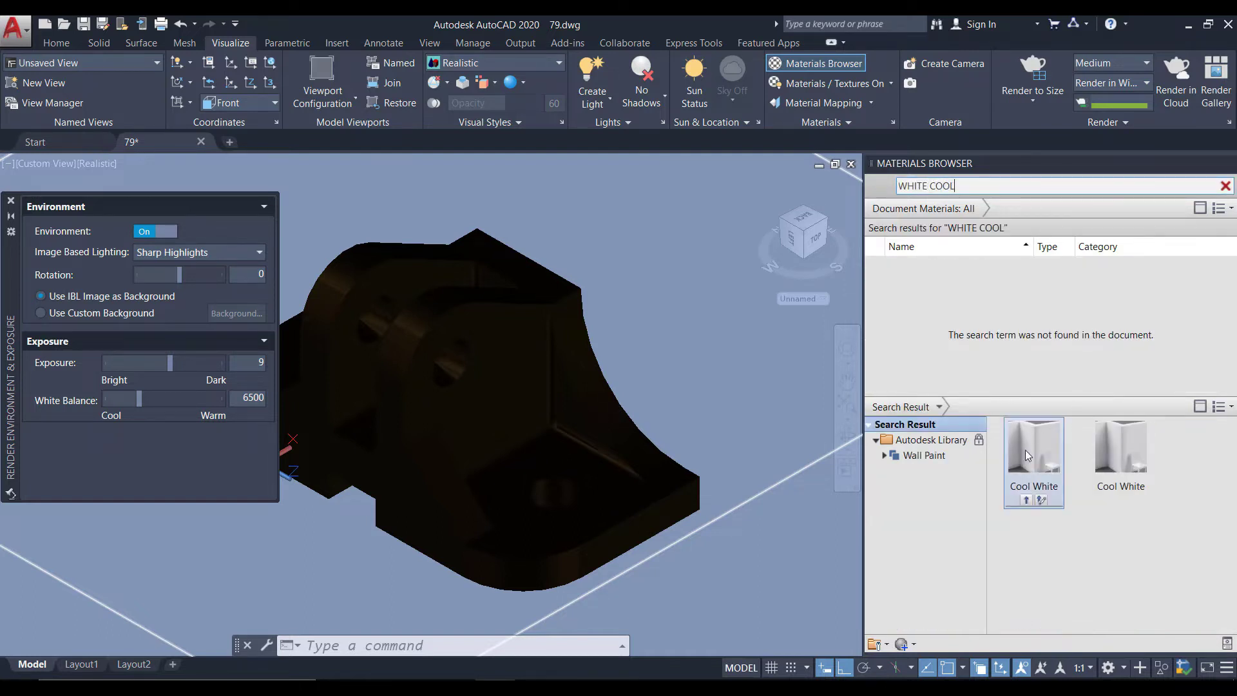
left_click_drag(1037, 466, 764, 403)
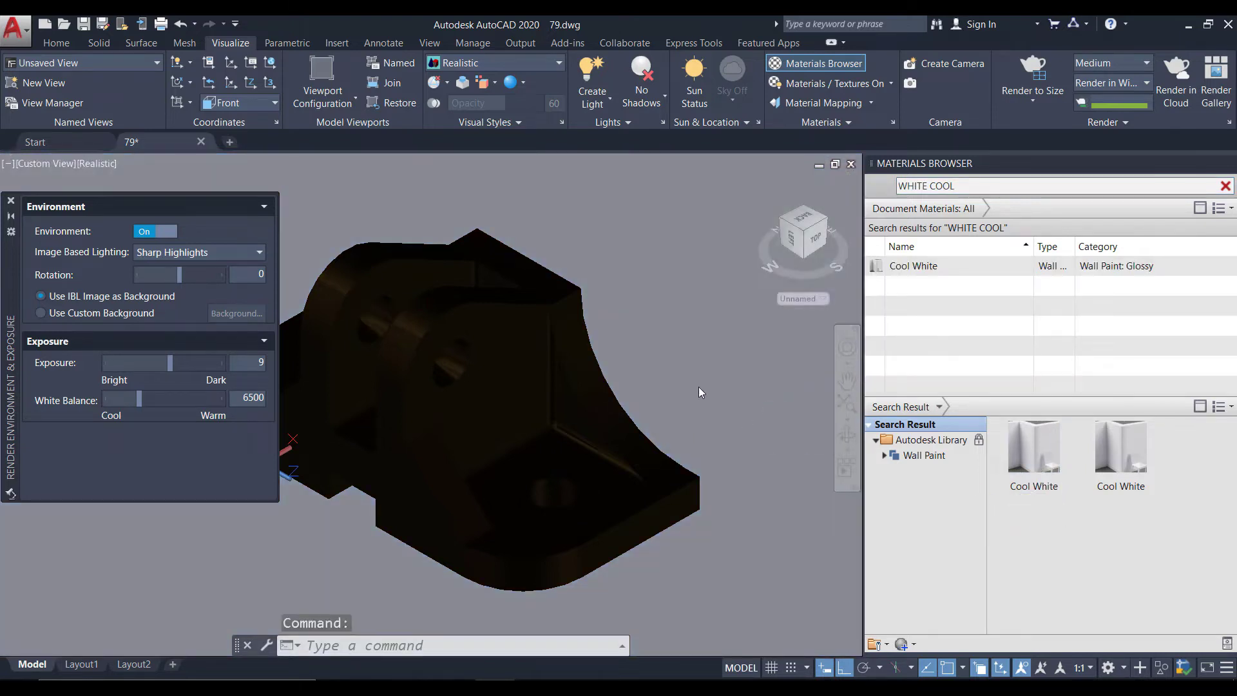
key("Escape")
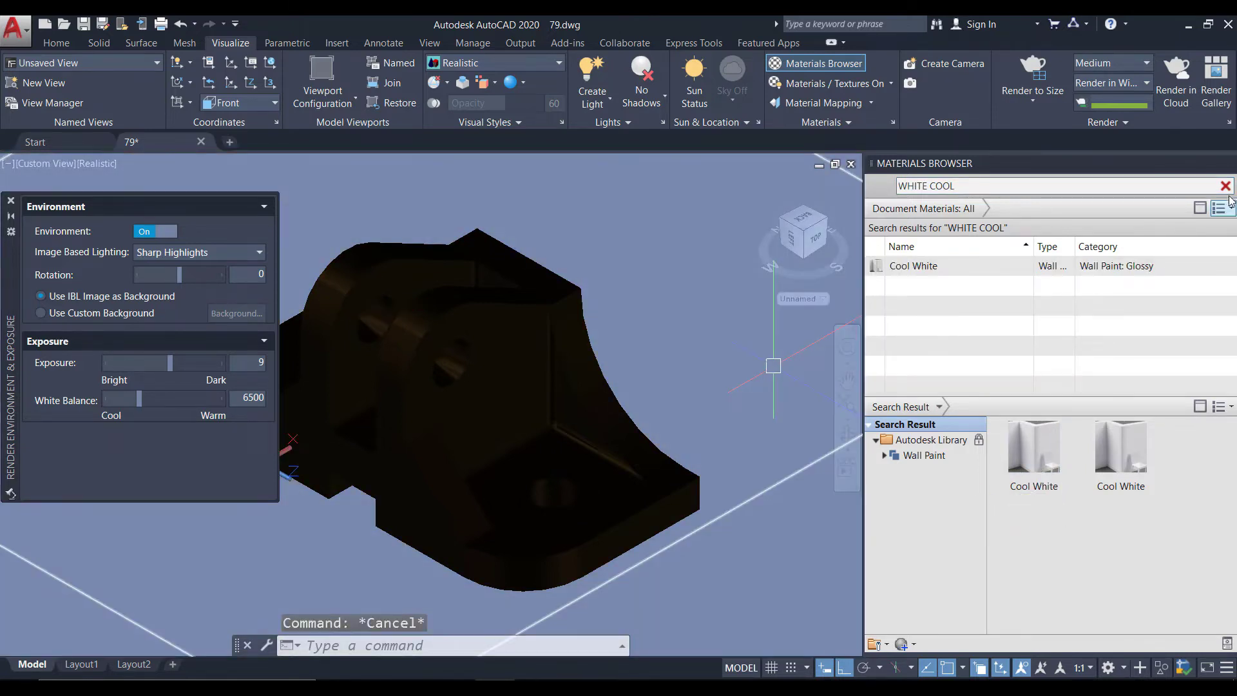
left_click(1225, 185)
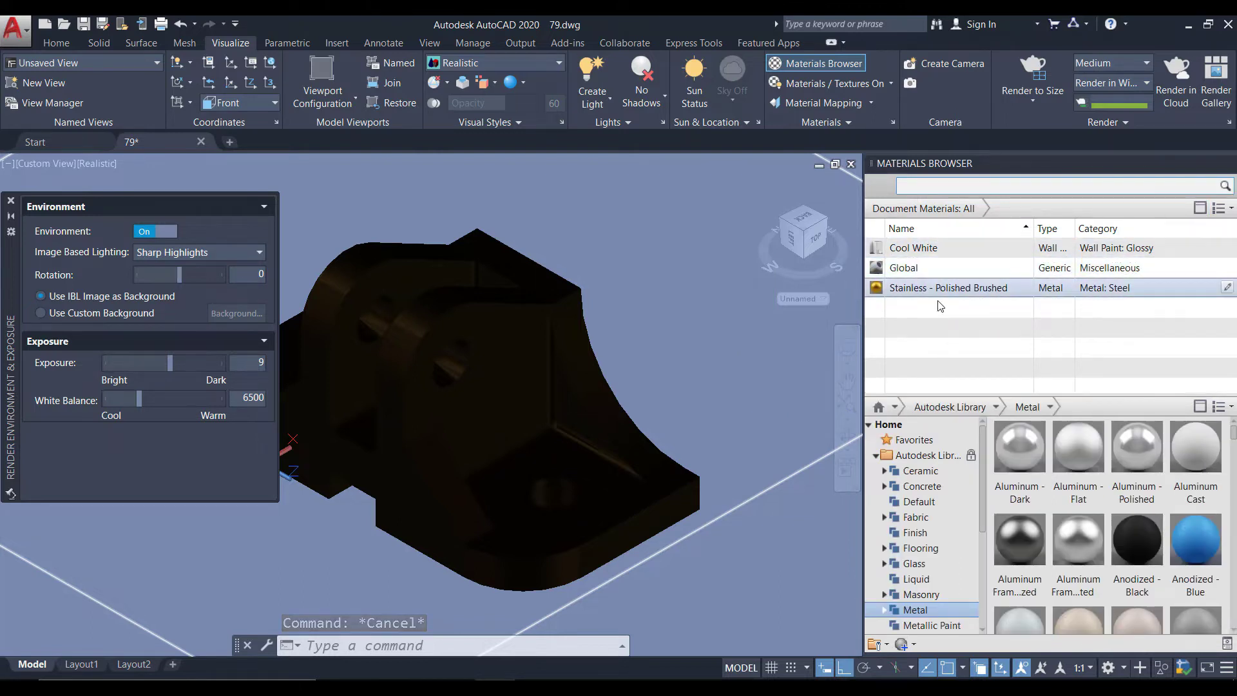
- Apply the brass material to the bracket and zoom a window around it
left_click_drag(947, 287, 608, 338)
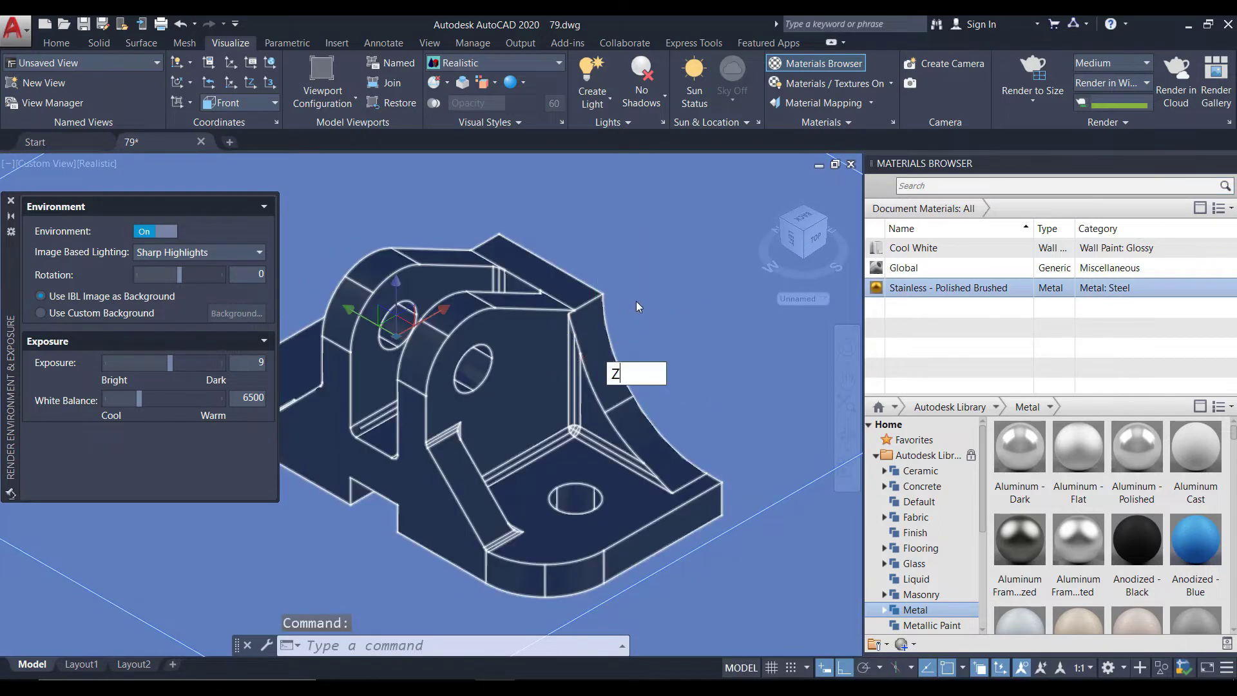
type("z")
key("Return")
left_click(368, 248)
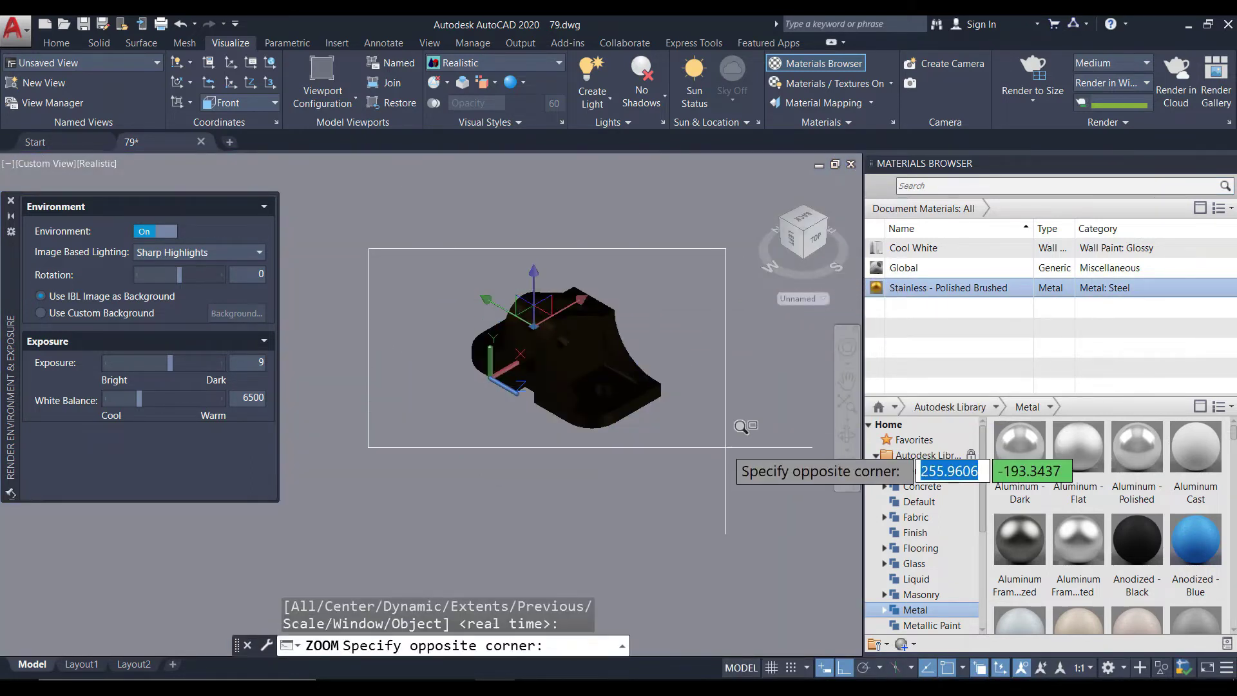
left_click(727, 425)
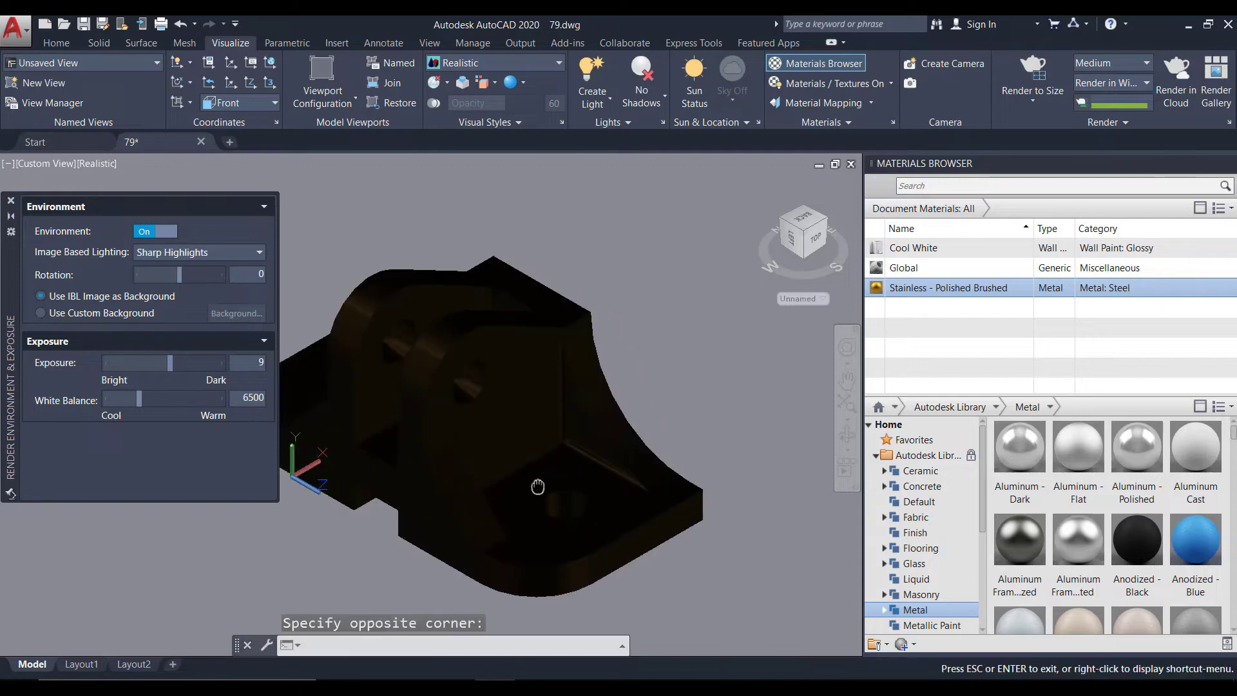
left_click(567, 425)
- Zoom and pan so the bracket fills the viewport, then show the render size list
scroll(569, 412, "down", 2)
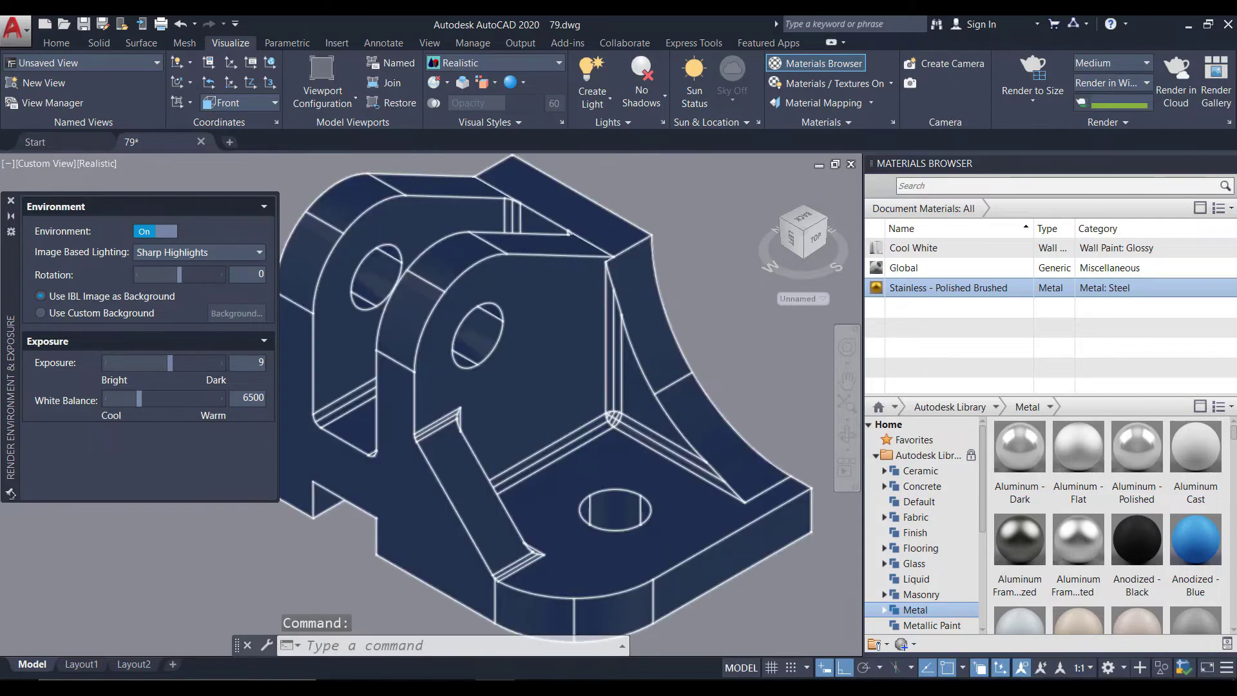
scroll(580, 394, "down", 2)
type("z")
key("Return")
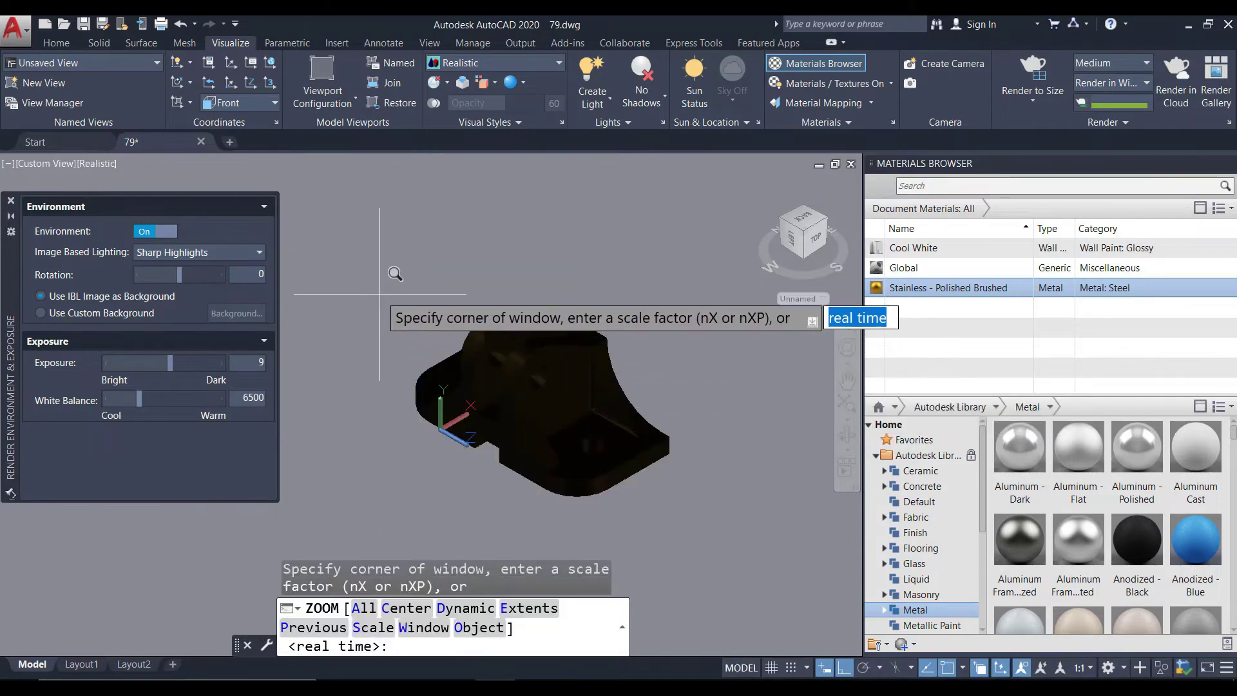
left_click(348, 284)
left_click(752, 518)
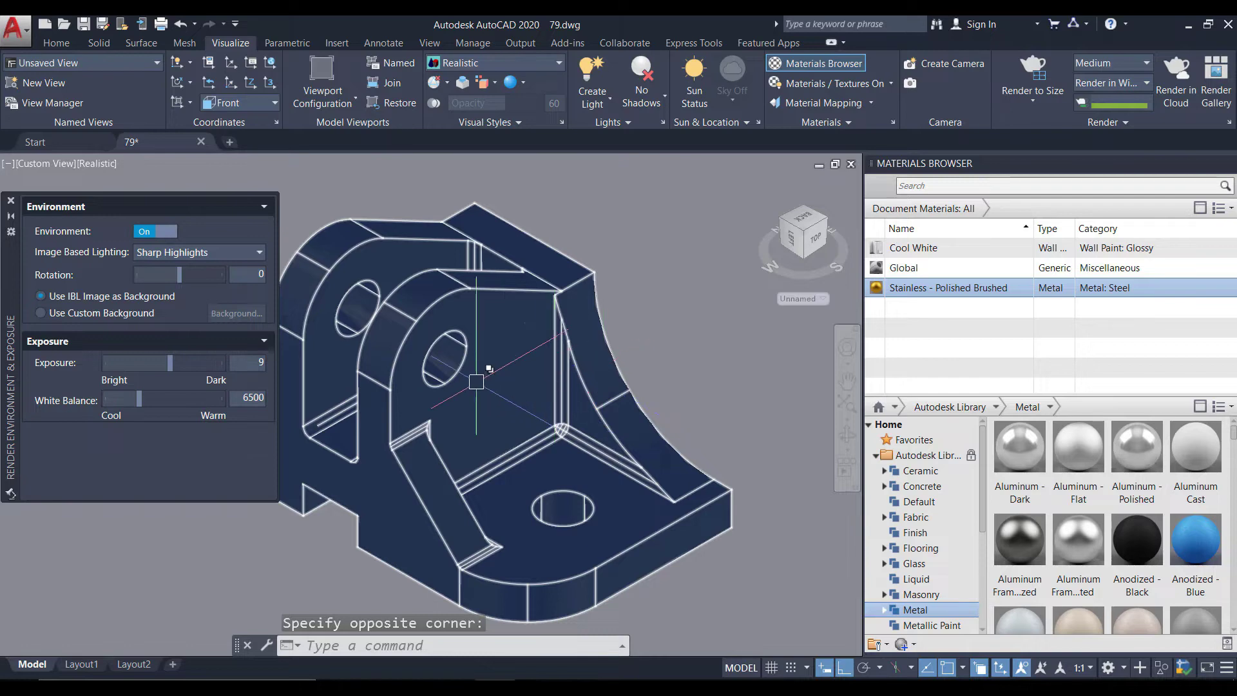
middle_click_drag(476, 382, 495, 366)
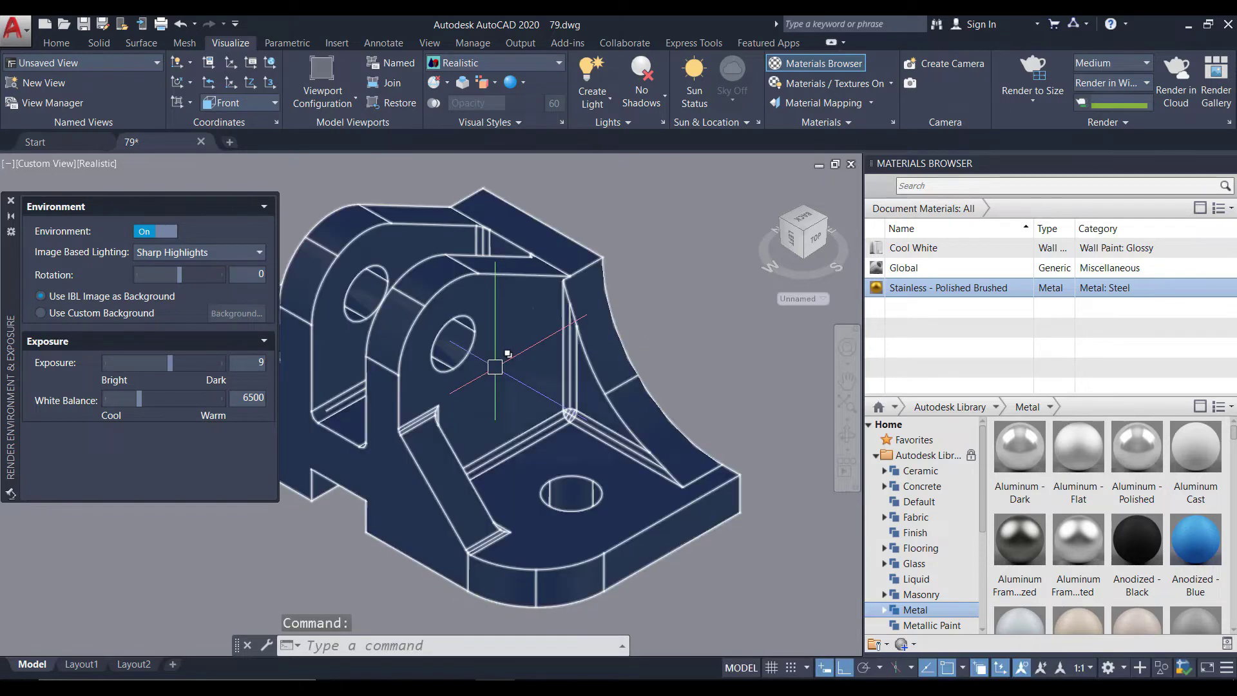
left_click(1035, 103)
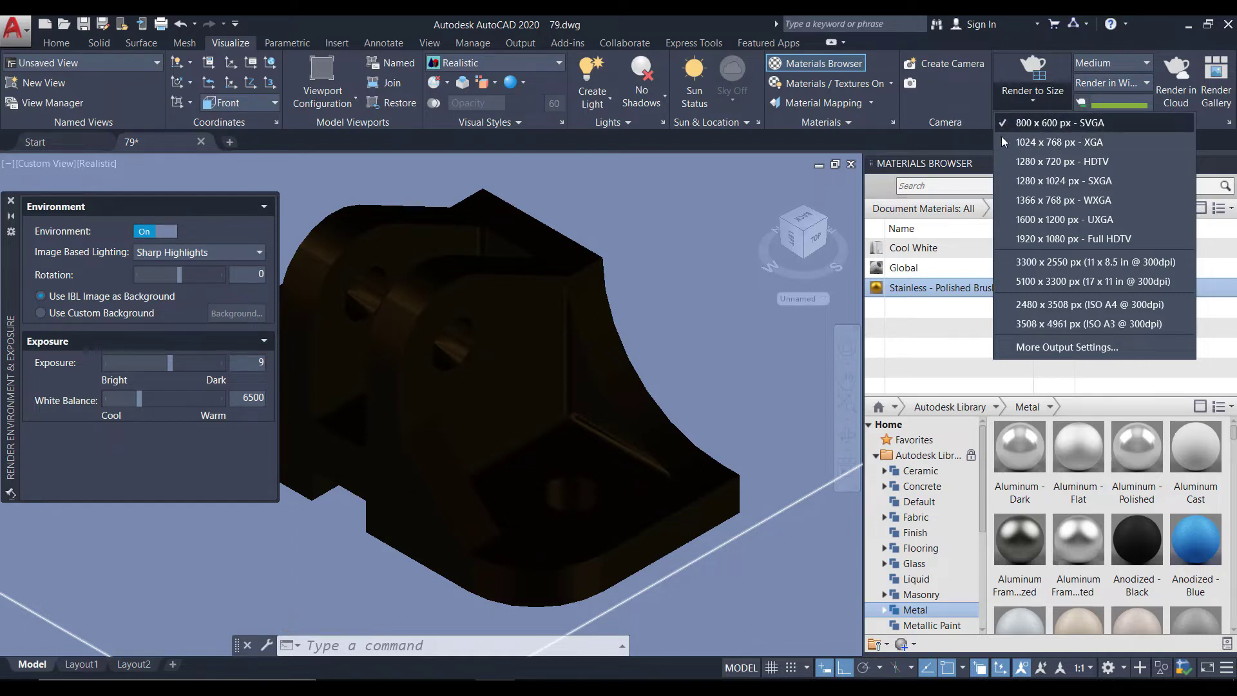
- Render the brass bracket at the unchanged size, inspect the result, then close it
left_click(979, 138)
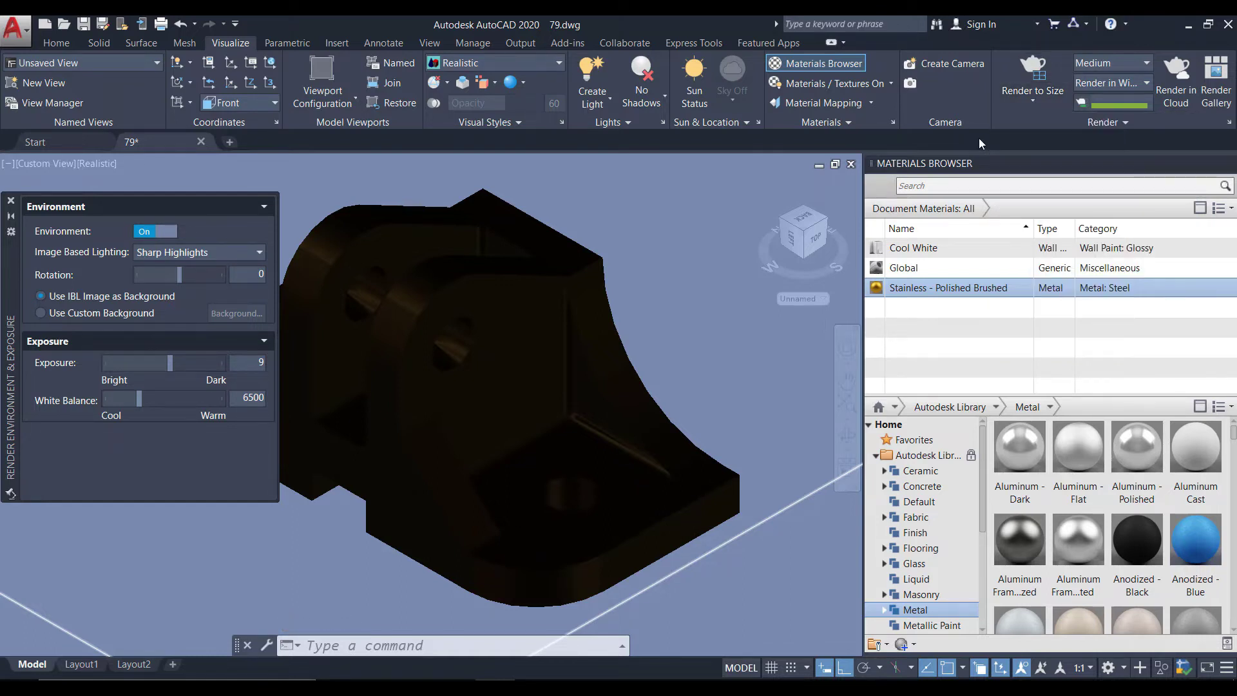
left_click(1120, 124)
left_click(1034, 71)
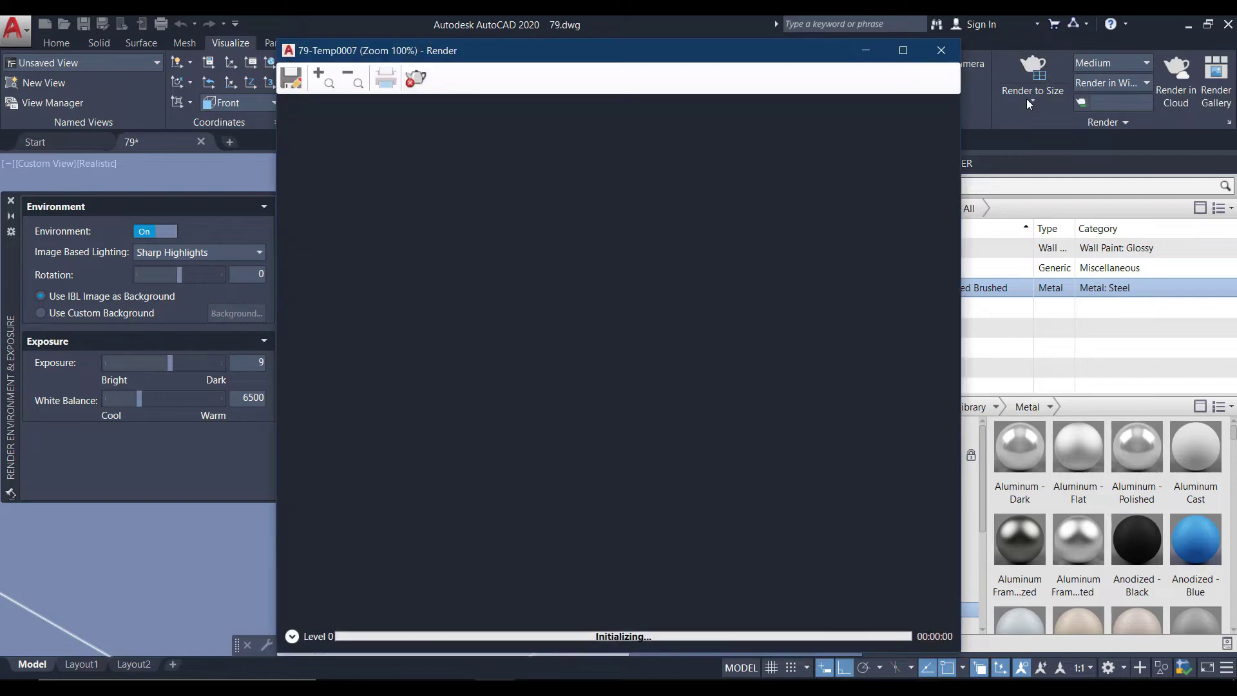
left_click_drag(658, 56, 638, 52)
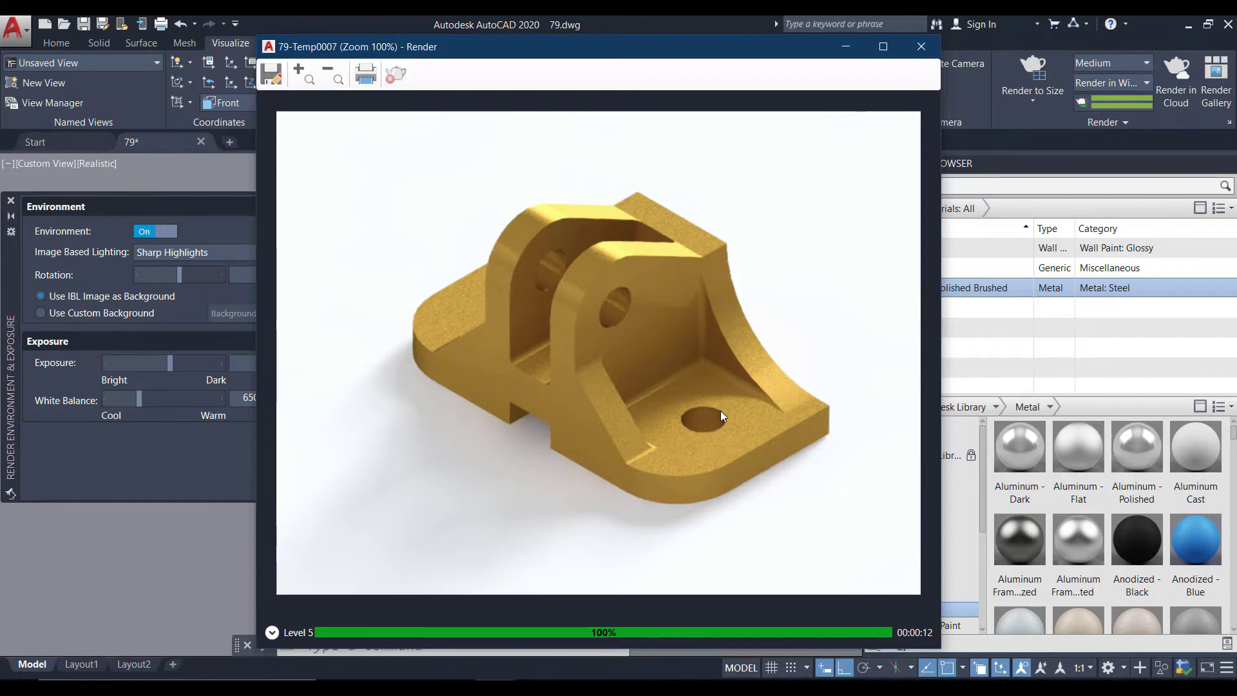
scroll(720, 411, "up", 1)
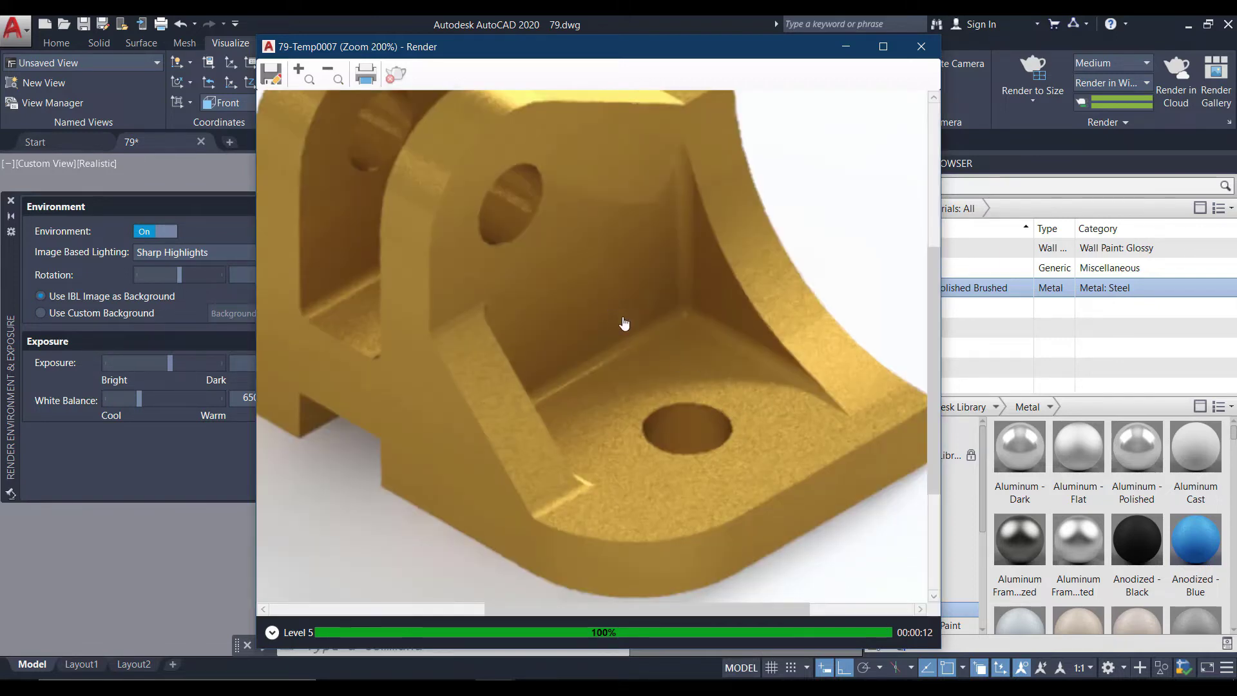
left_click_drag(624, 323, 668, 428)
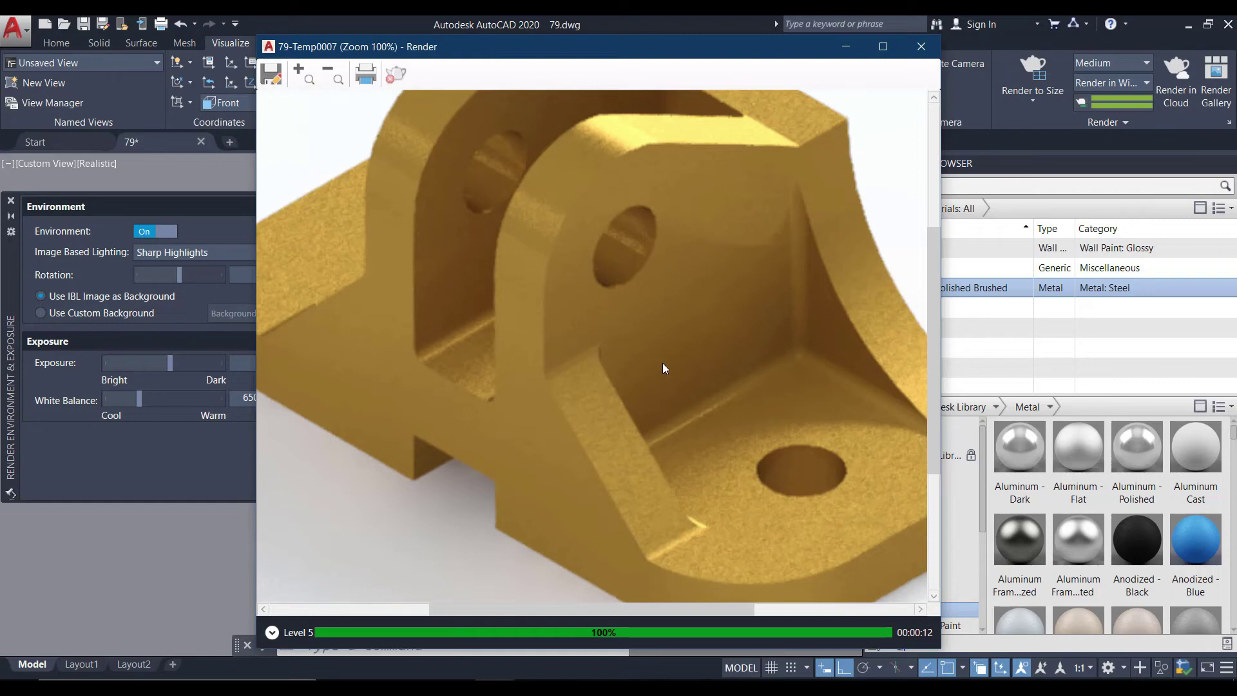
scroll(663, 362, "down", 1)
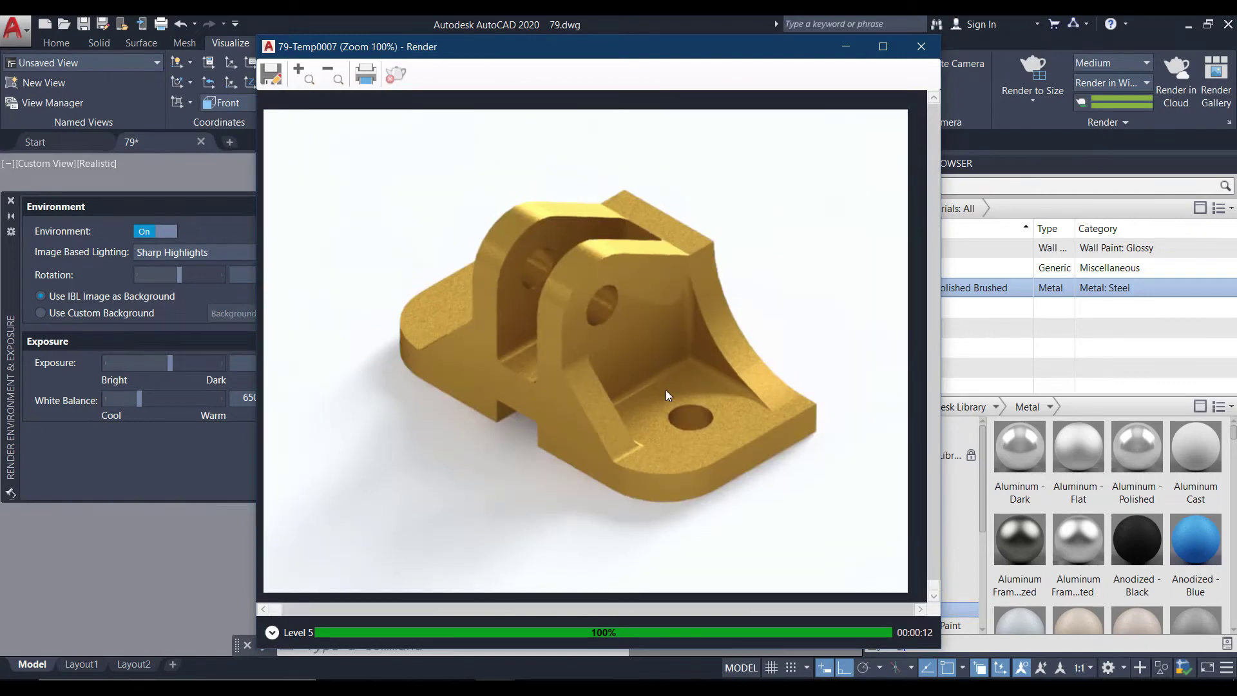
left_click(921, 48)
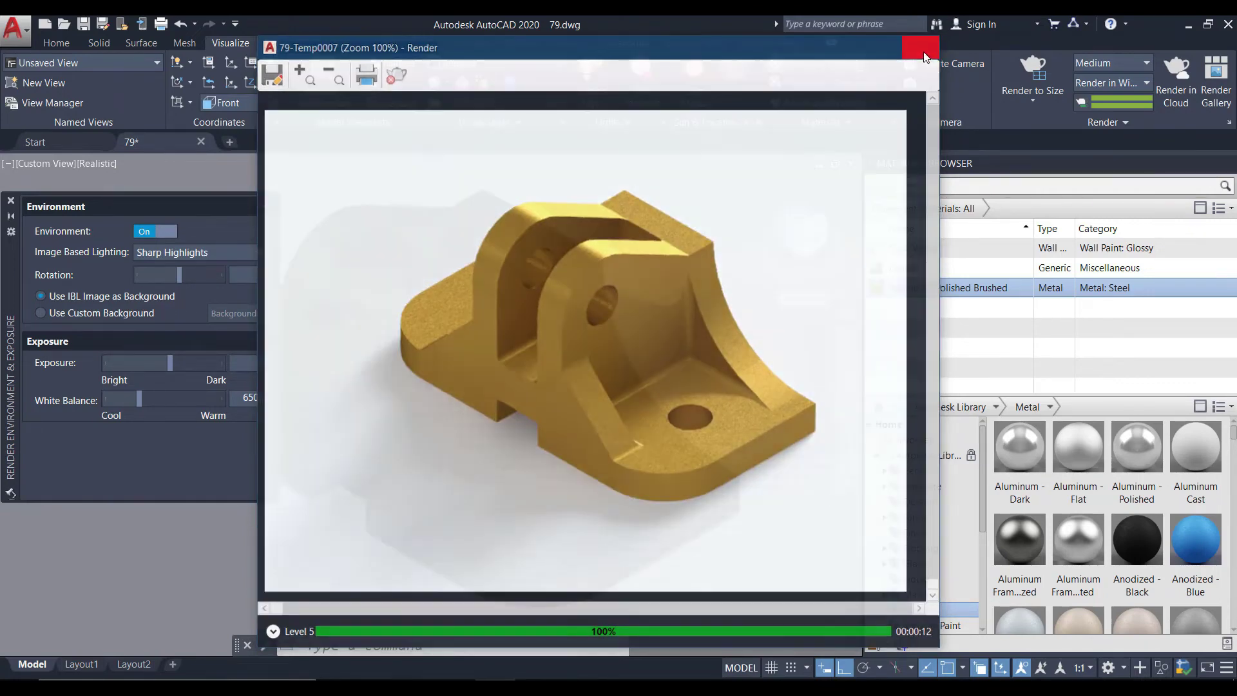
- Change the brass material's metal finish to Semi-polished
left_click(1227, 288)
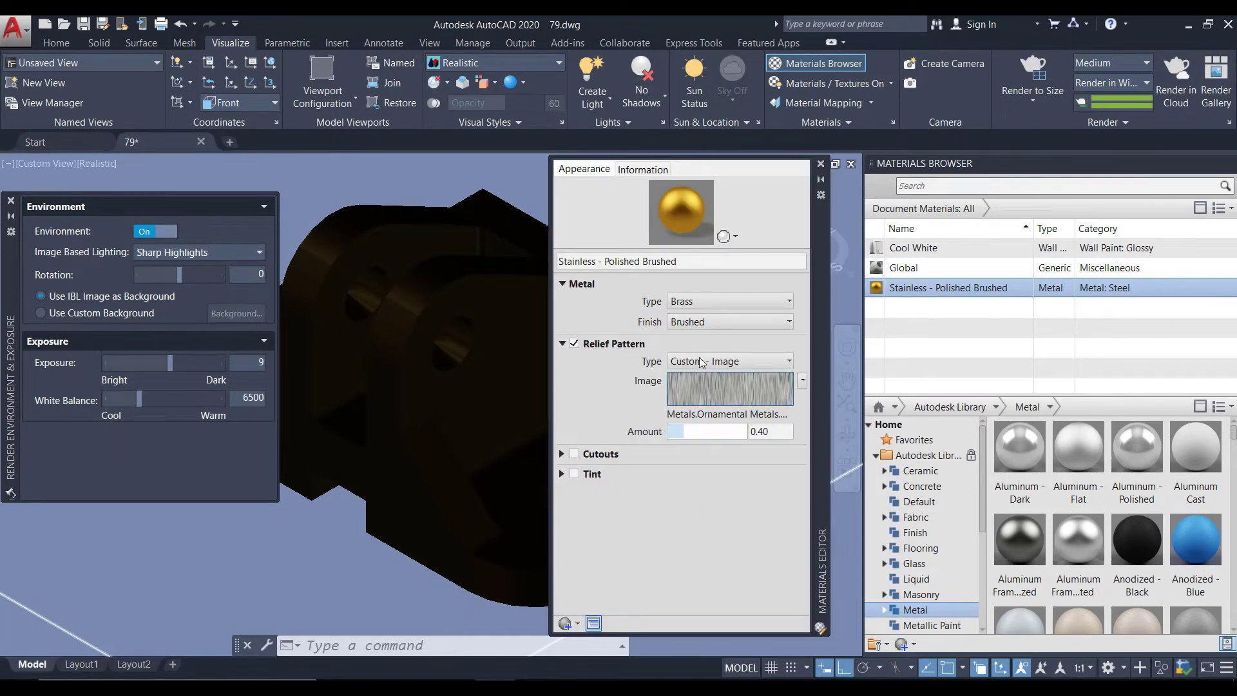
left_click(714, 321)
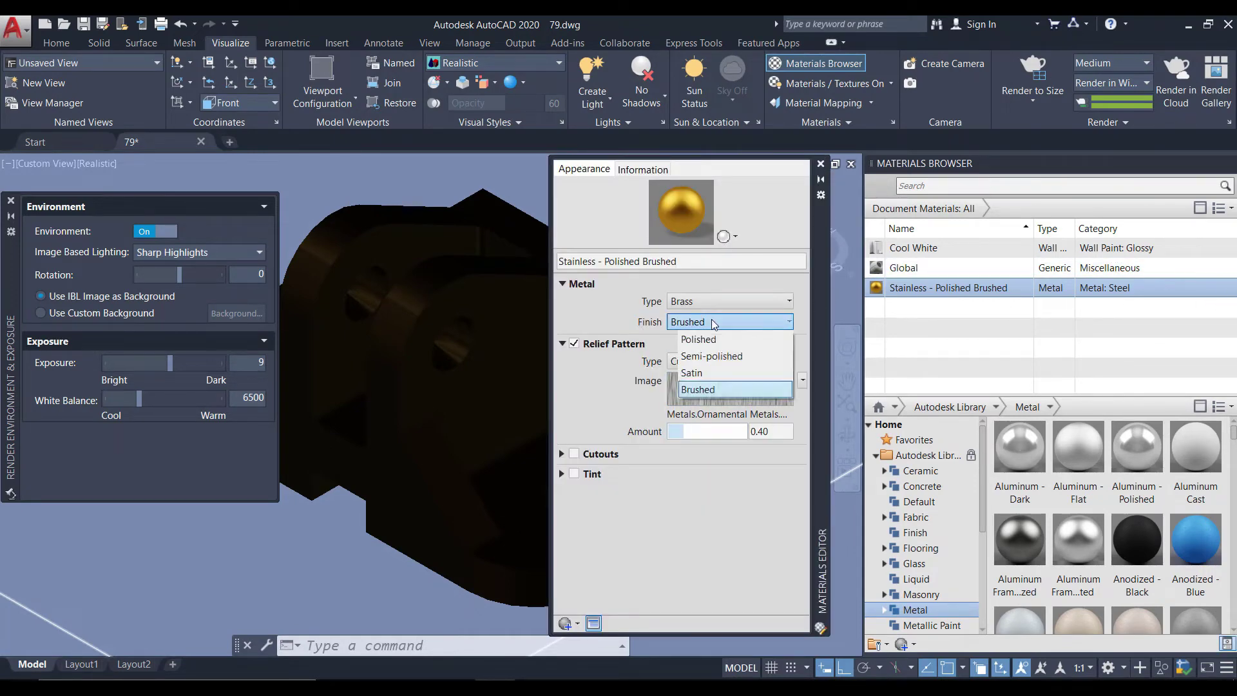
left_click(738, 358)
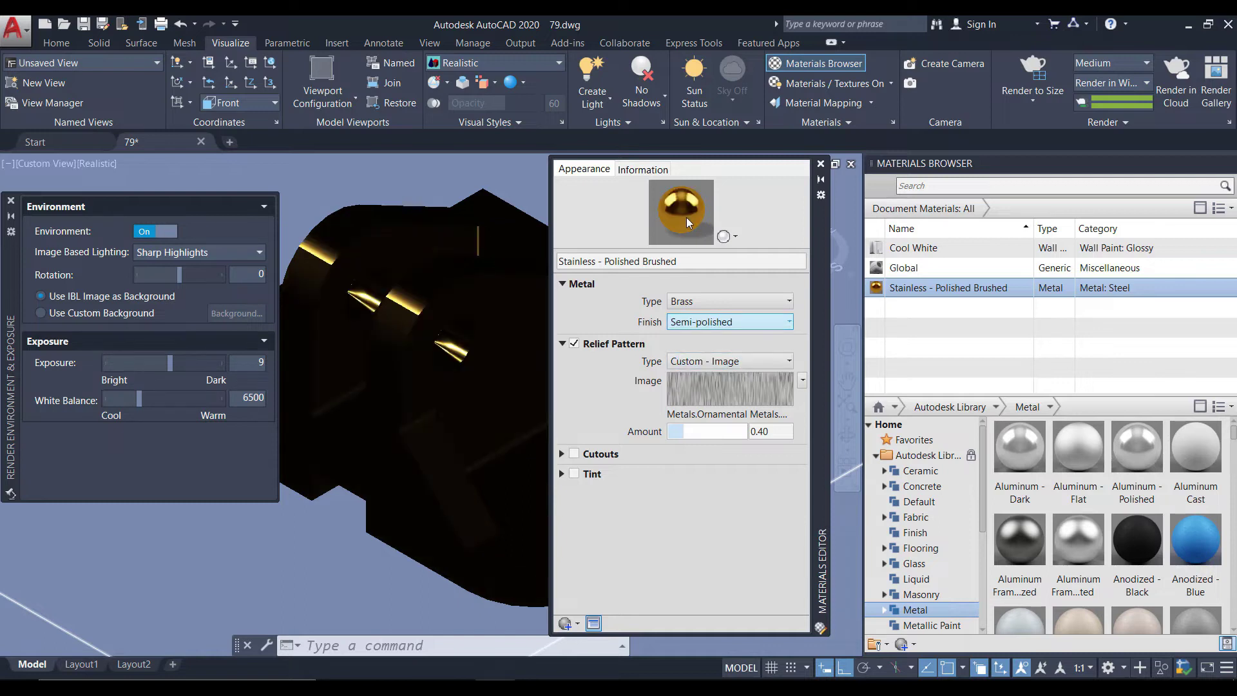
- Re-render the bracket with the Semi-polished finish and zoom in to inspect it
left_click(1031, 71)
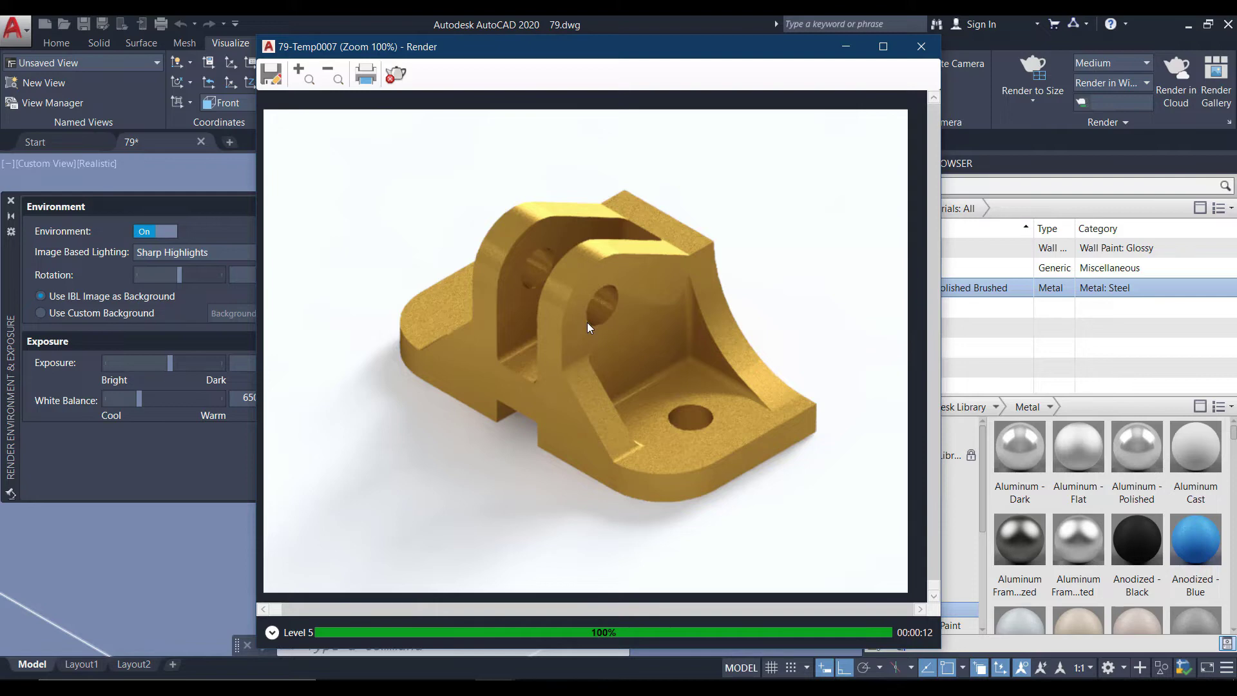
key("Return")
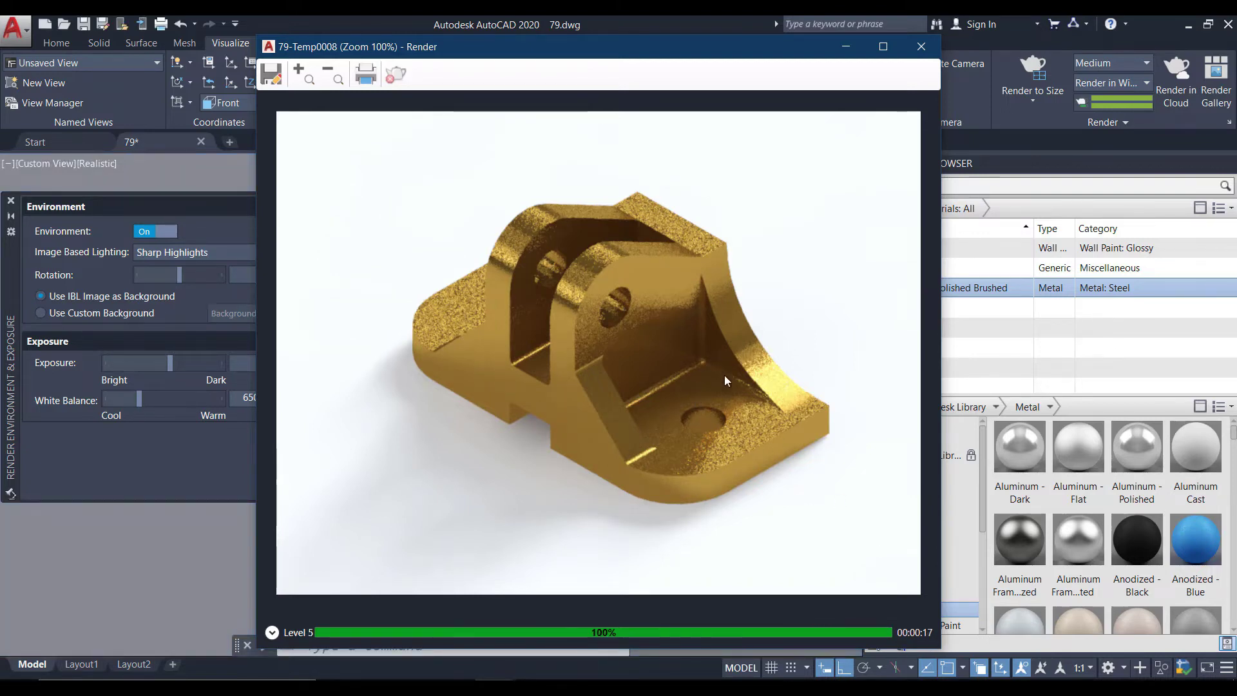
scroll(747, 434, "up", 1)
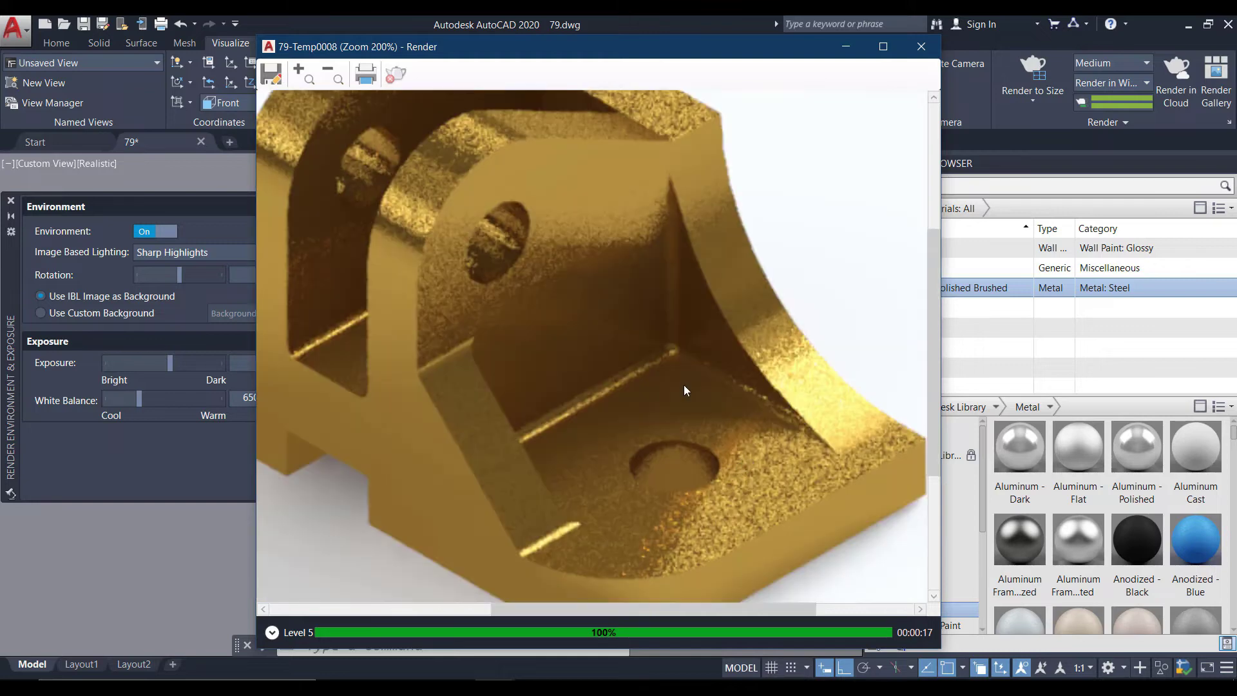
scroll(594, 298, "down", 1)
scroll(594, 303, "up", 1)
scroll(581, 284, "down", 1)
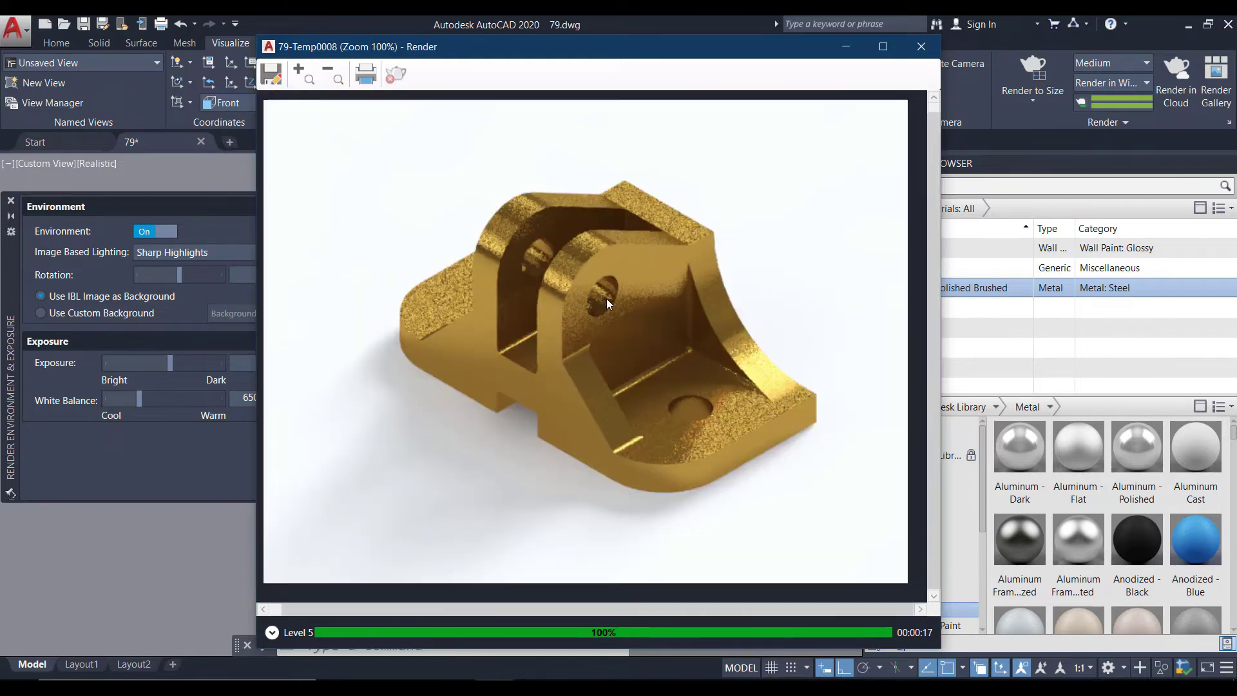
- Set the brass finish to Polished and render the bracket again
left_click(922, 46)
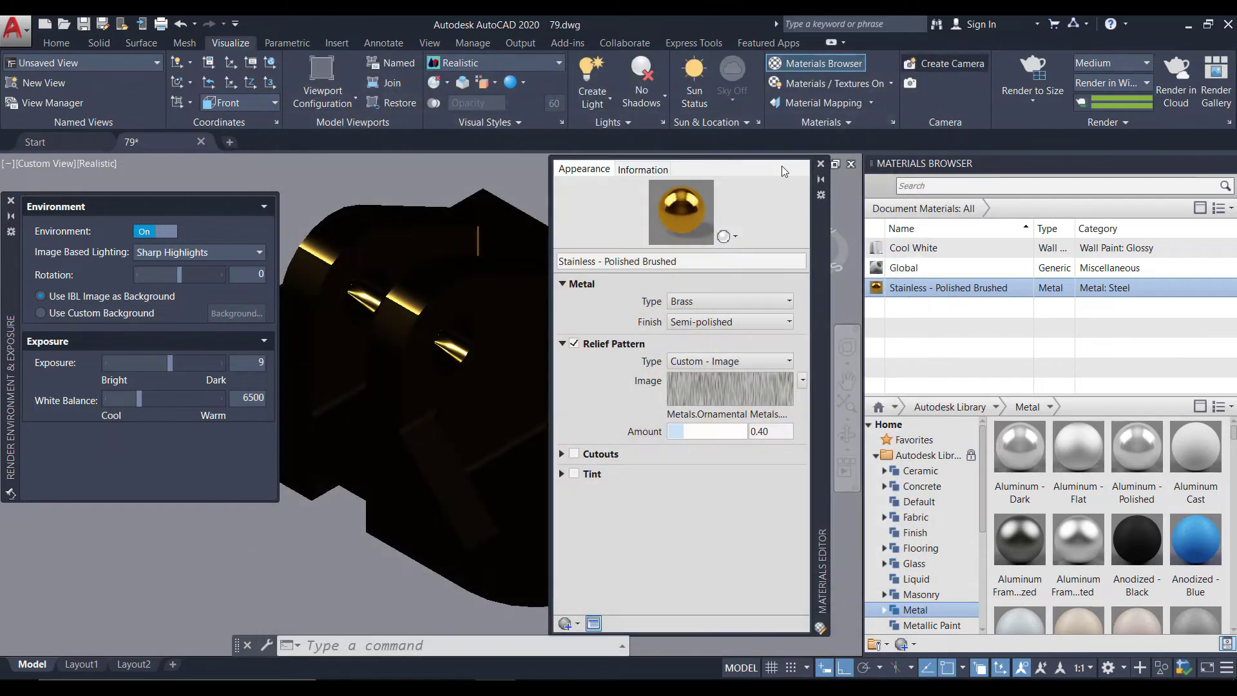
left_click(772, 321)
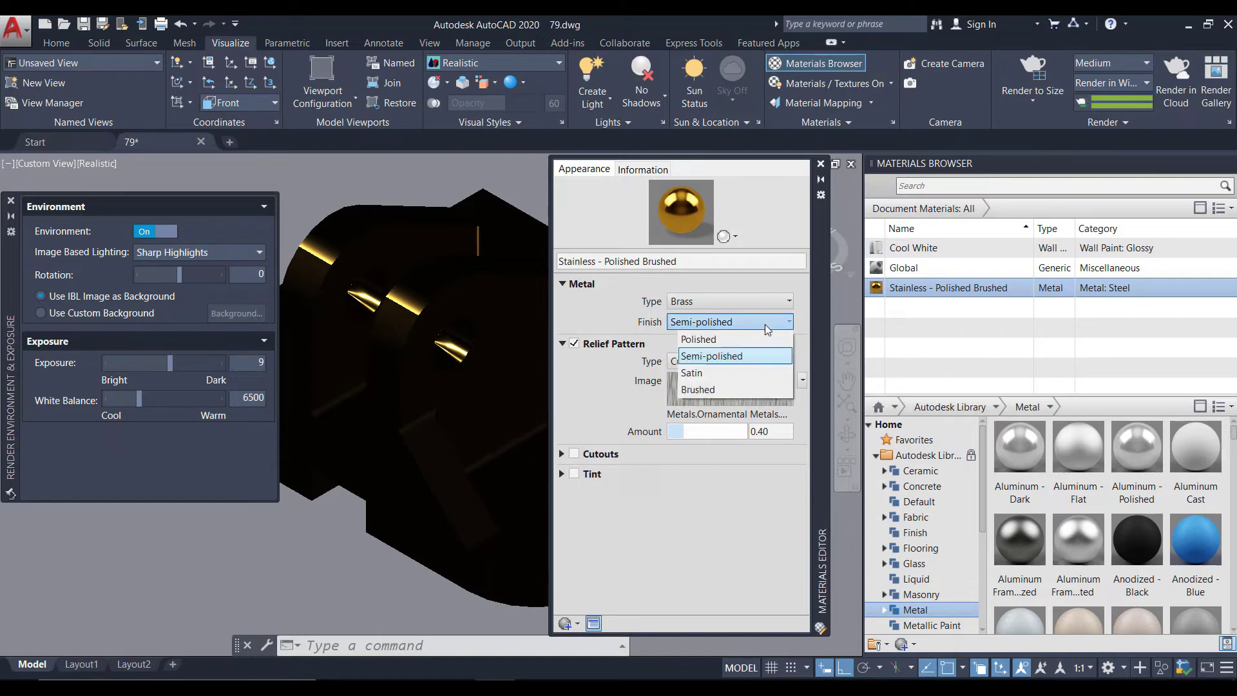
left_click(712, 336)
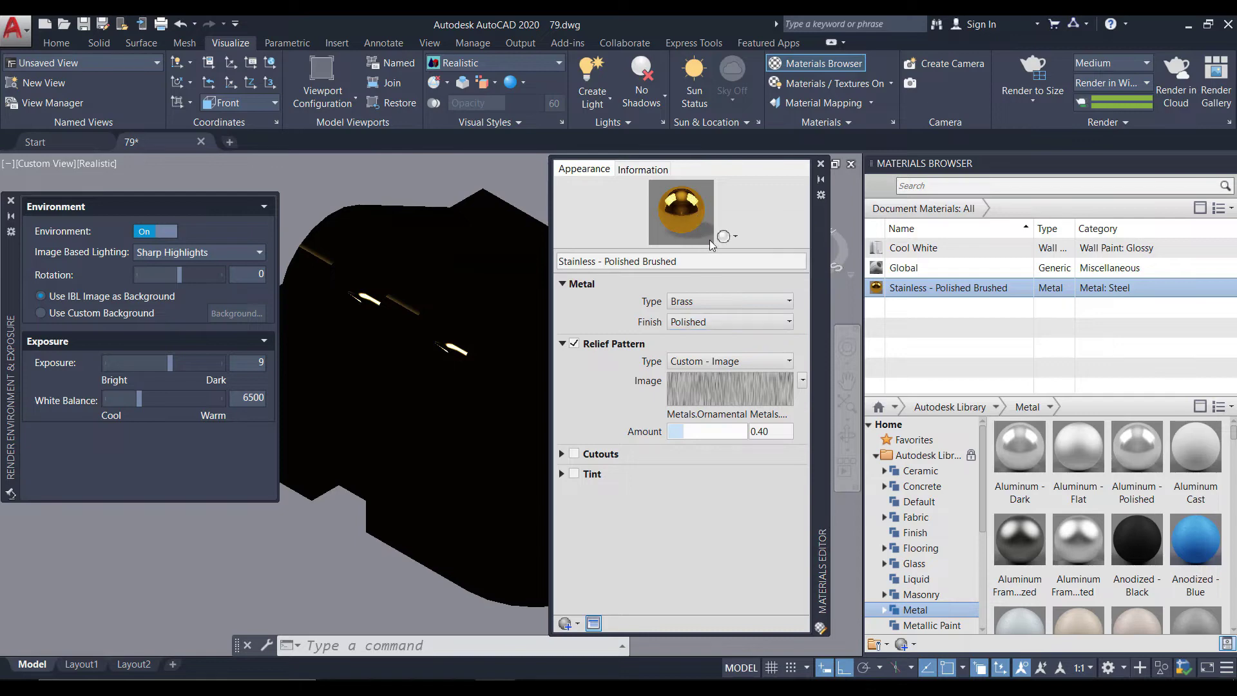
left_click(1033, 76)
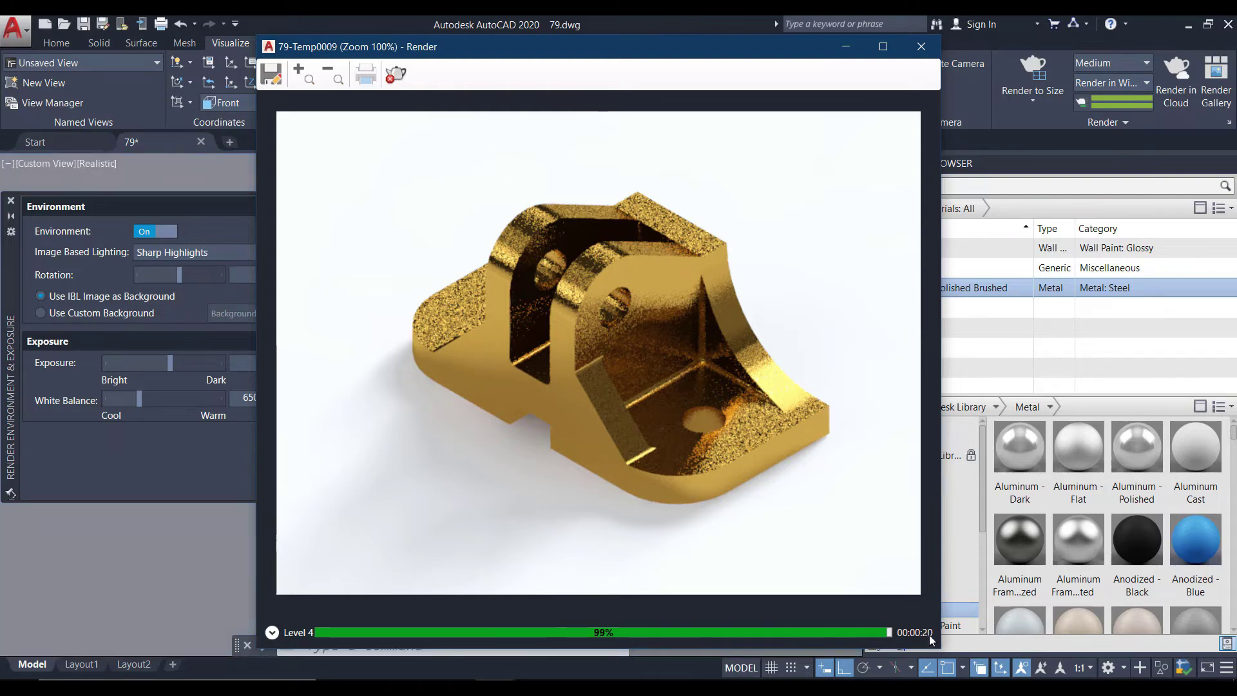
- Zoom in and out to inspect the polished render, then close it
scroll(698, 341, "up", 2)
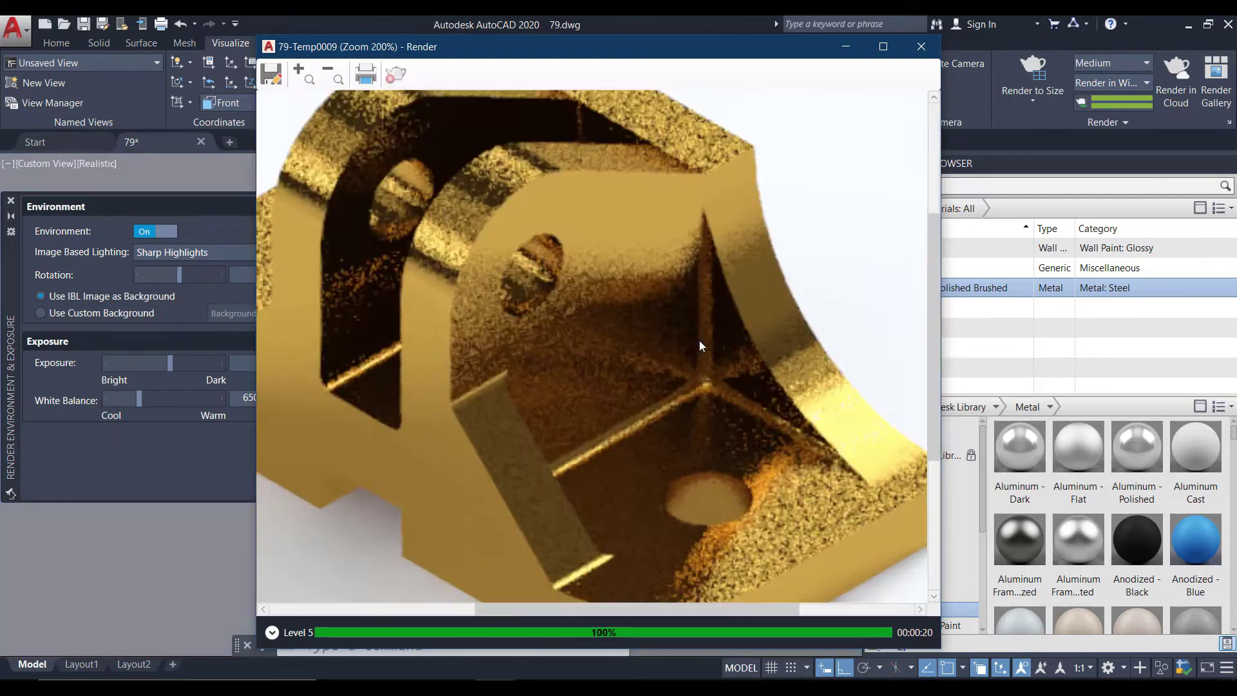
scroll(671, 335, "down", 1)
scroll(695, 357, "down", 1)
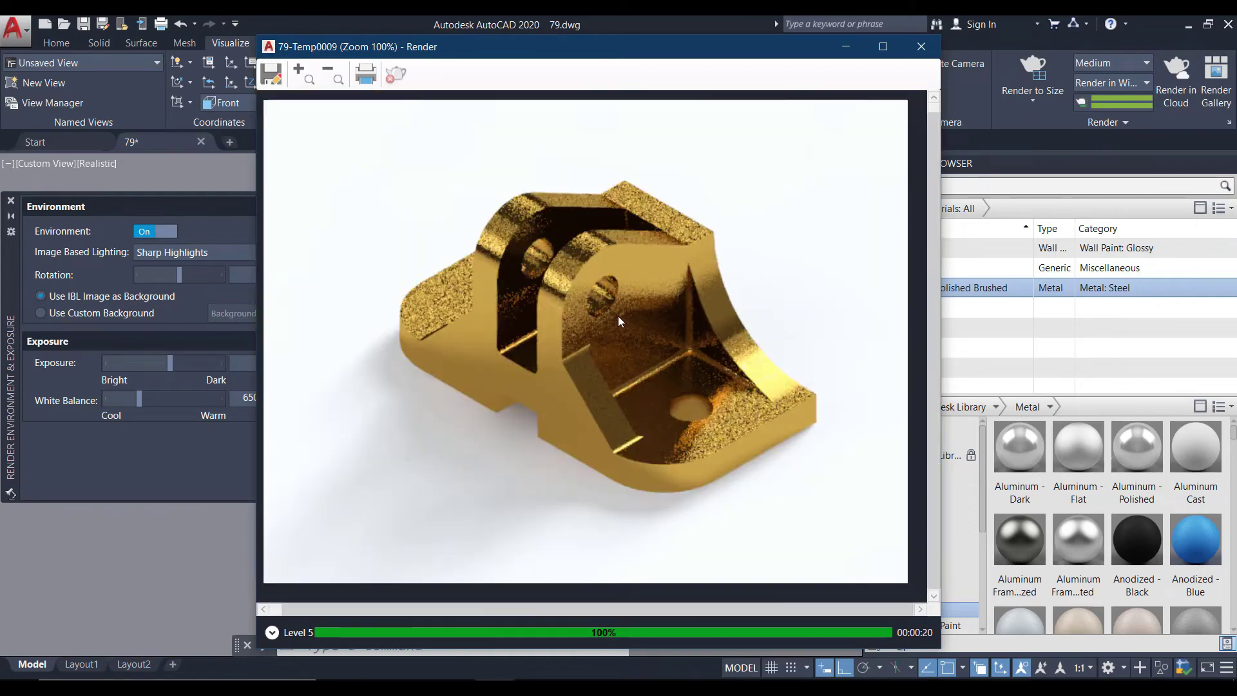
scroll(620, 319, "up", 1)
scroll(632, 304, "down", 1)
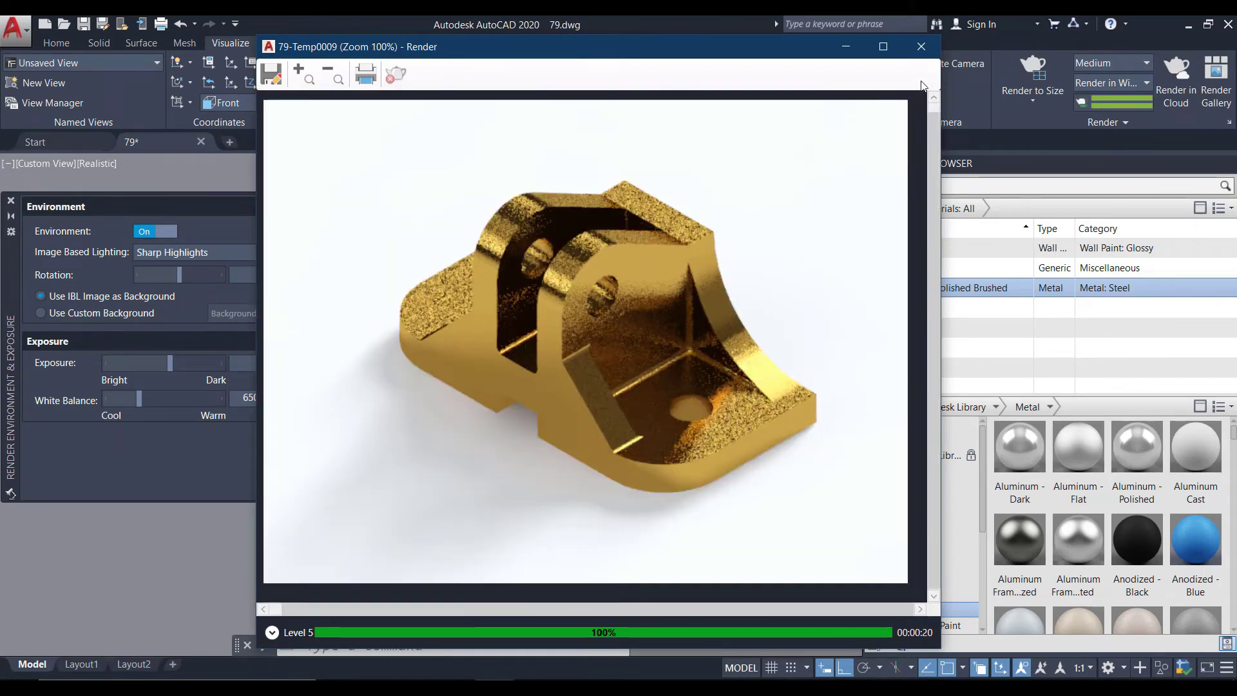
left_click(921, 46)
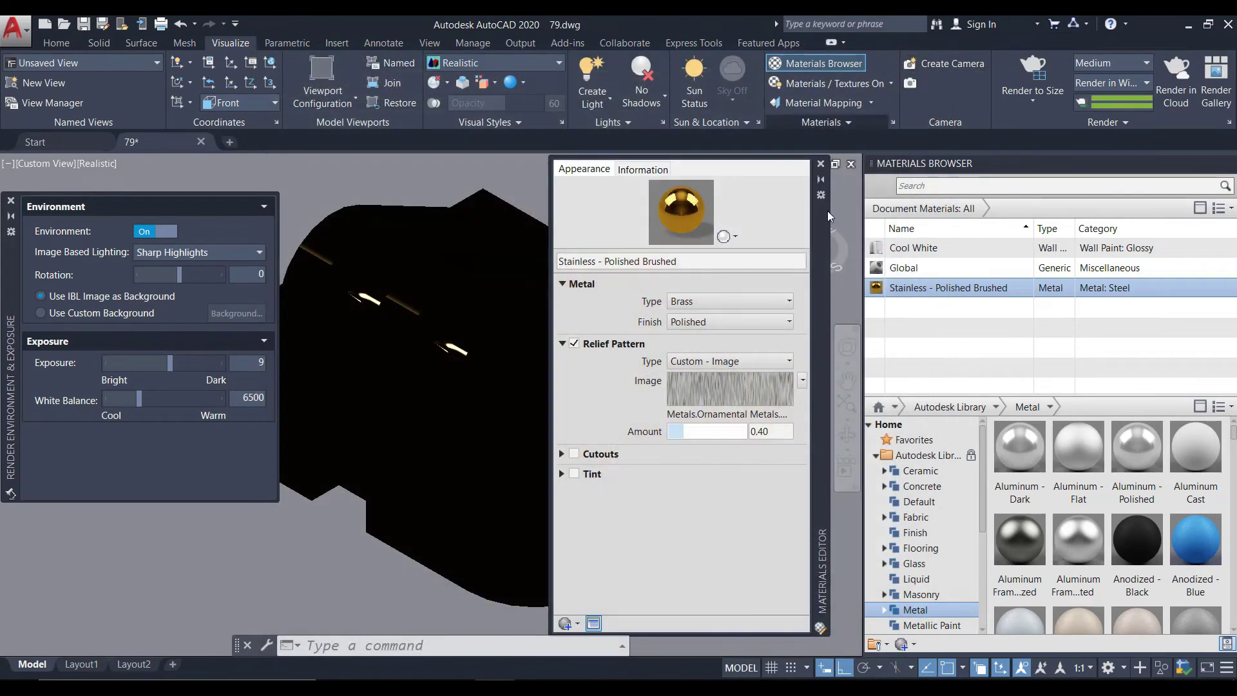
- Turn off the relief texture, keep the Polished finish, and render the bracket
left_click(574, 343)
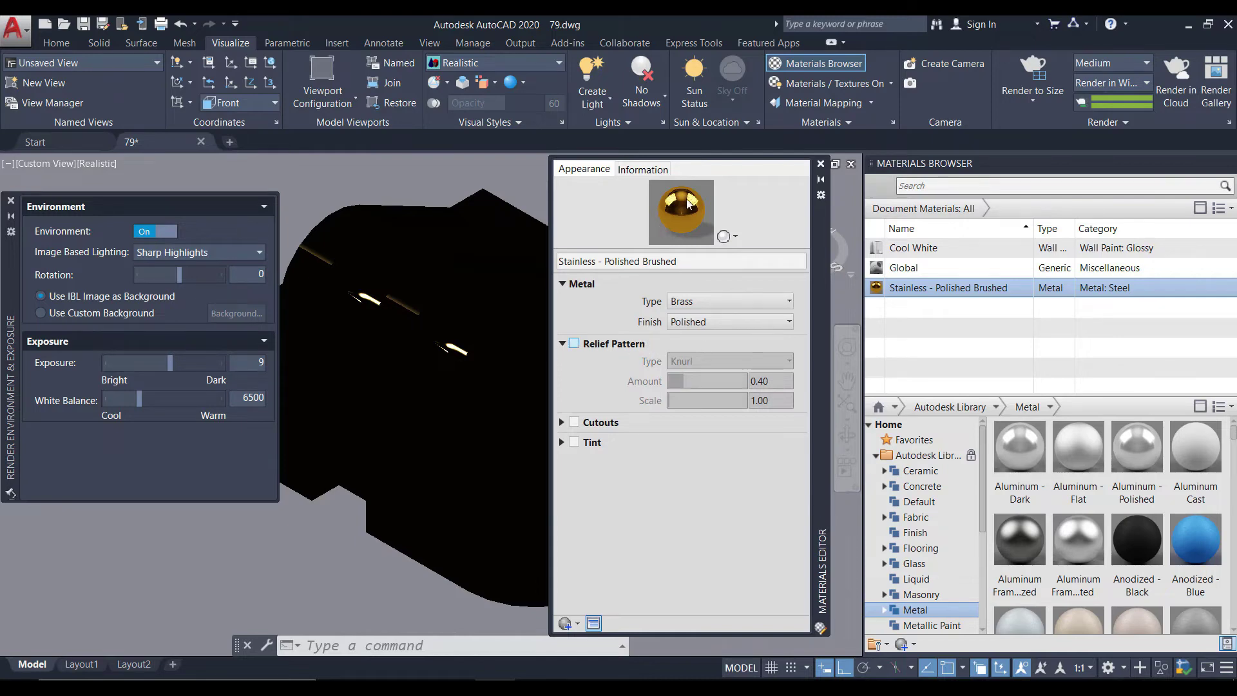
left_click(725, 320)
left_click(722, 338)
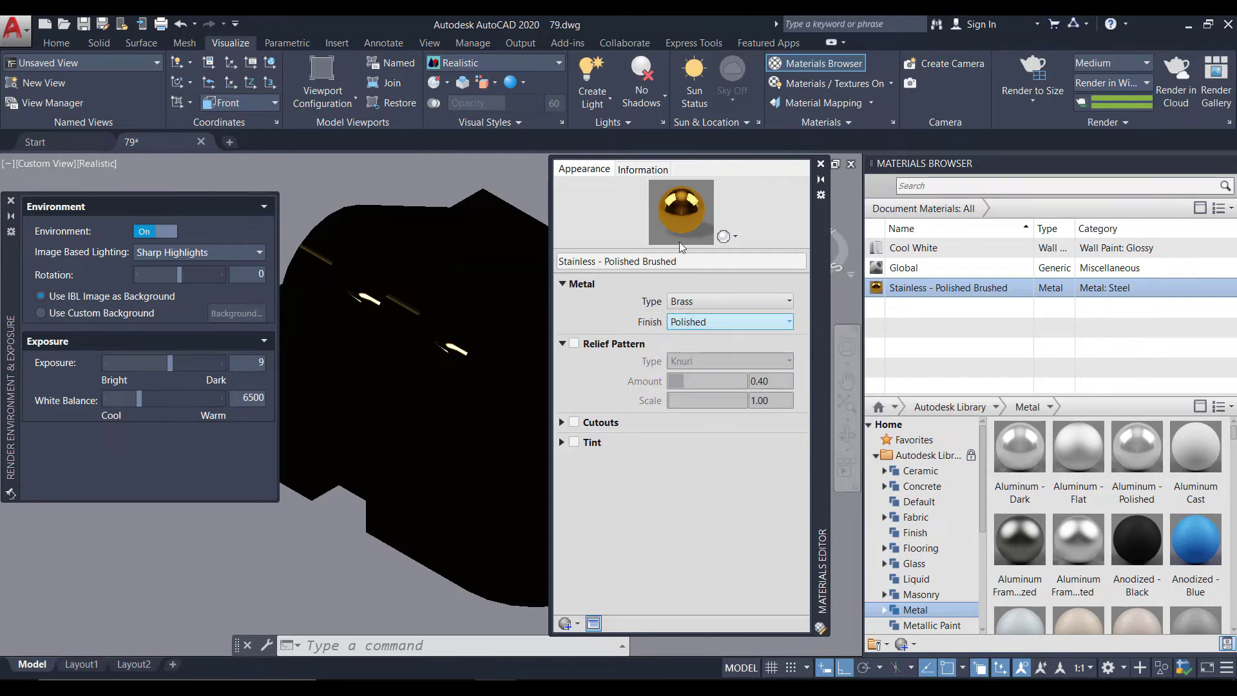
left_click(1028, 69)
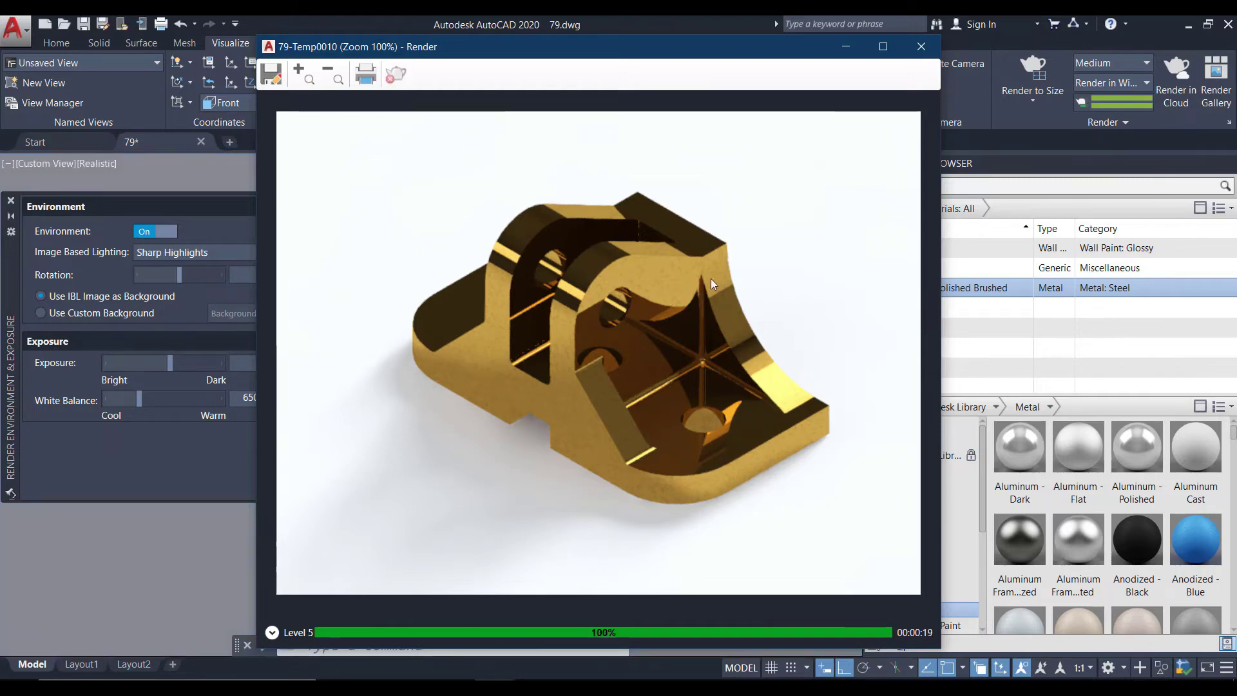
- Maximize the render window and expand its history of earlier renders
left_click(884, 46)
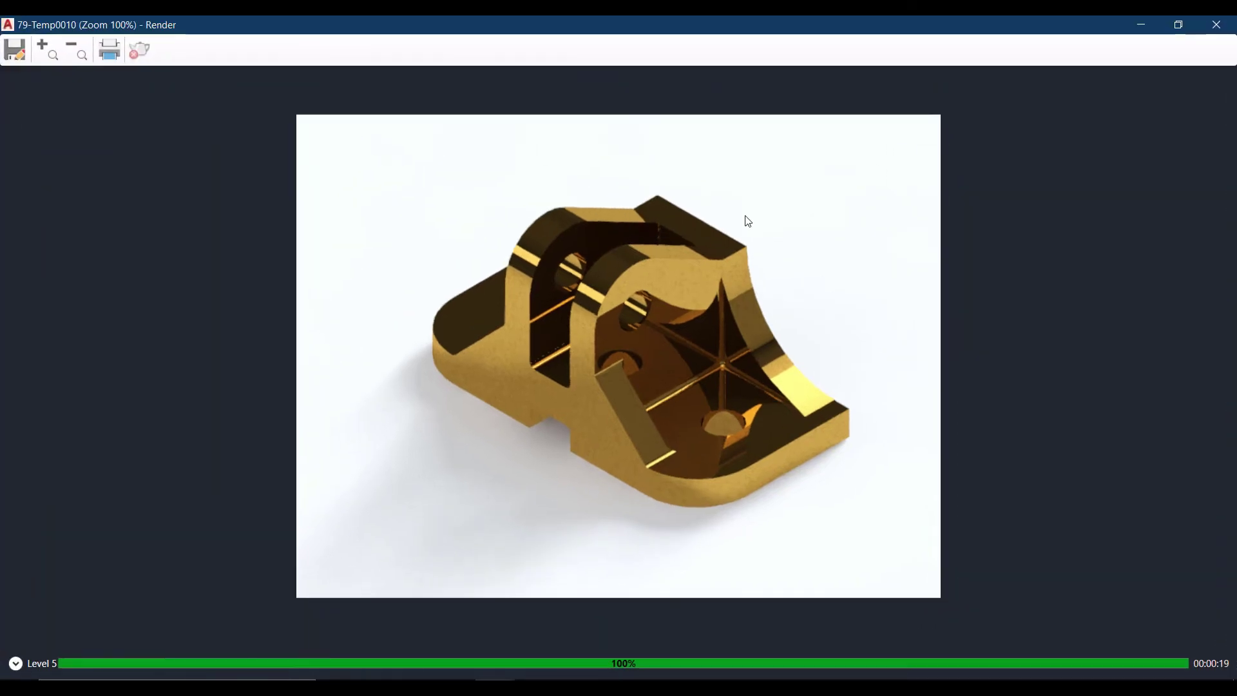
left_click(15, 664)
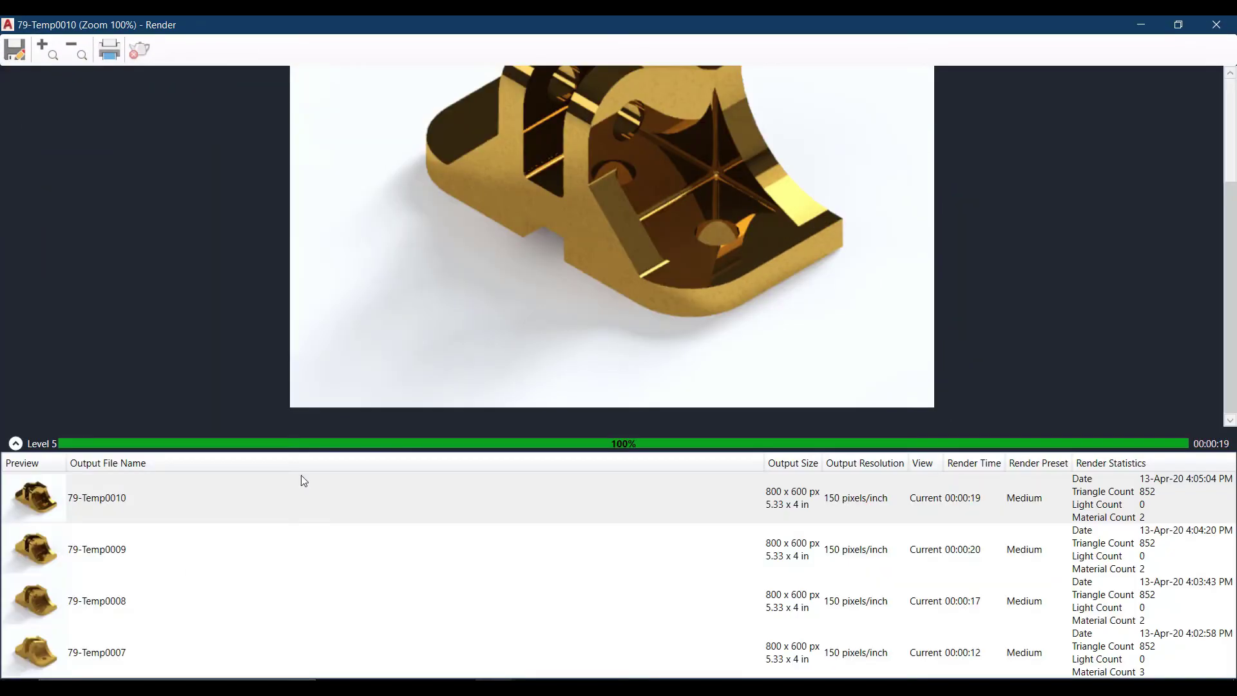
scroll(678, 173, "up", 3)
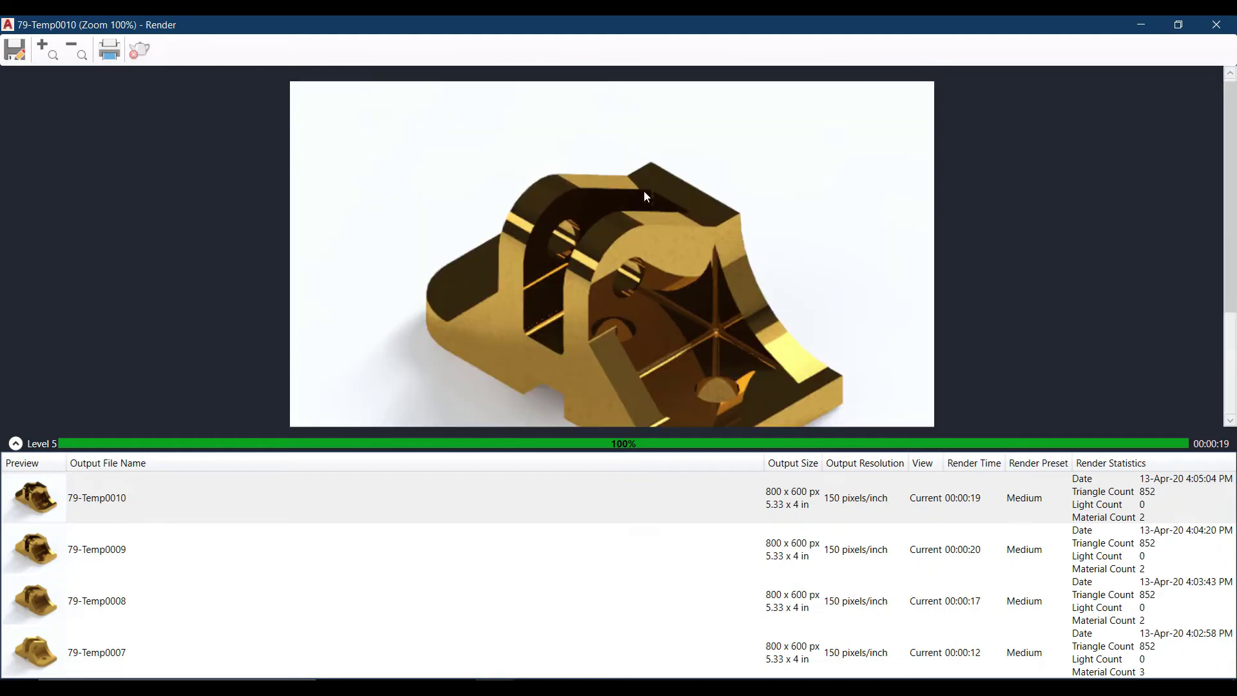
left_click(1235, 345)
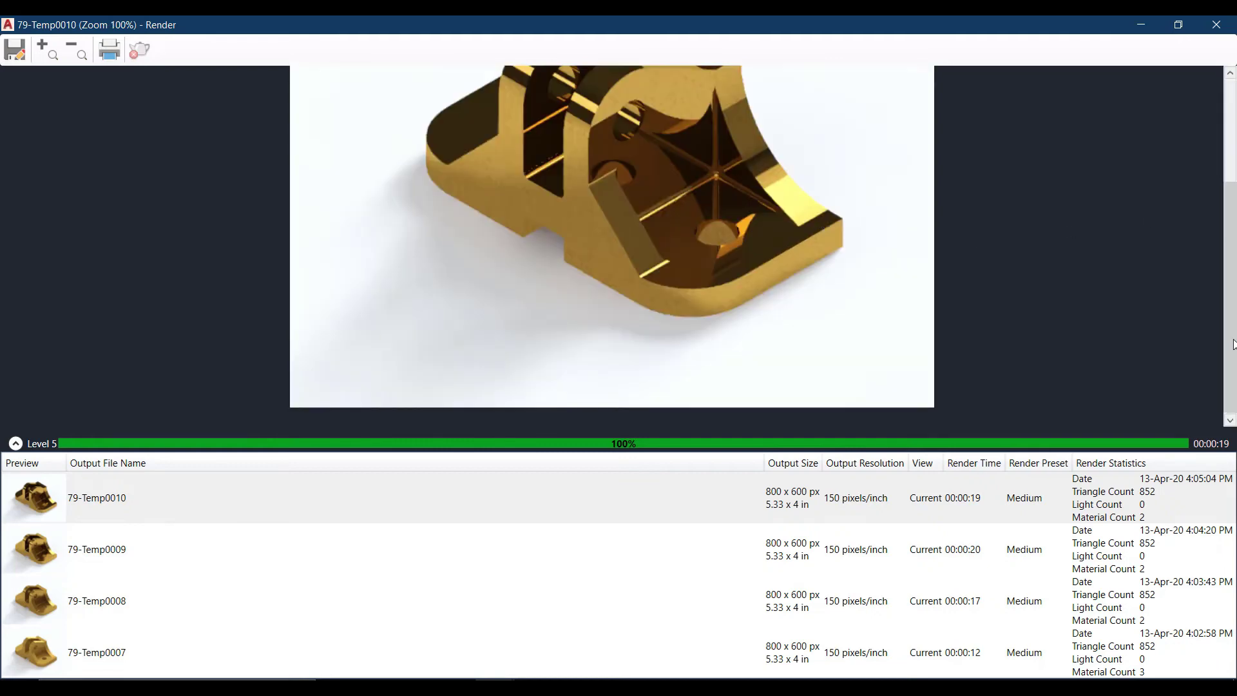
scroll(694, 196, "down", 1)
scroll(616, 218, "up", 1)
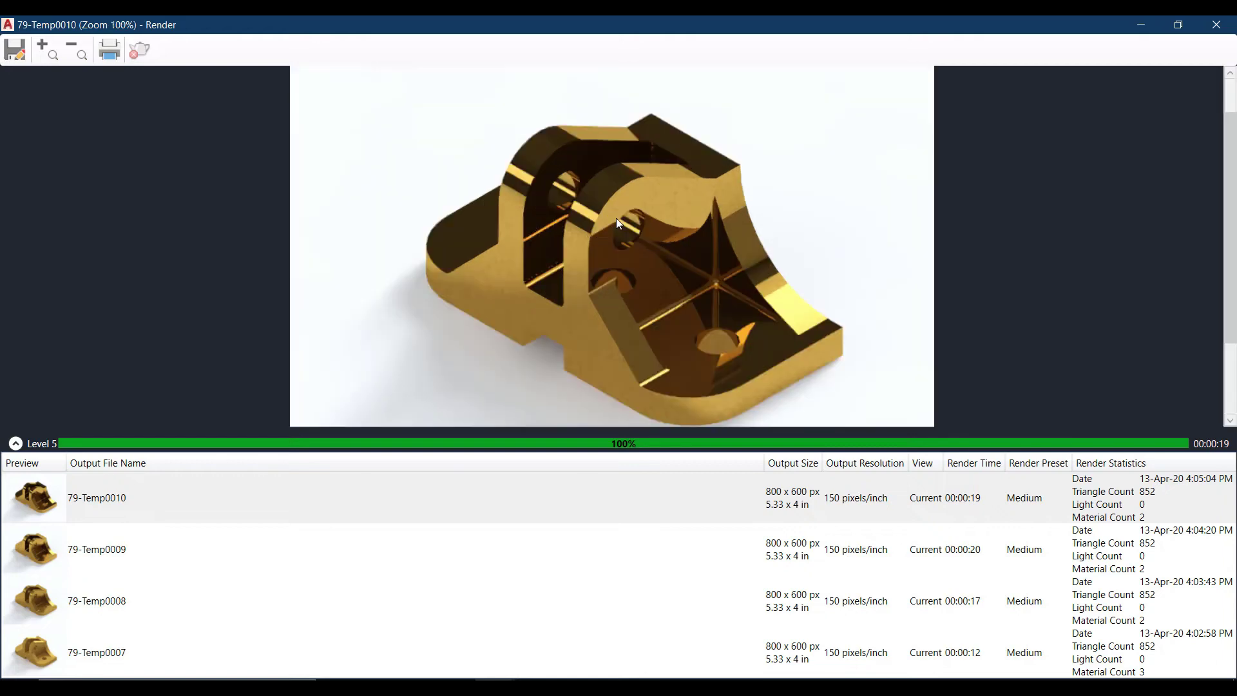
- Compare against renders 79-Temp0009, 0008 and 0007, then show the brass metal type list
left_click(89, 561)
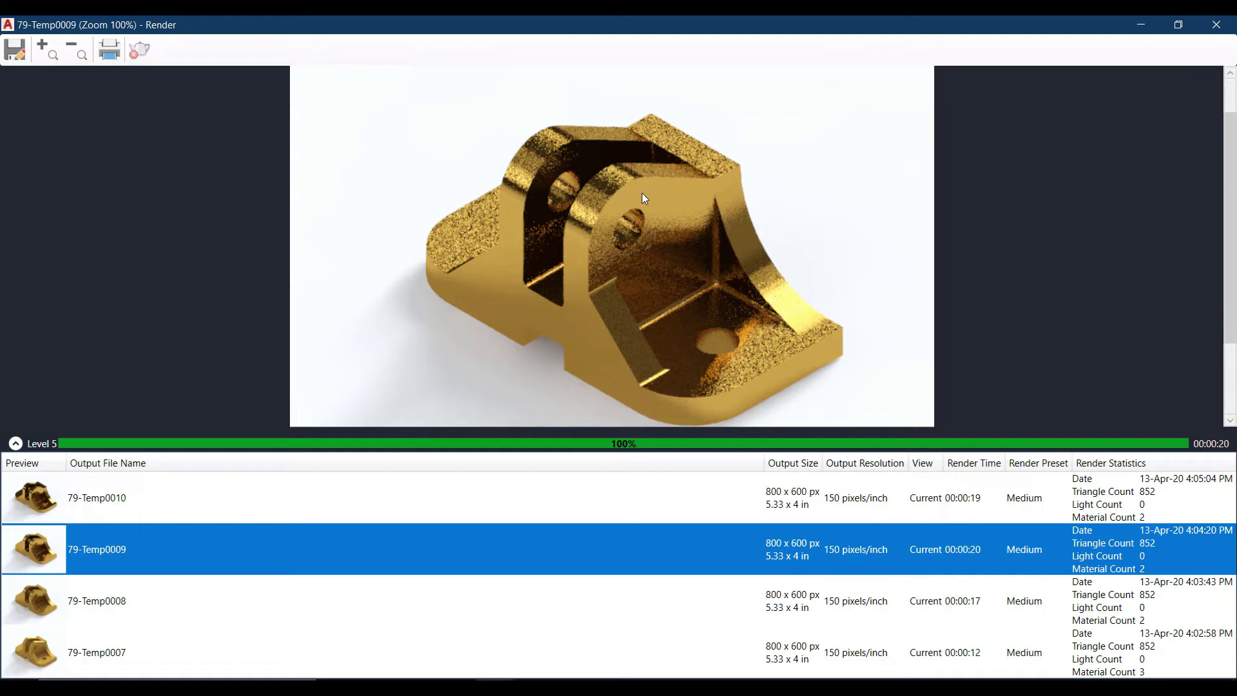
left_click(101, 592)
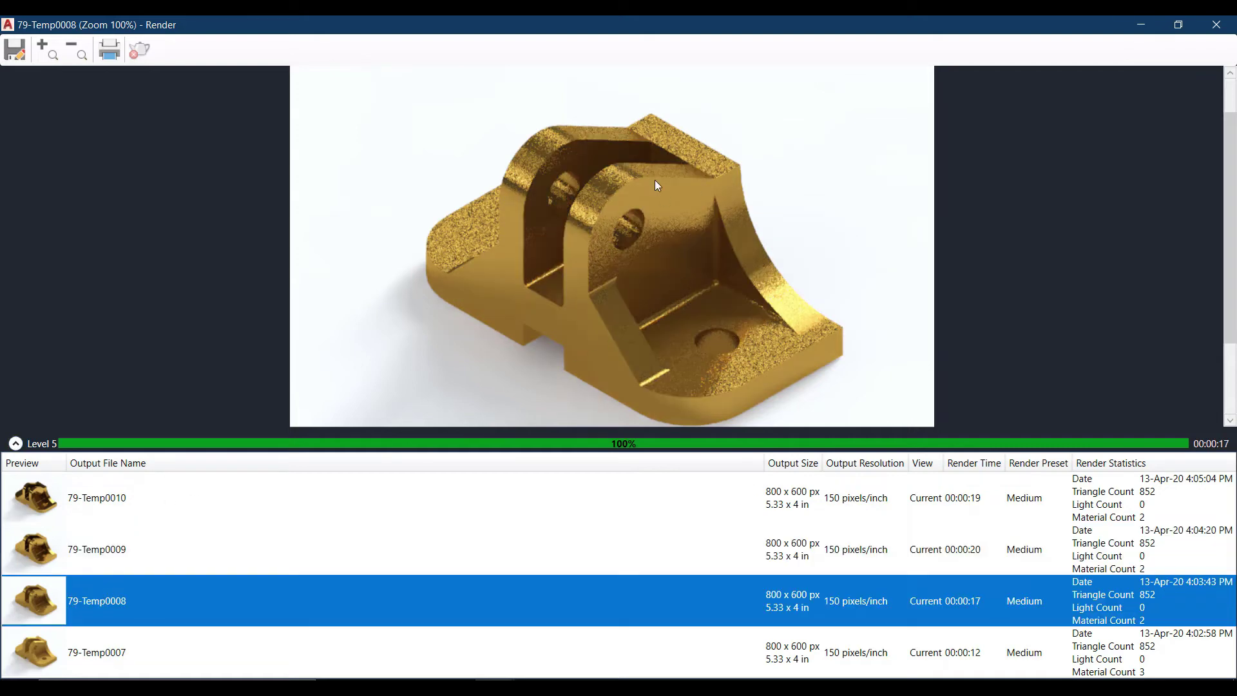
left_click(104, 660)
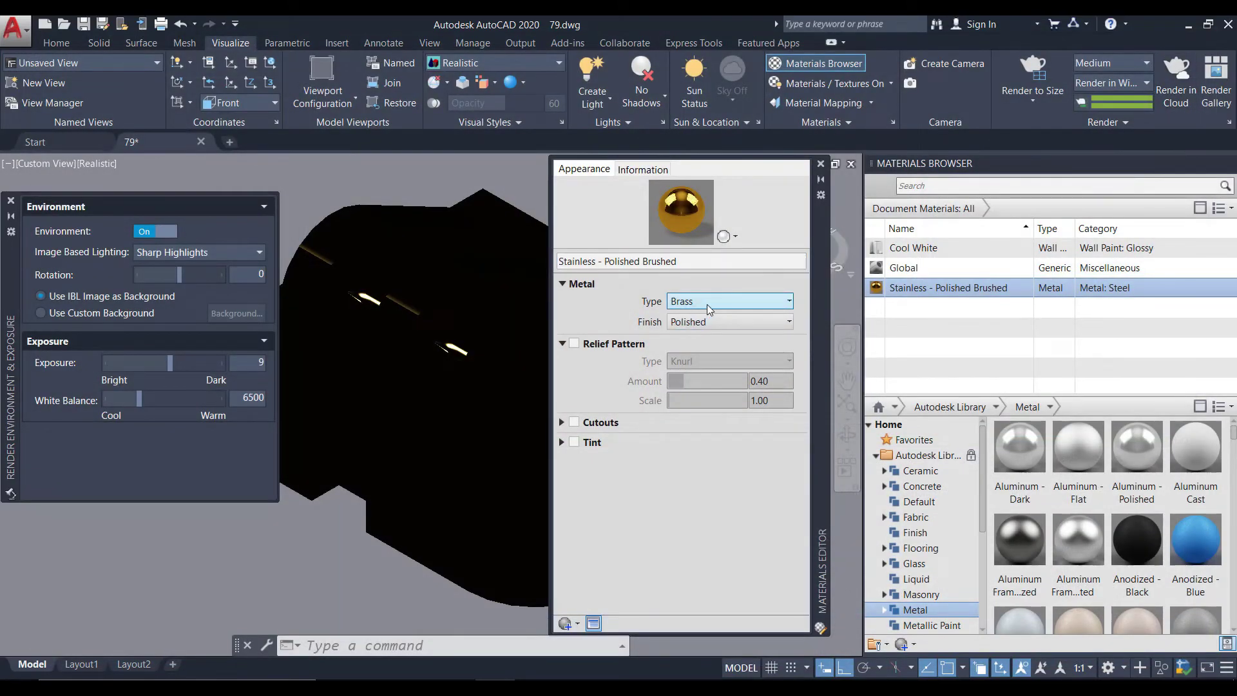
left_click(706, 304)
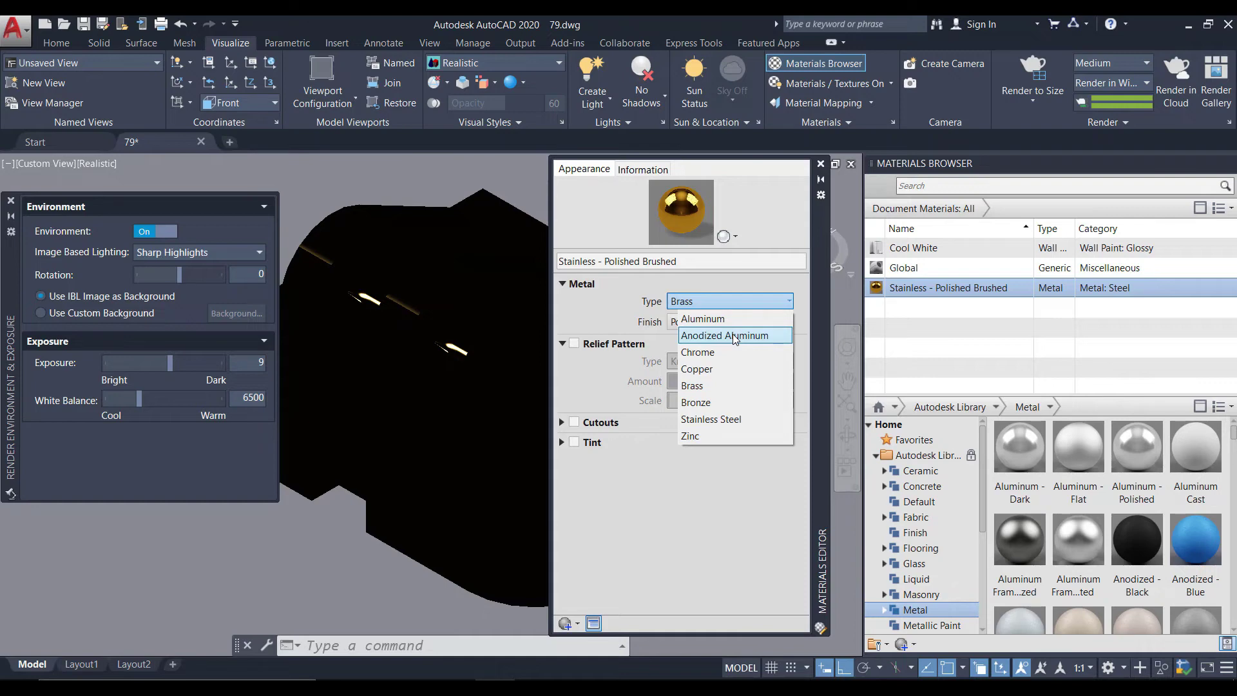
- Keep Brass as the metal type, enable Relief Pattern, and expand the Tint settings
left_click(605, 369)
left_click(574, 343)
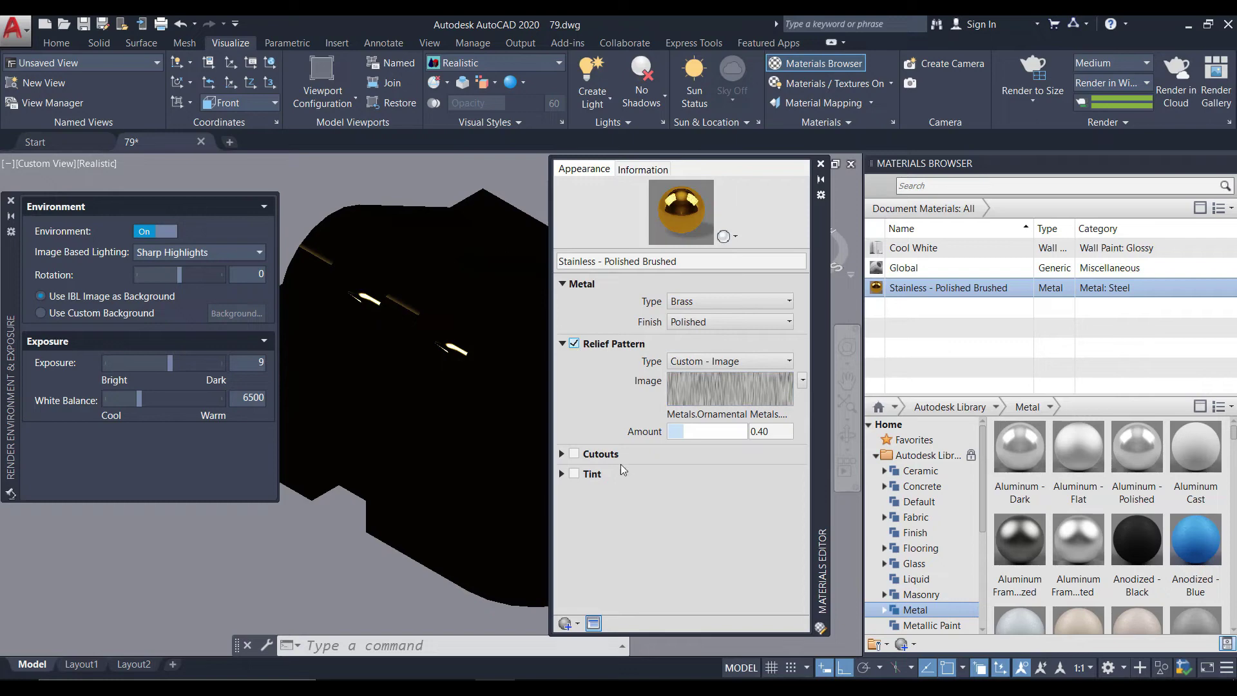
left_click(561, 454)
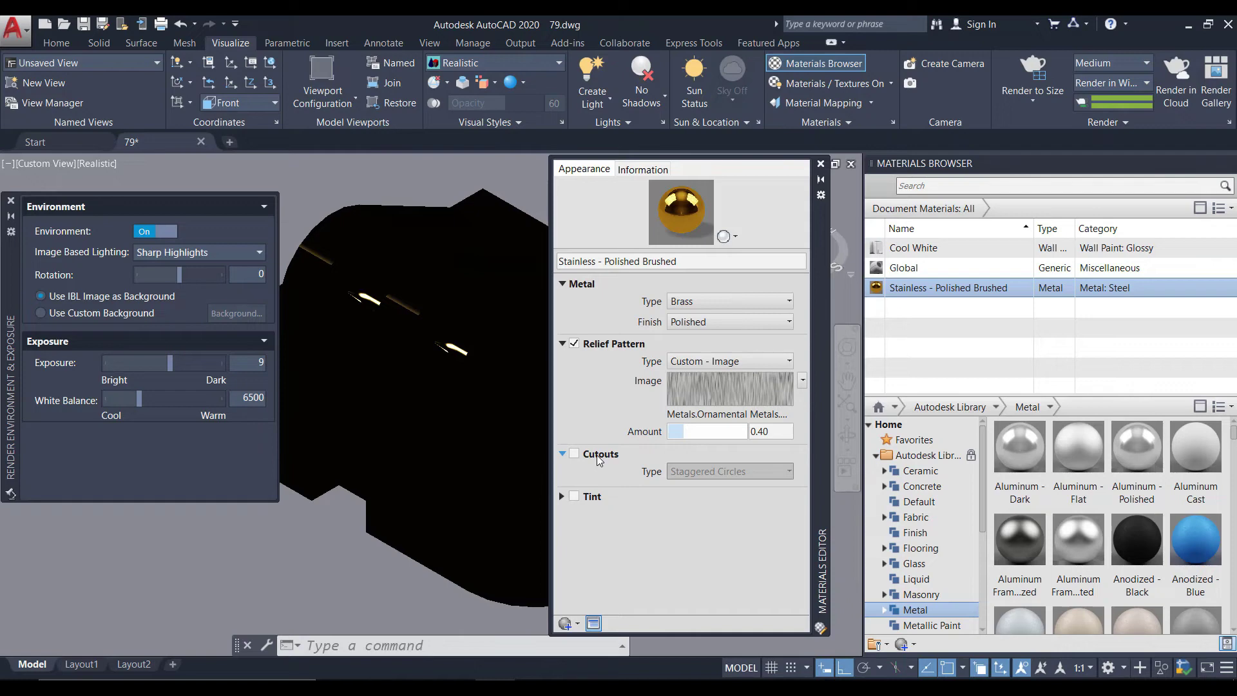
left_click(561, 455)
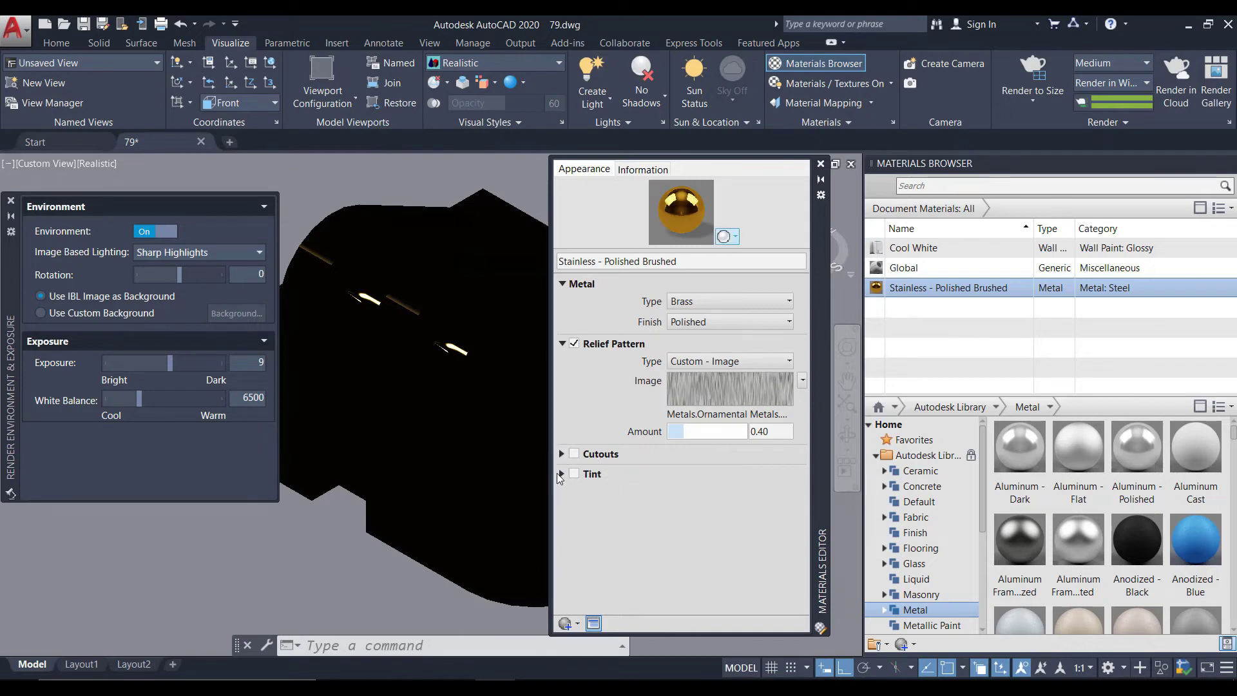
left_click(560, 474)
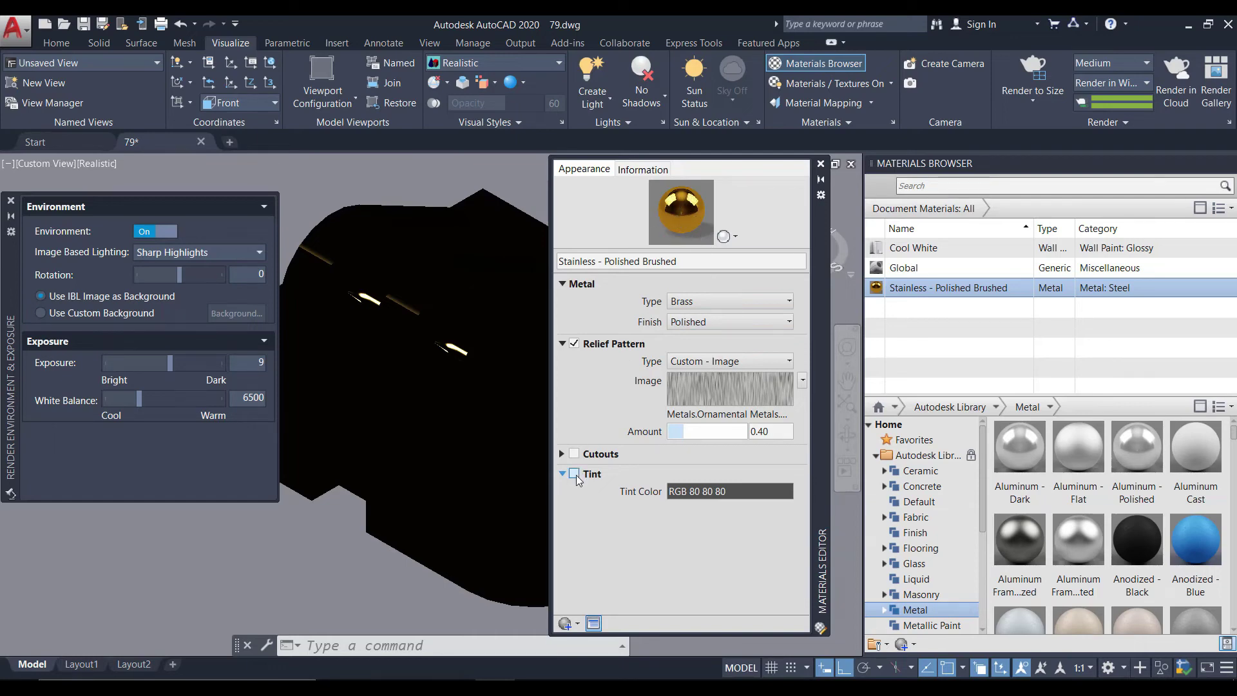
- Pick green RGB 32 126 51 as the brass material's tint colour
left_click(733, 489)
left_click_drag(934, 193, 1025, 210)
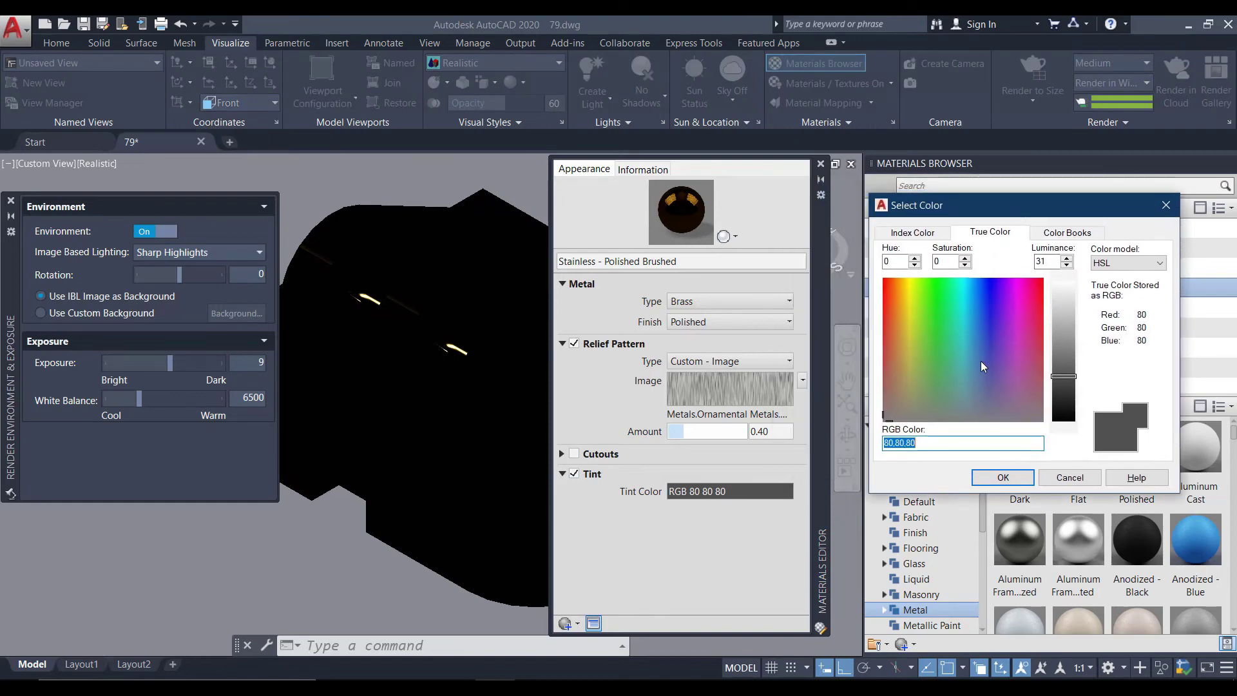
left_click(941, 333)
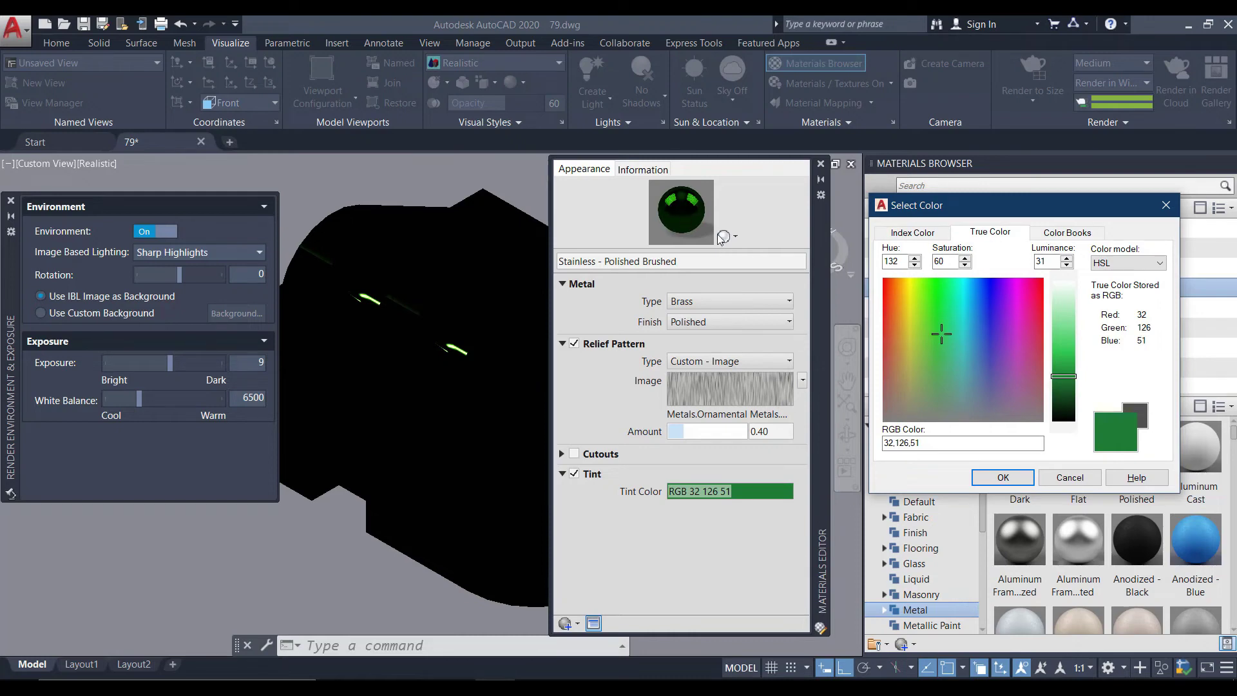
- Confirm the green tint, set the finish to Semi-polished, and render a preview of the bracket
left_click(1003, 477)
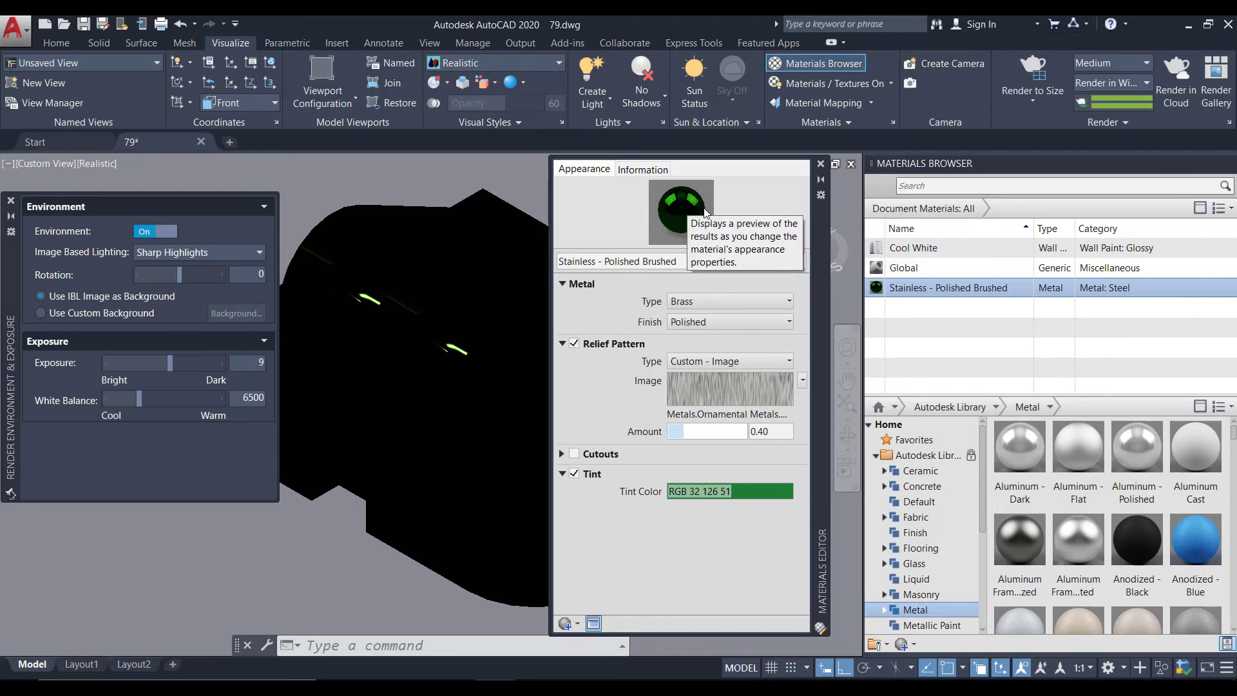
left_click(688, 322)
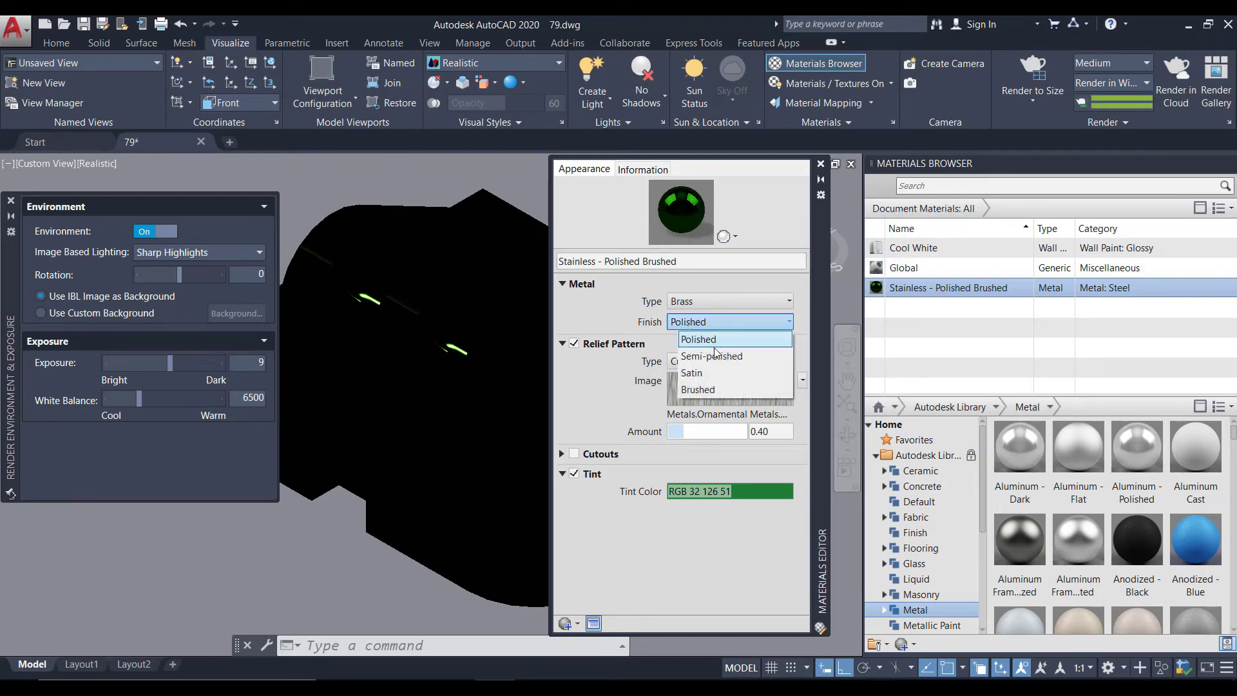
left_click(716, 355)
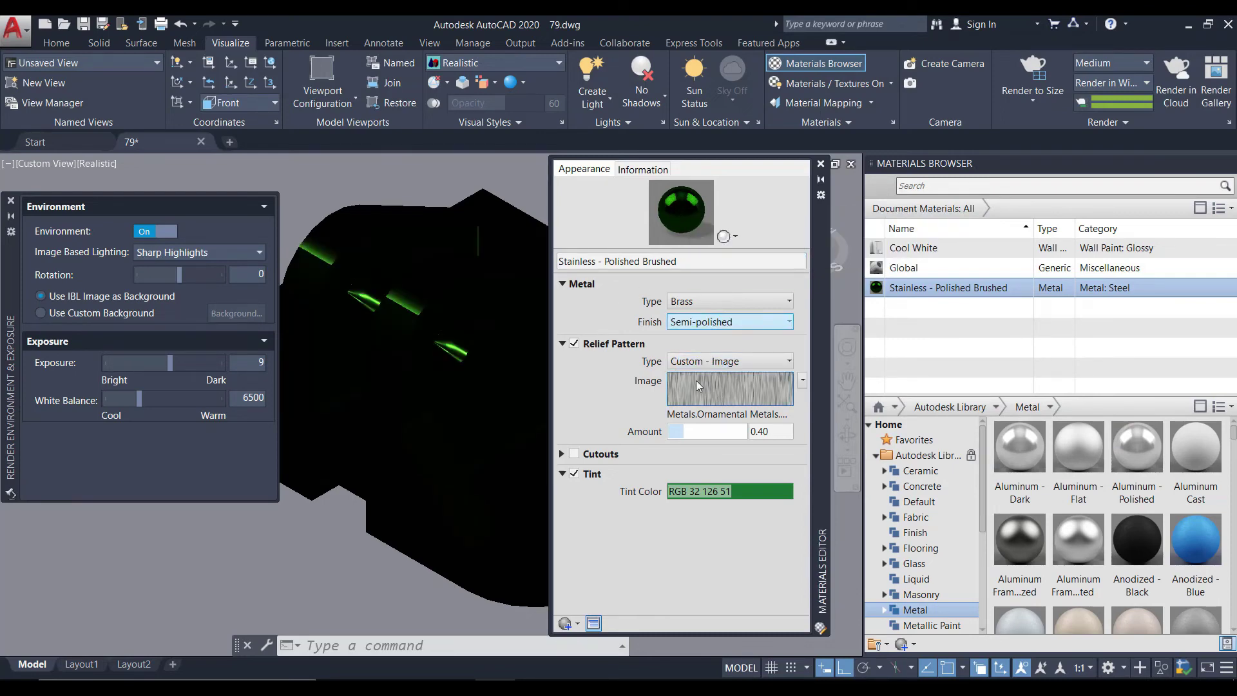
left_click(1031, 80)
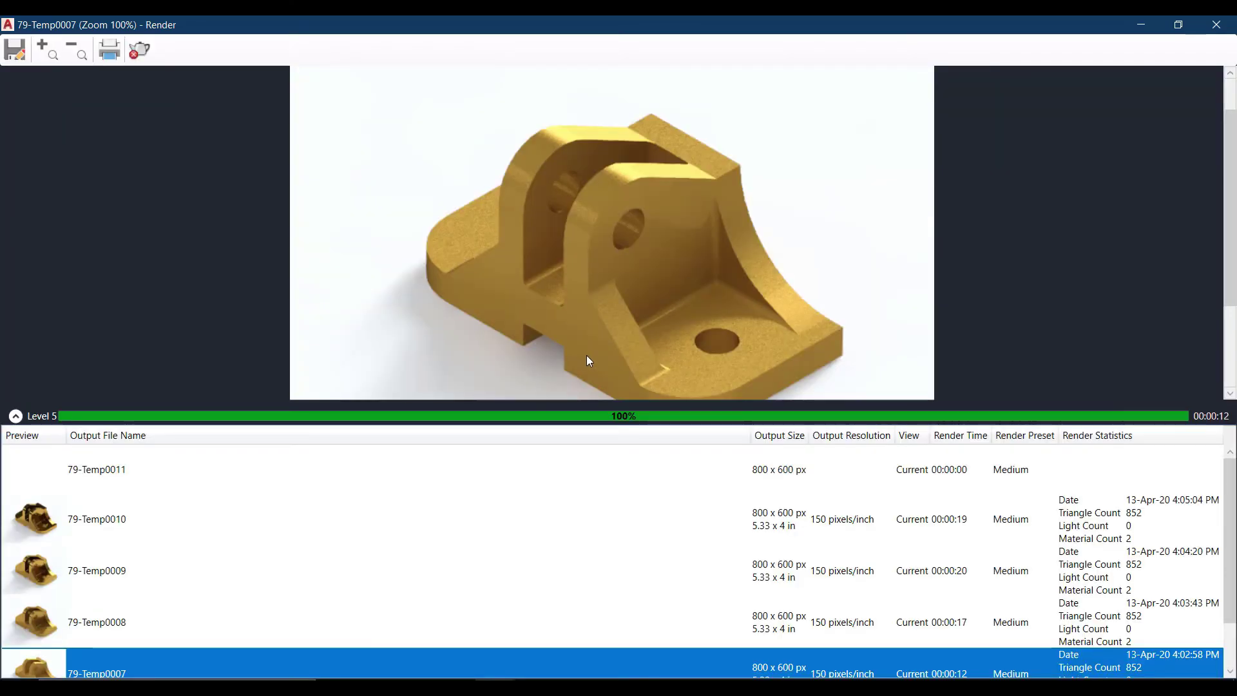
left_click(16, 416)
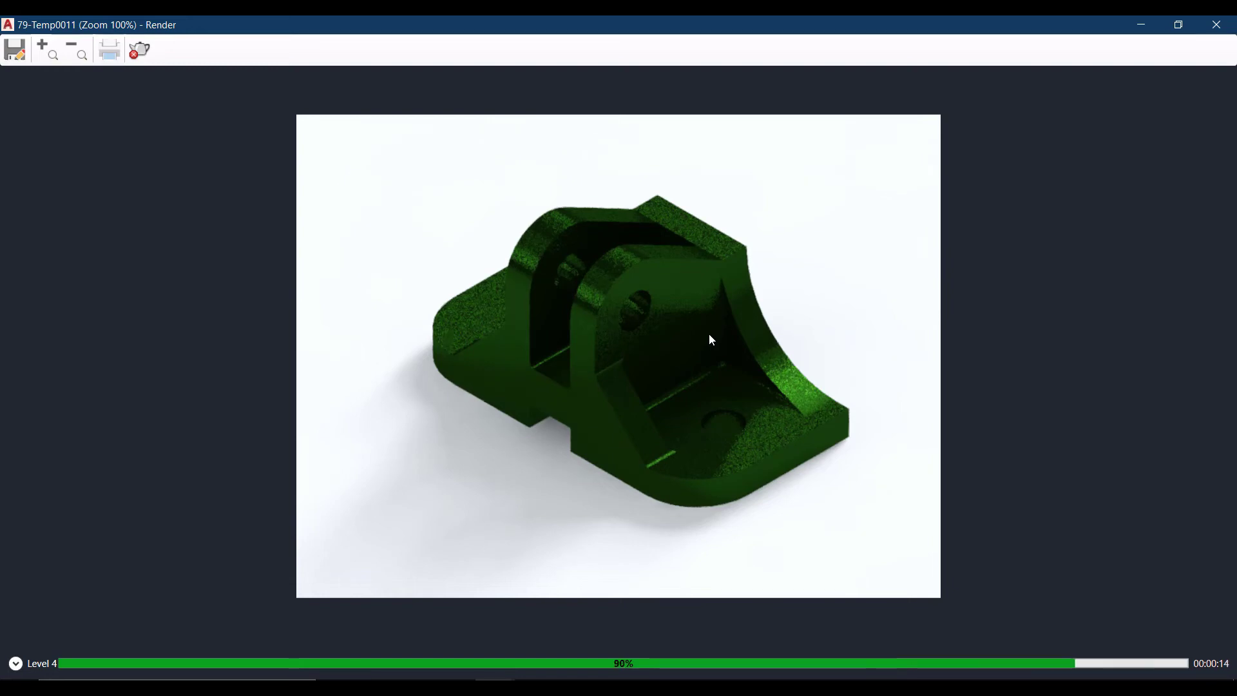
- Close the render window, turn off the green tint, and close the Materials Editor
left_click(1218, 25)
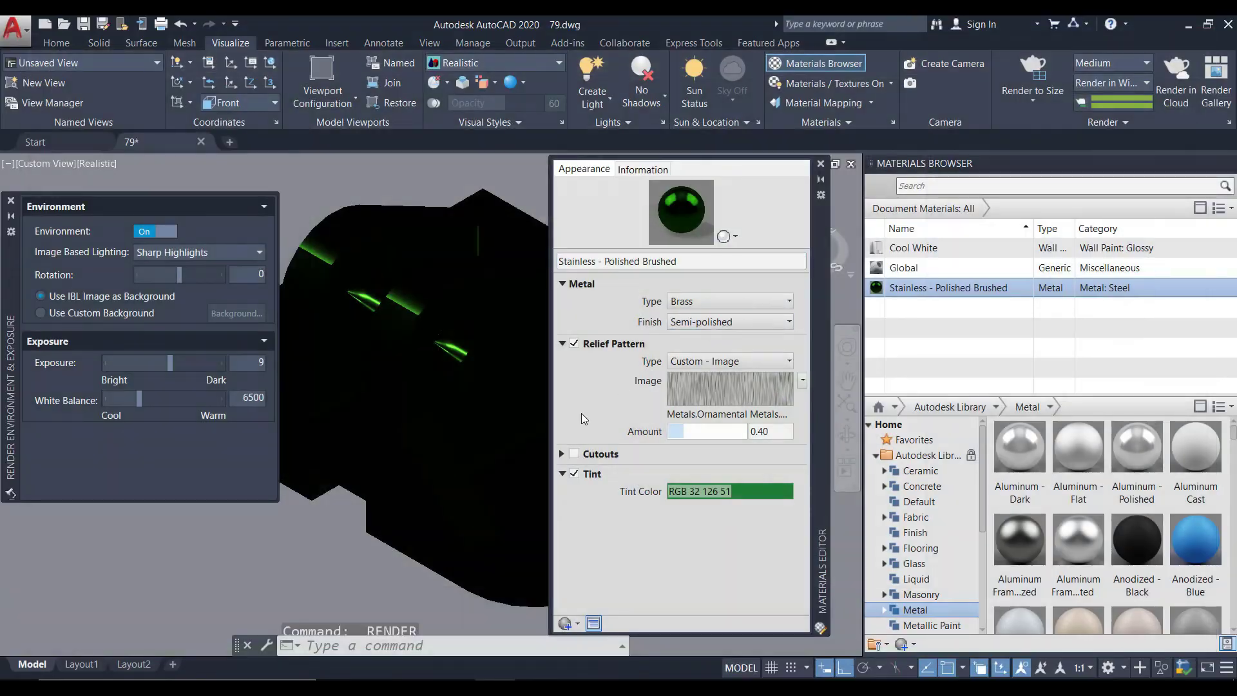
left_click(575, 473)
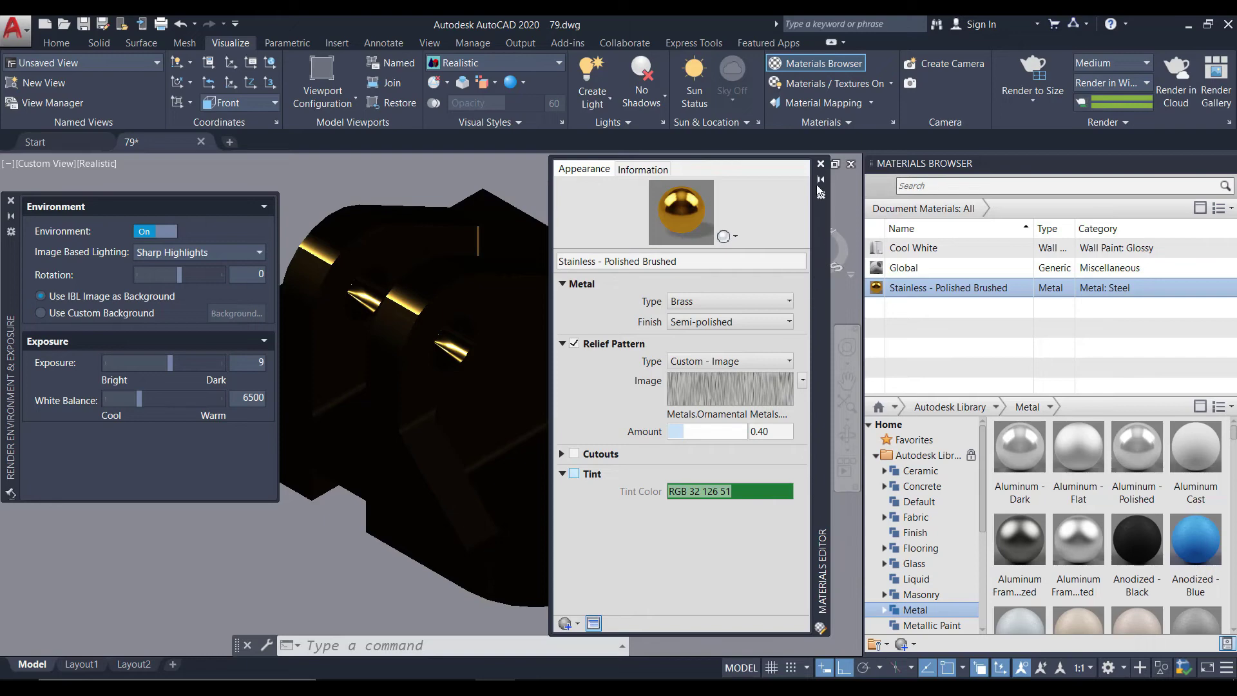
left_click(821, 164)
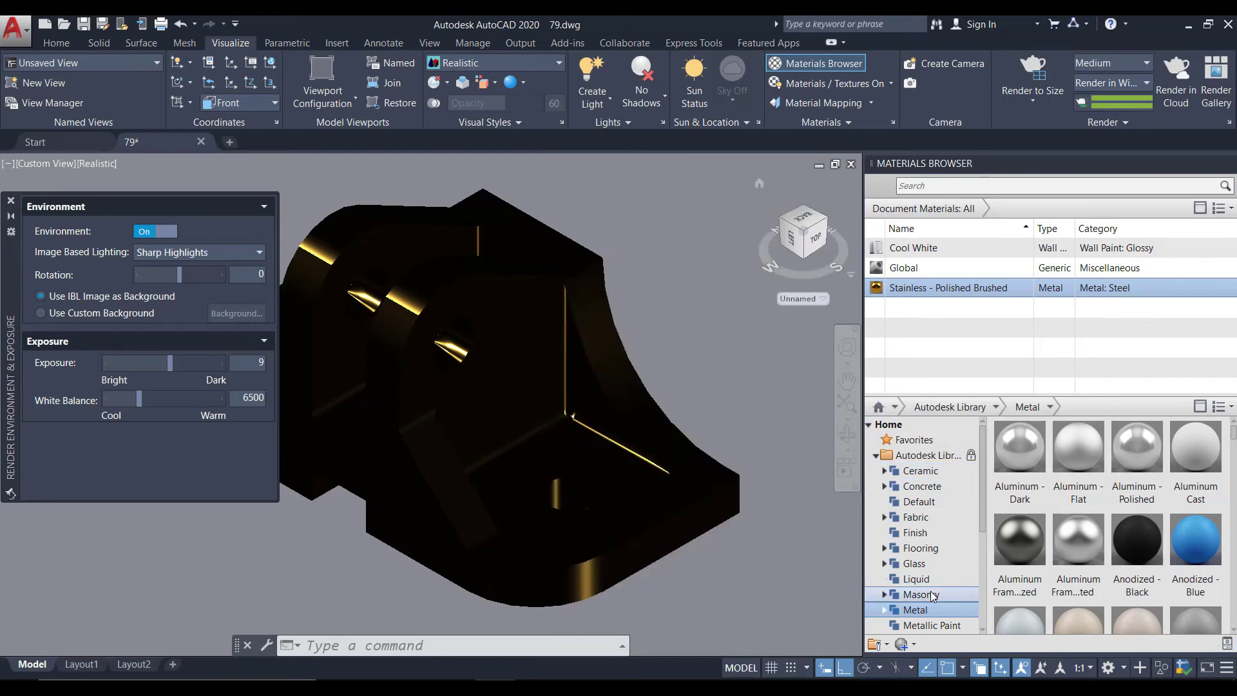
- Browse the library categories down to Wood and look through swatches like Andiroba and Beech
scroll(928, 580, "down", 2)
scroll(928, 562, "down", 1)
scroll(929, 562, "down", 1)
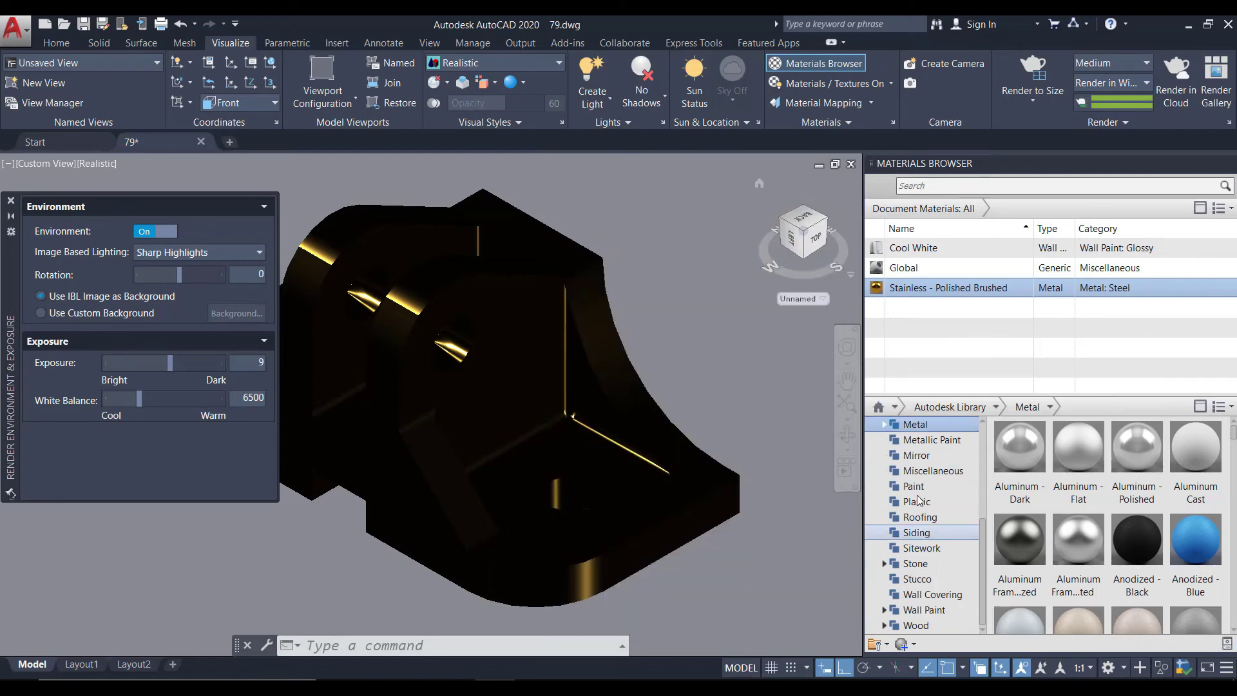
left_click(922, 455)
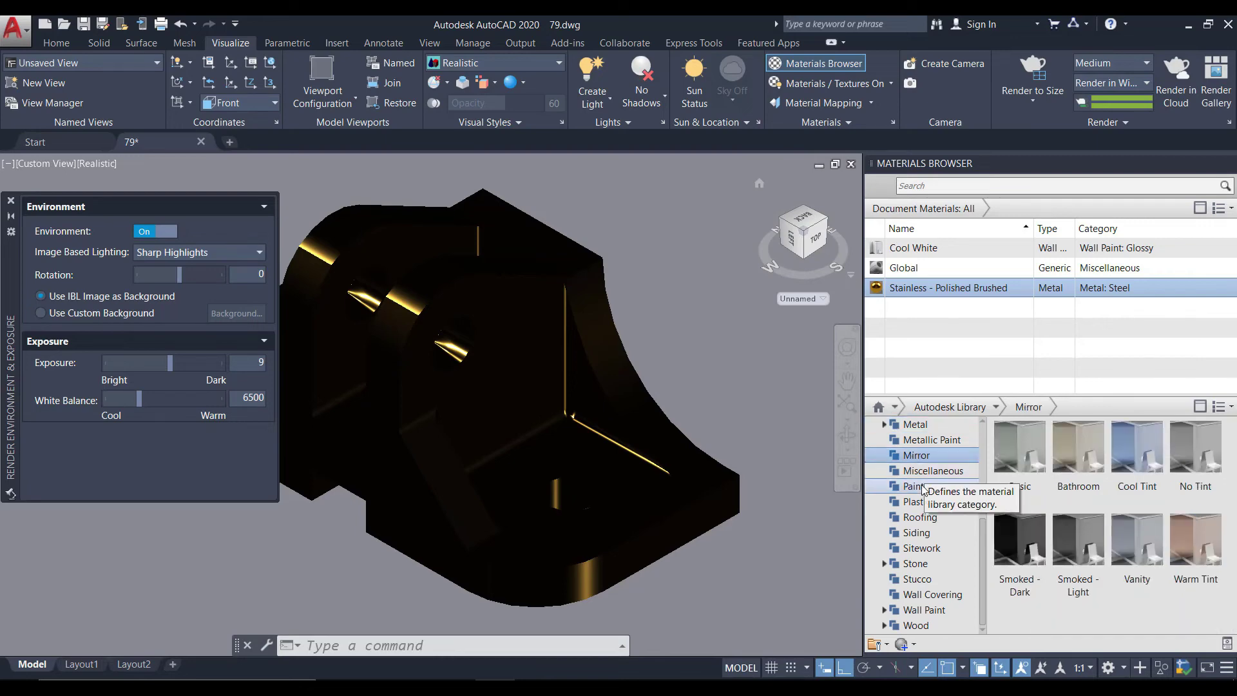
left_click(925, 486)
left_click(928, 502)
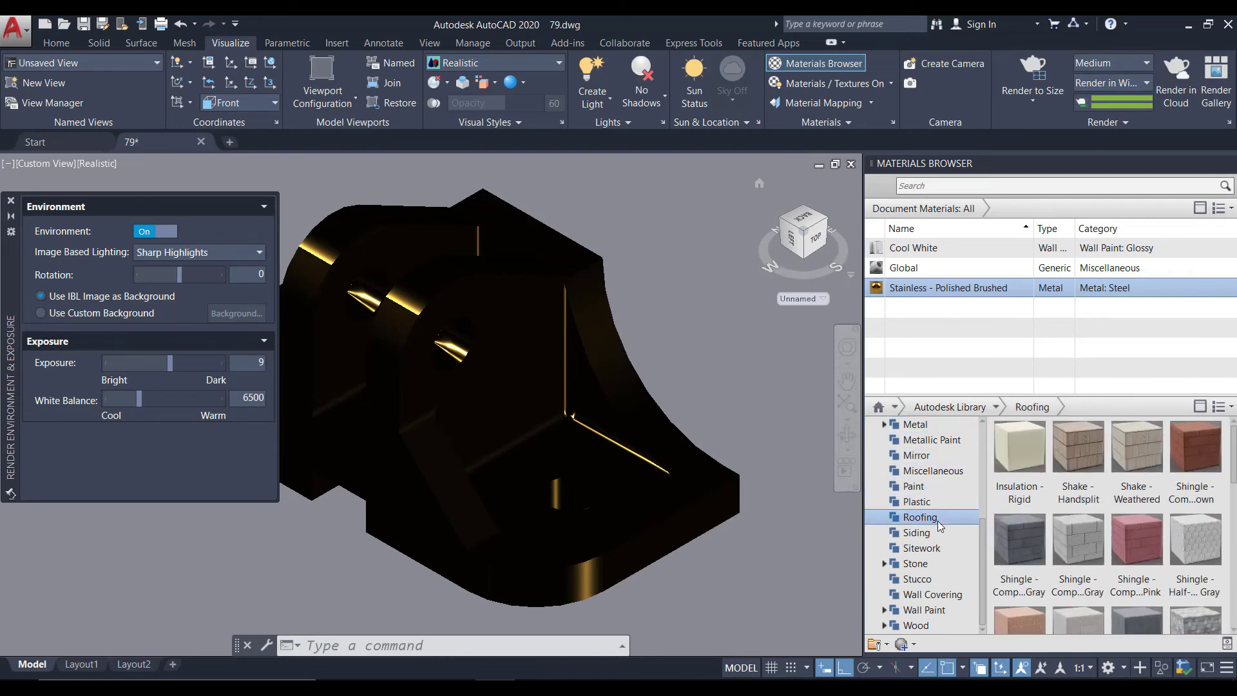
left_click(929, 565)
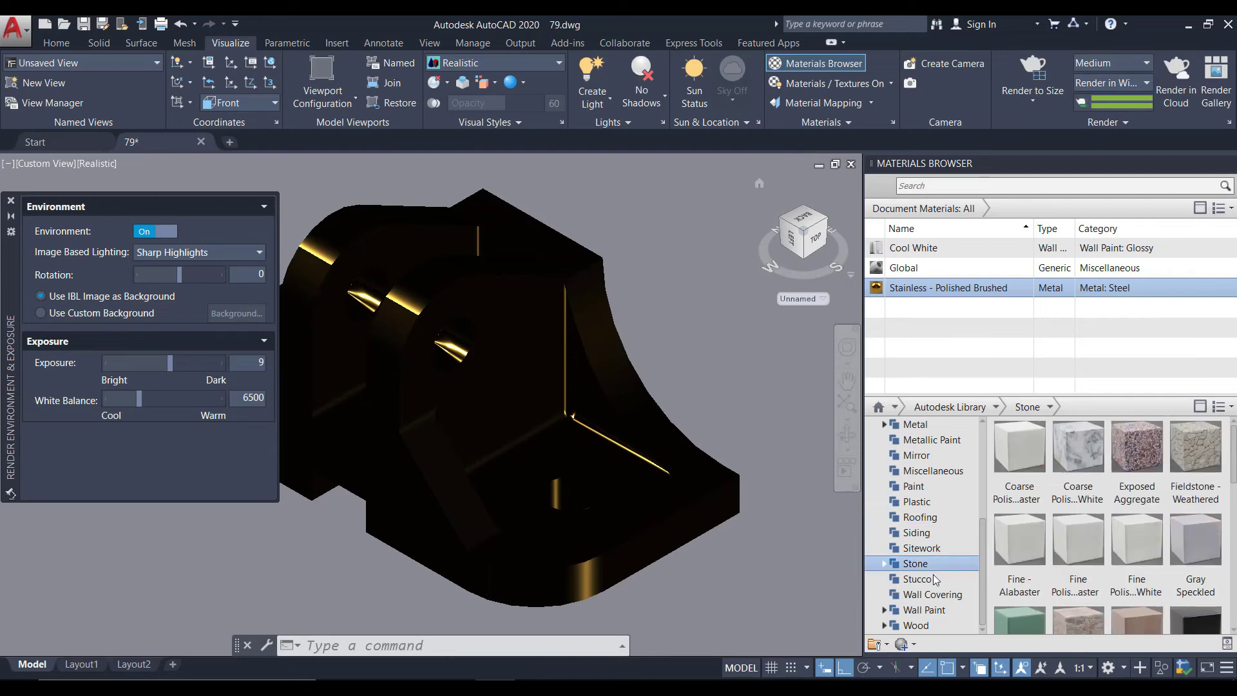
left_click(933, 594)
left_click(943, 614)
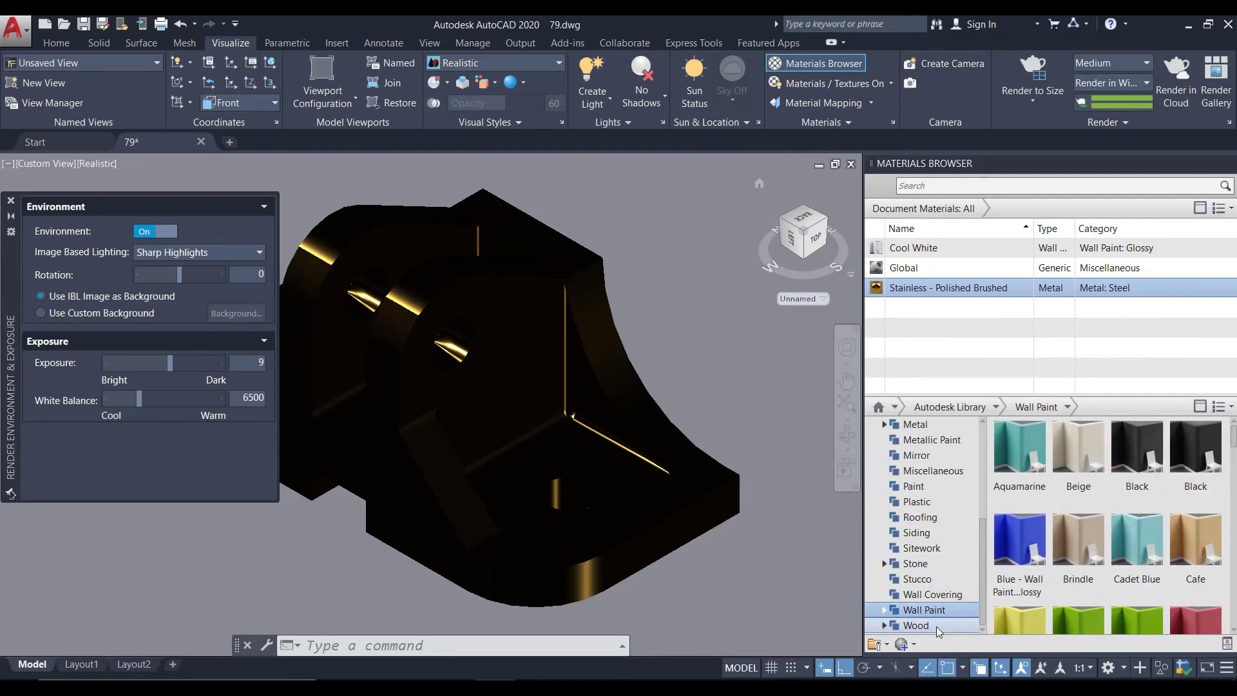
scroll(1081, 548, "down", 2)
scroll(1081, 547, "down", 5)
scroll(1081, 548, "down", 5)
scroll(1081, 548, "down", 10)
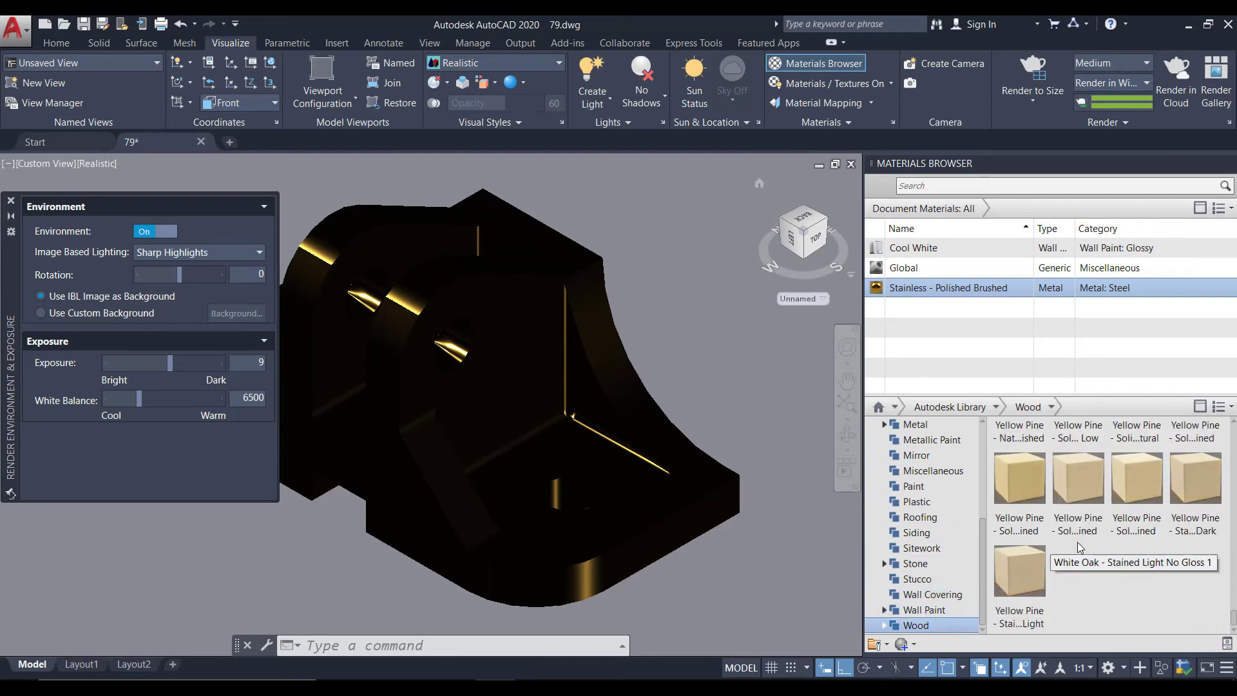
scroll(1080, 547, "up", 3)
scroll(962, 539, "up", 5)
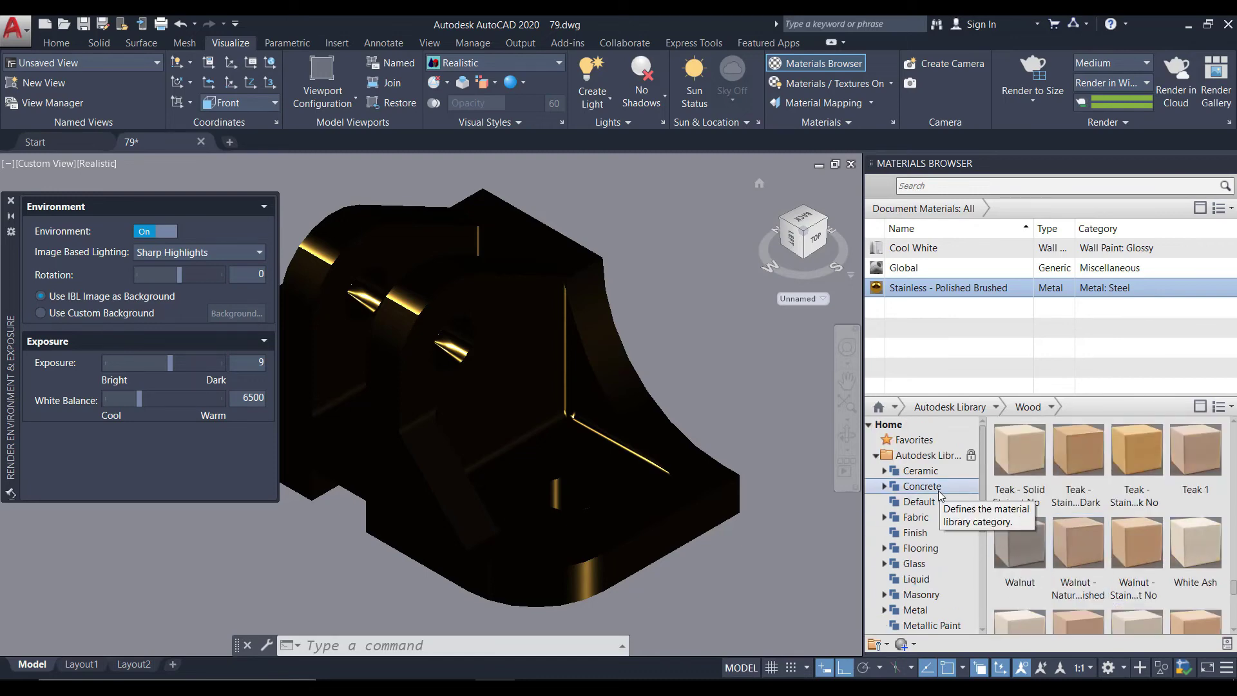
scroll(1042, 522, "up", 3)
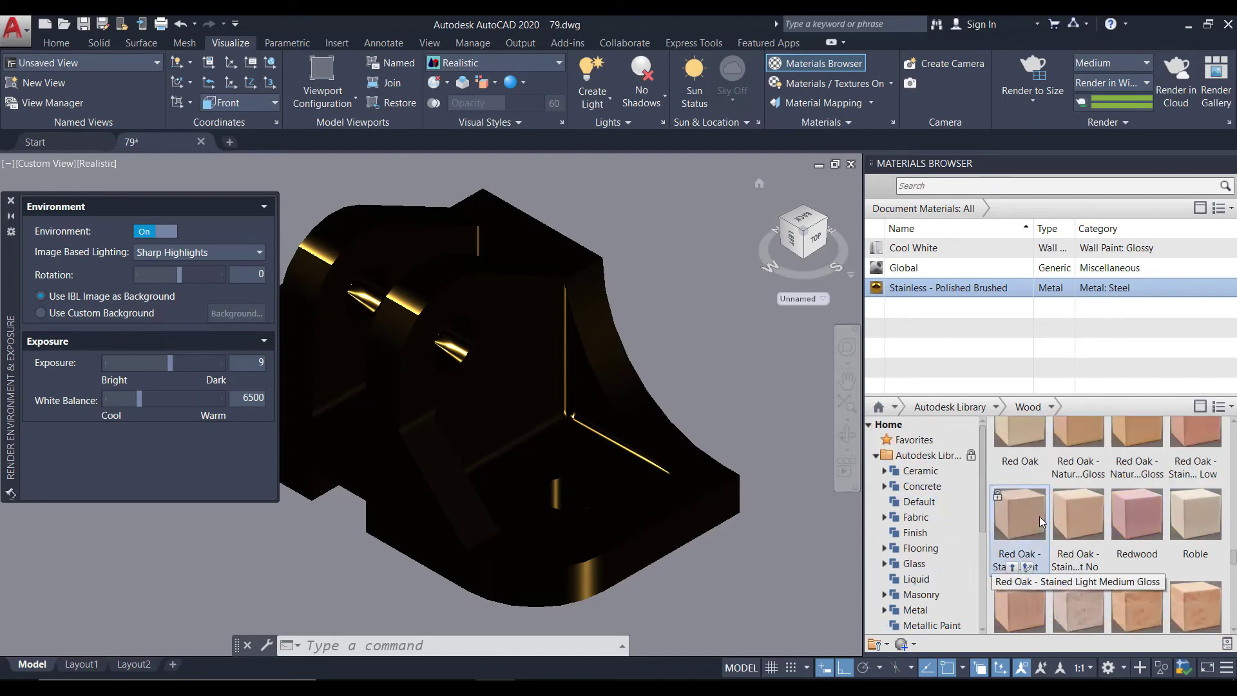
scroll(1042, 522, "up", 3)
scroll(1042, 522, "up", 3)
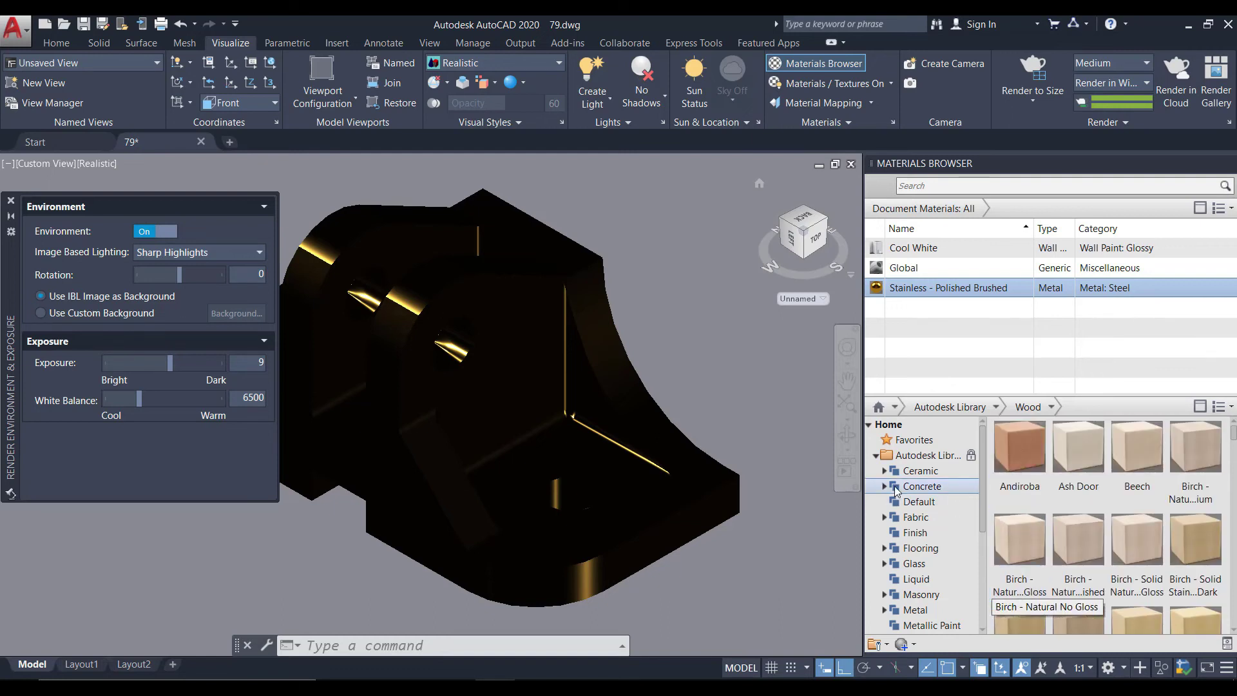
scroll(936, 483, "down", 3)
scroll(936, 484, "up", 3)
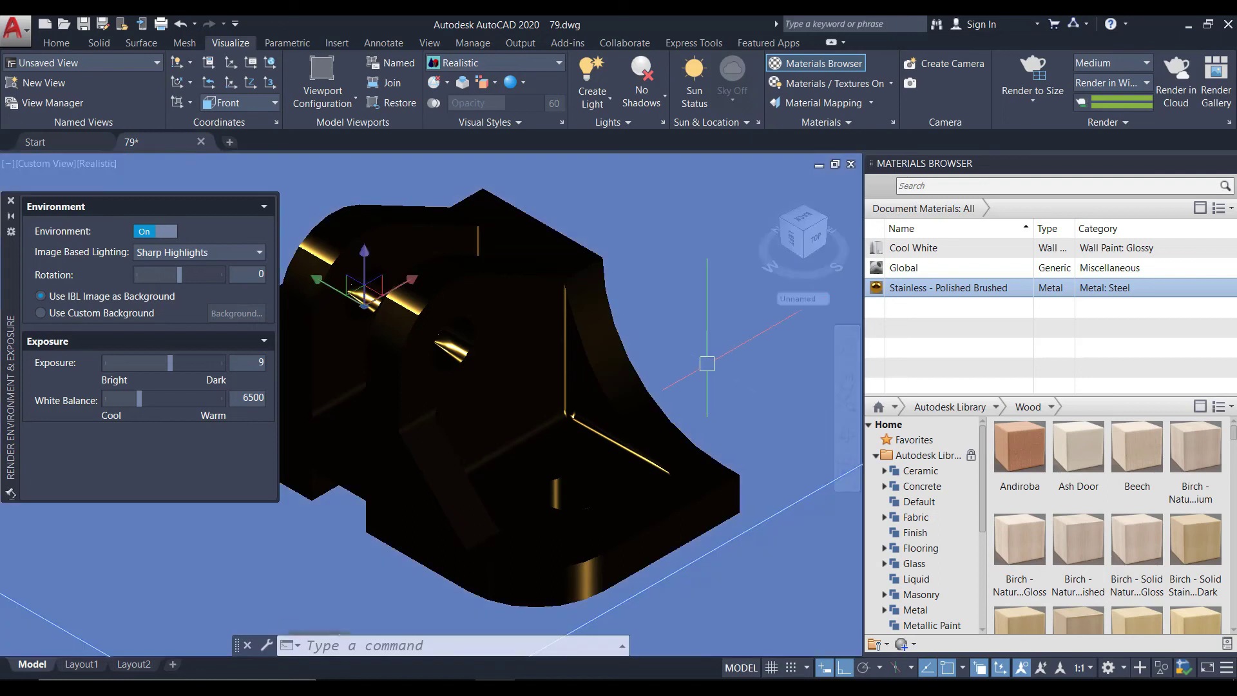
- Set the render output size to 1920 x 1080 Full HDTV
mouse_move(700, 356)
middle_mouse_down()
mouse_move(719, 367)
mouse_move(694, 365)
middle_mouse_up()
key("Escape")
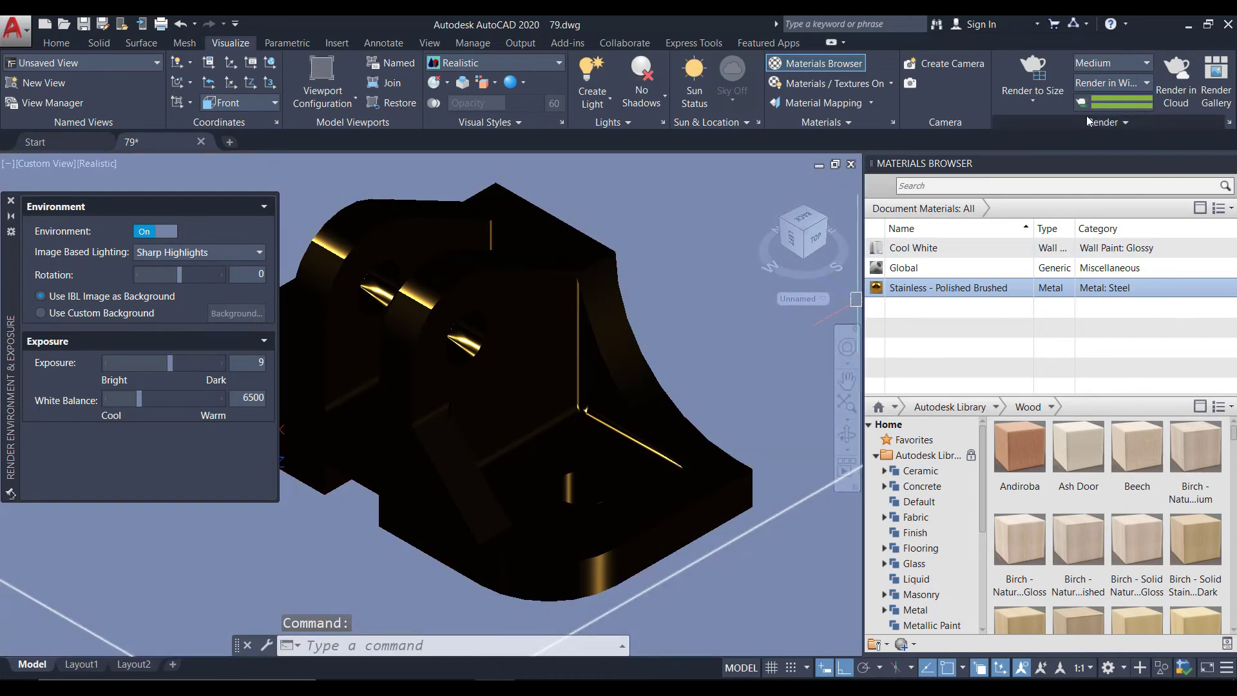
left_click(1039, 101)
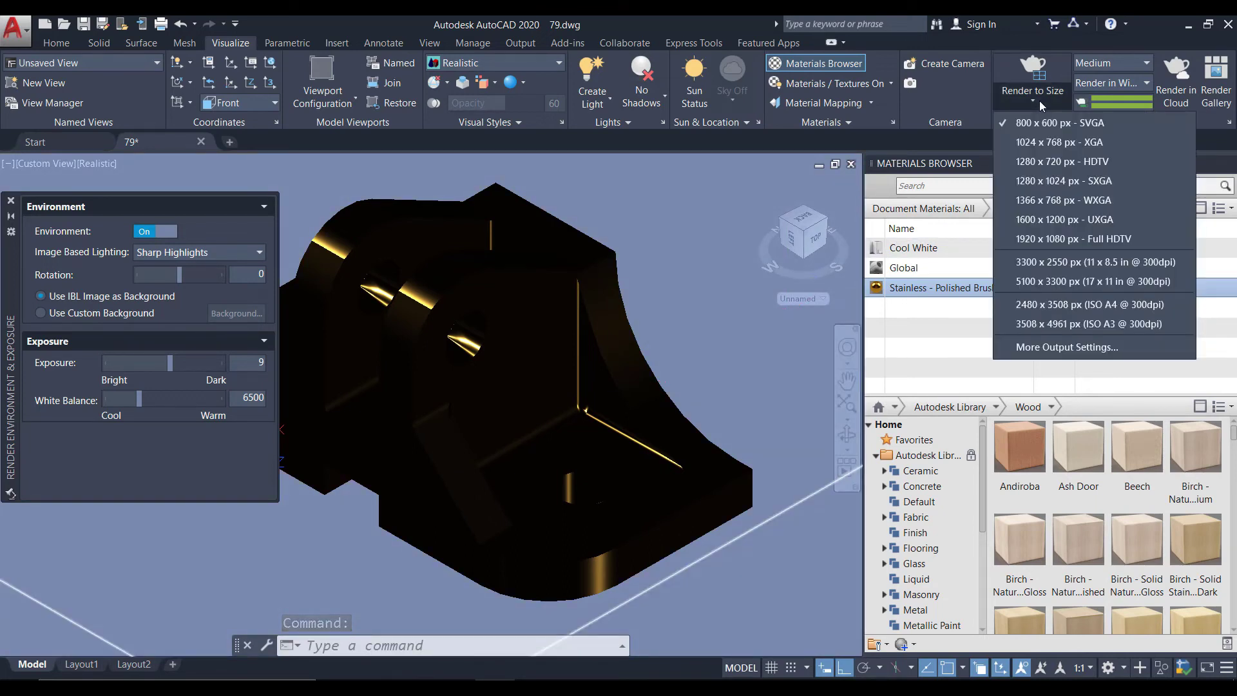
left_click(1099, 240)
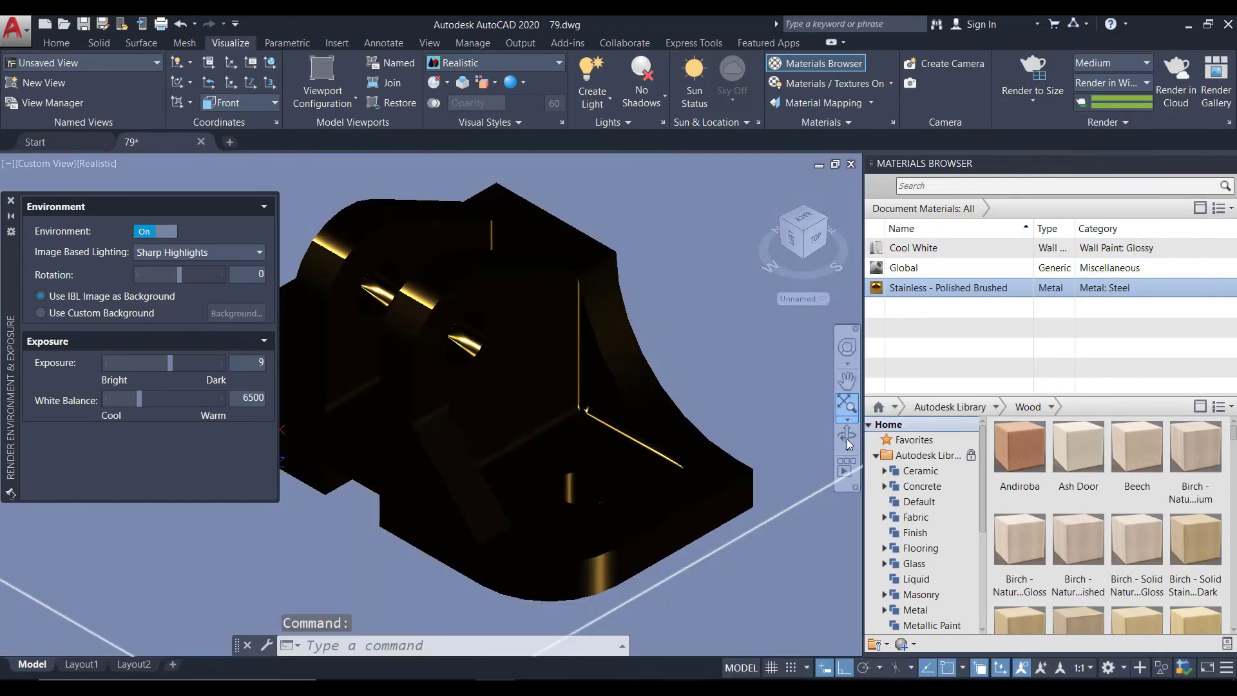
- Orbit the bracket to a new viewing angle and render it at that size
mouse_move(665, 356)
middle_mouse_down("shift")
mouse_move(571, 347)
mouse_move(562, 365)
middle_mouse_up("shift")
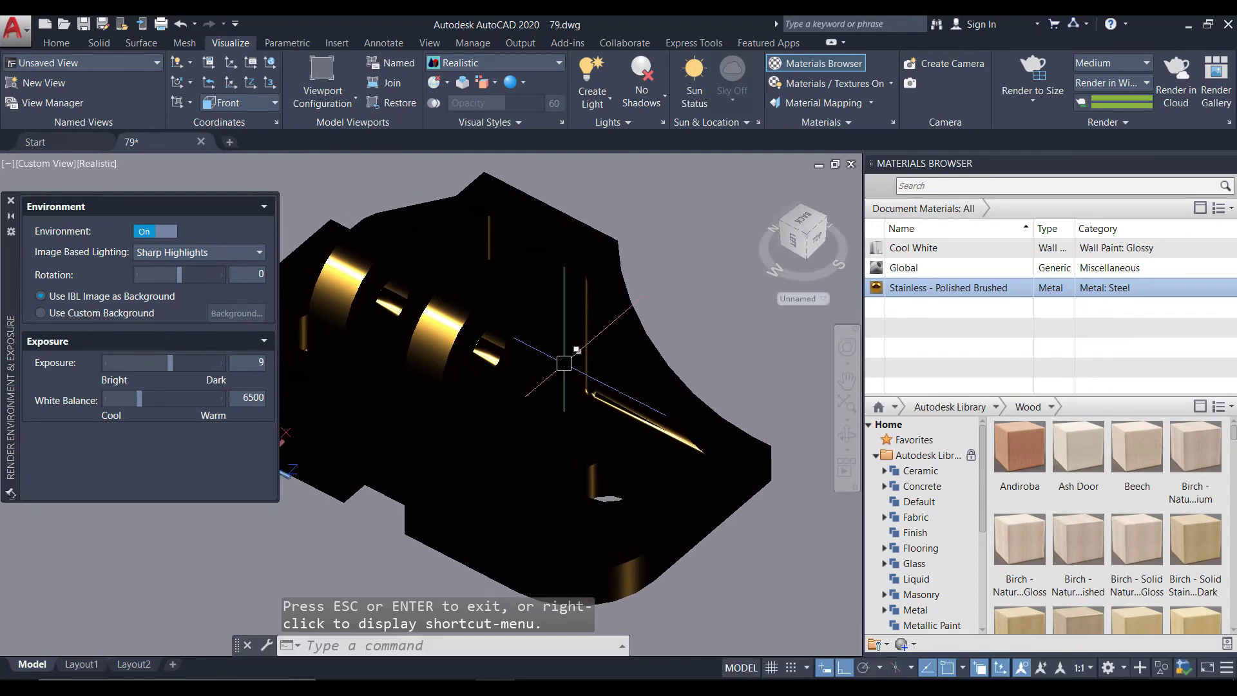
key("Escape")
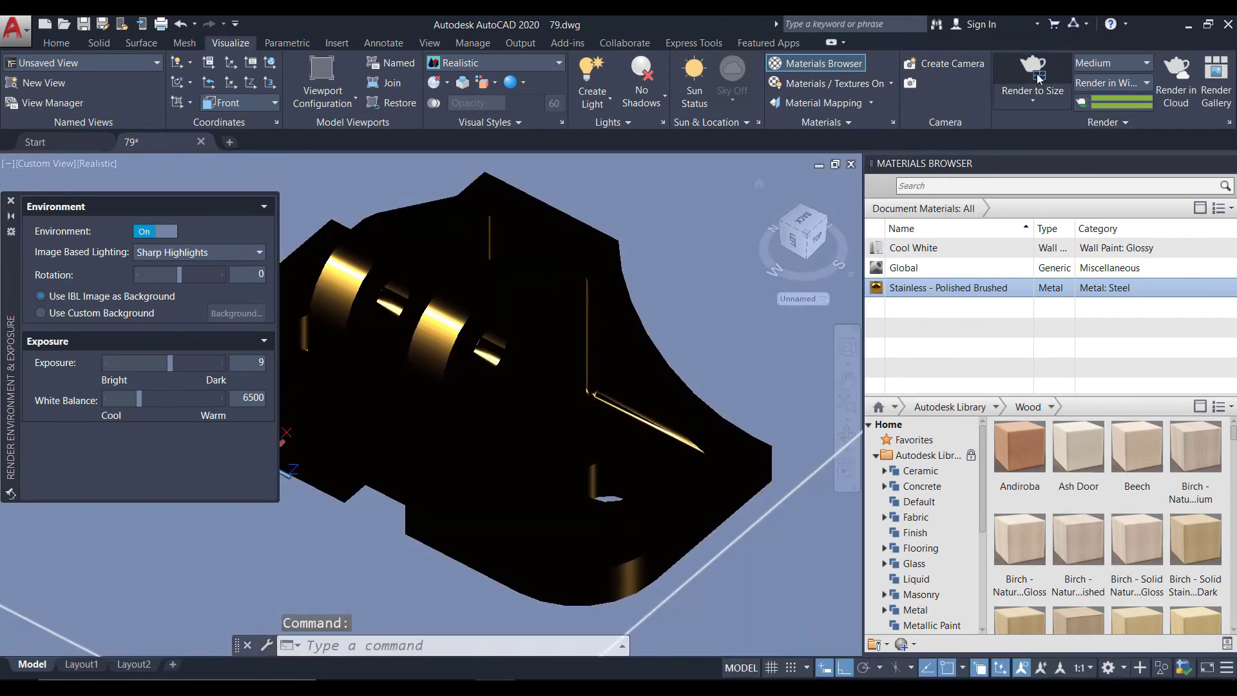
left_click(1040, 78)
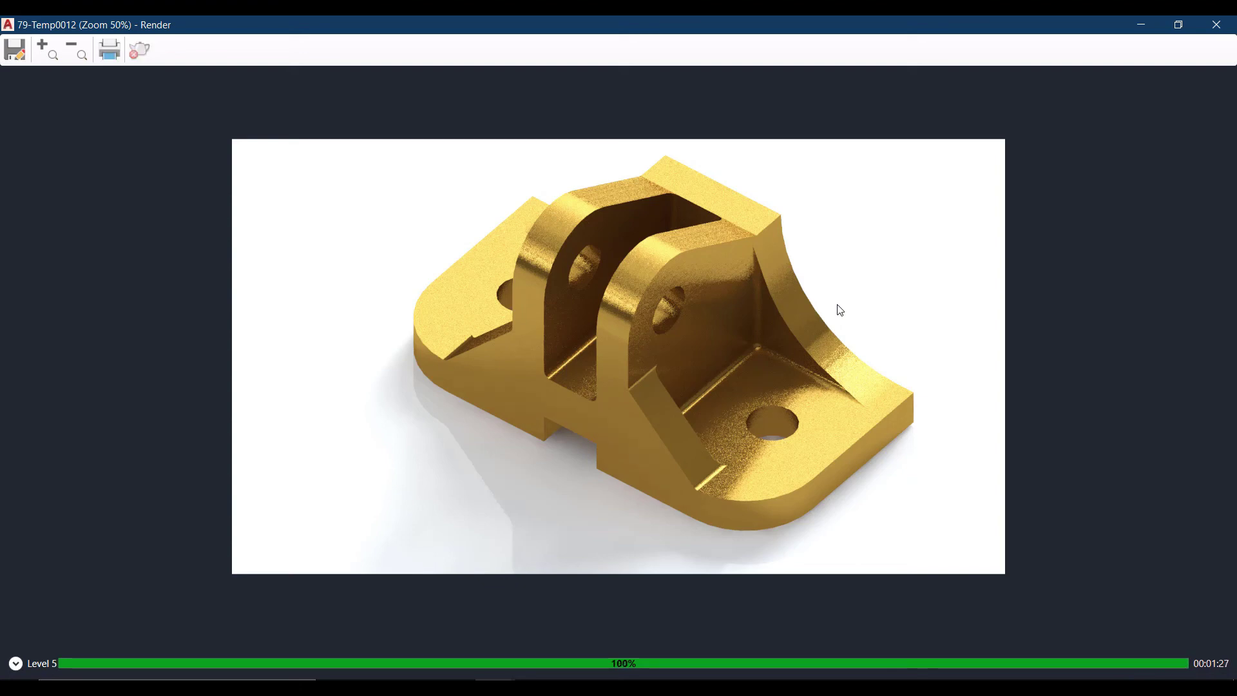
- Restore the render window, zoom in and out over the bracket details, then maximize it
left_click(1179, 24)
scroll(641, 415, "up", 1)
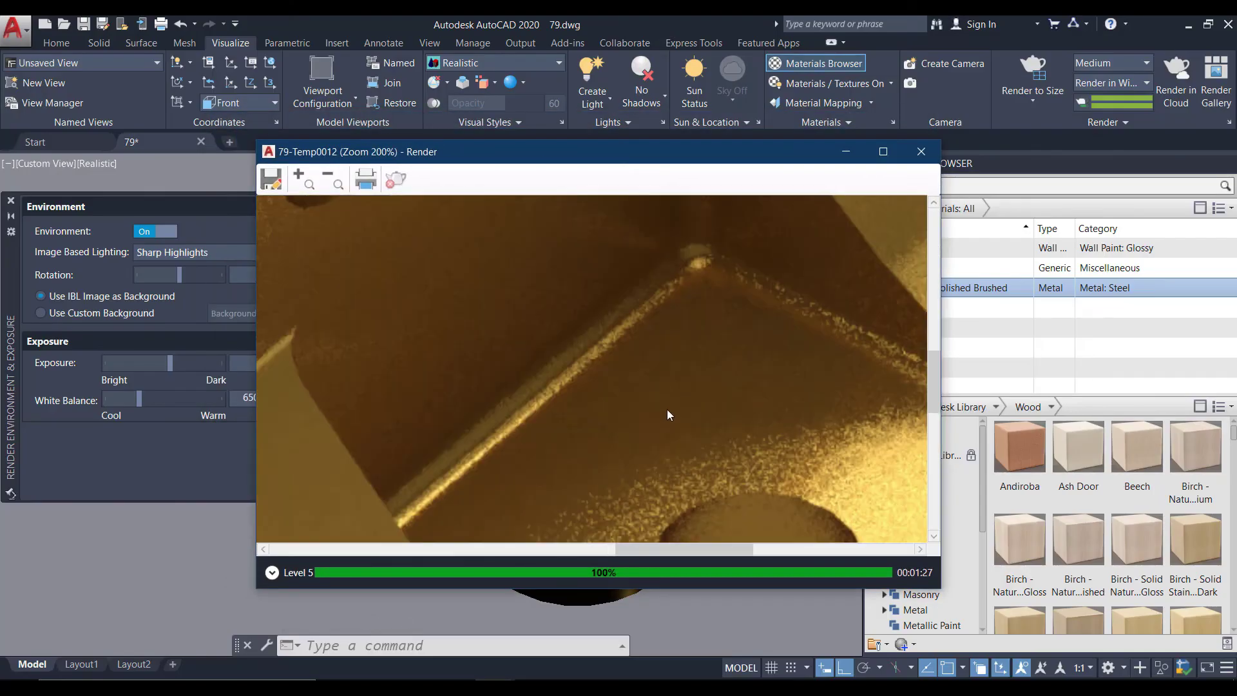
scroll(672, 456, "up", 2)
scroll(573, 357, "up", 2)
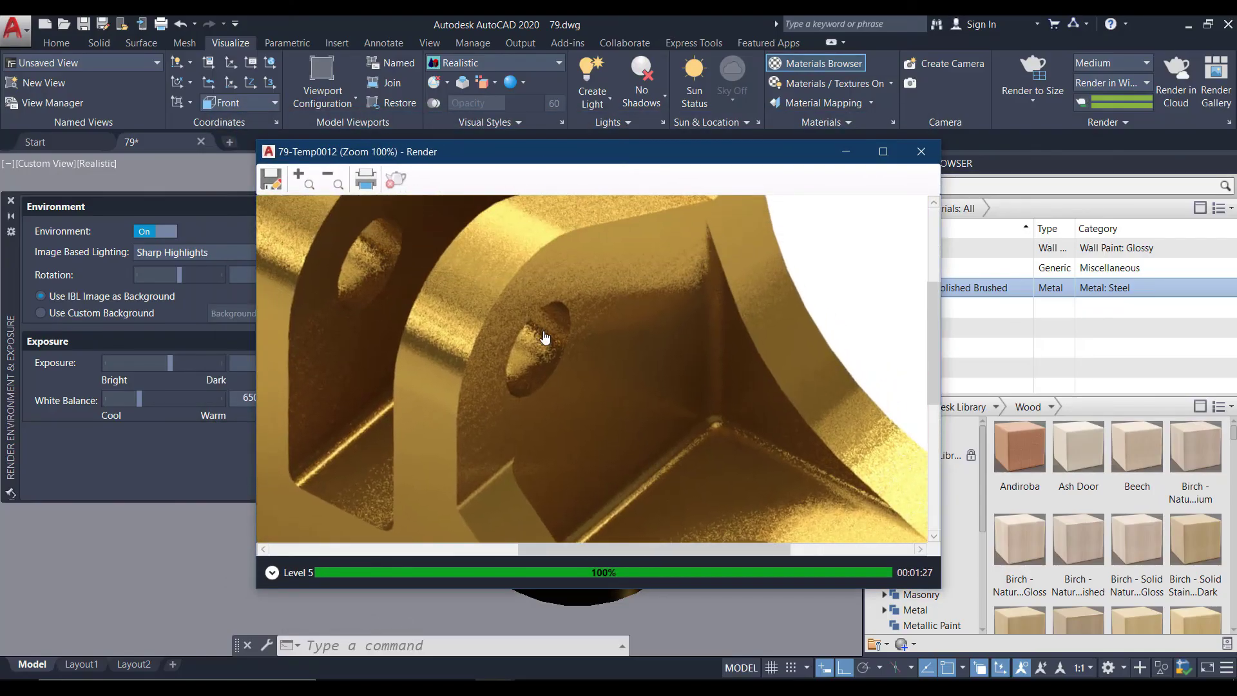
scroll(538, 339, "up", 2)
scroll(515, 336, "up", 2)
scroll(589, 300, "down", 2)
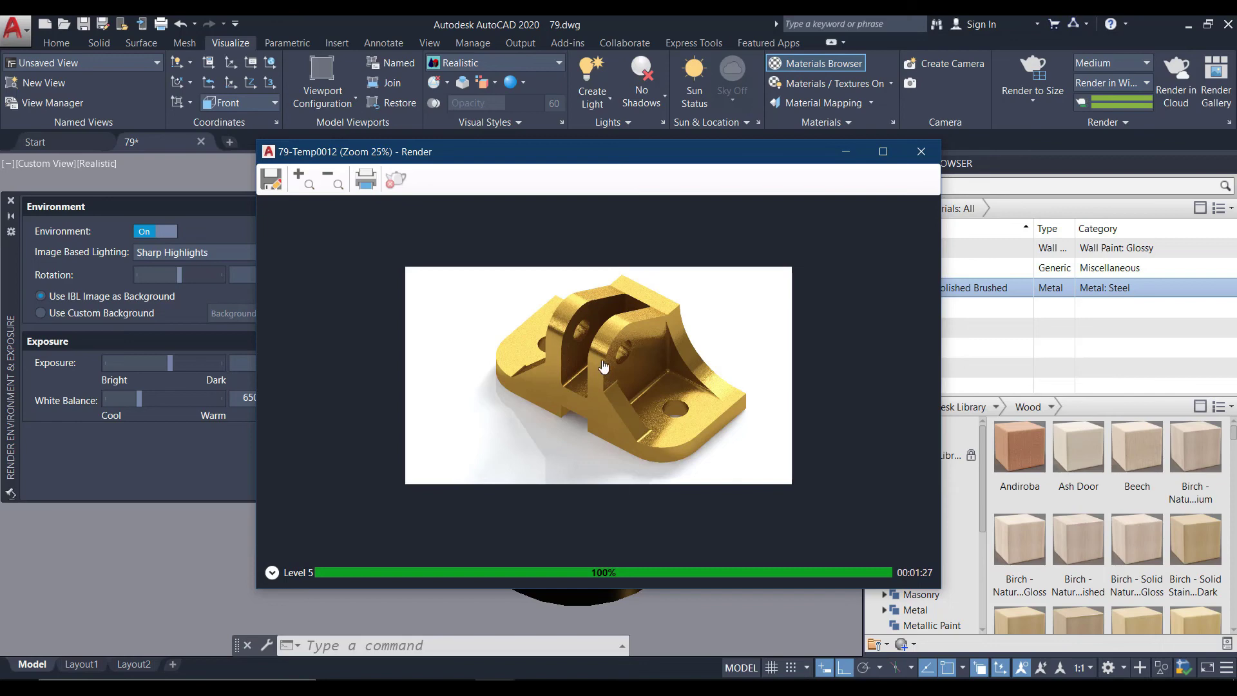
scroll(681, 416, "up", 3)
scroll(670, 391, "down", 3)
scroll(641, 353, "up", 1)
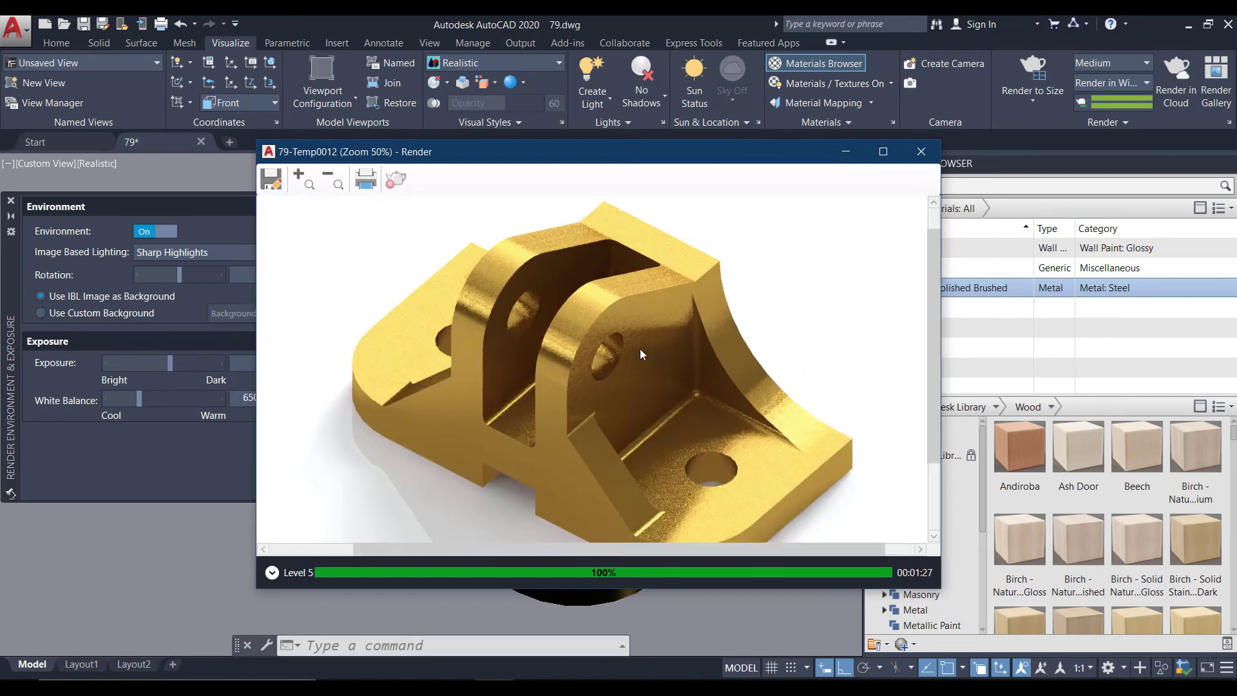
left_click(882, 151)
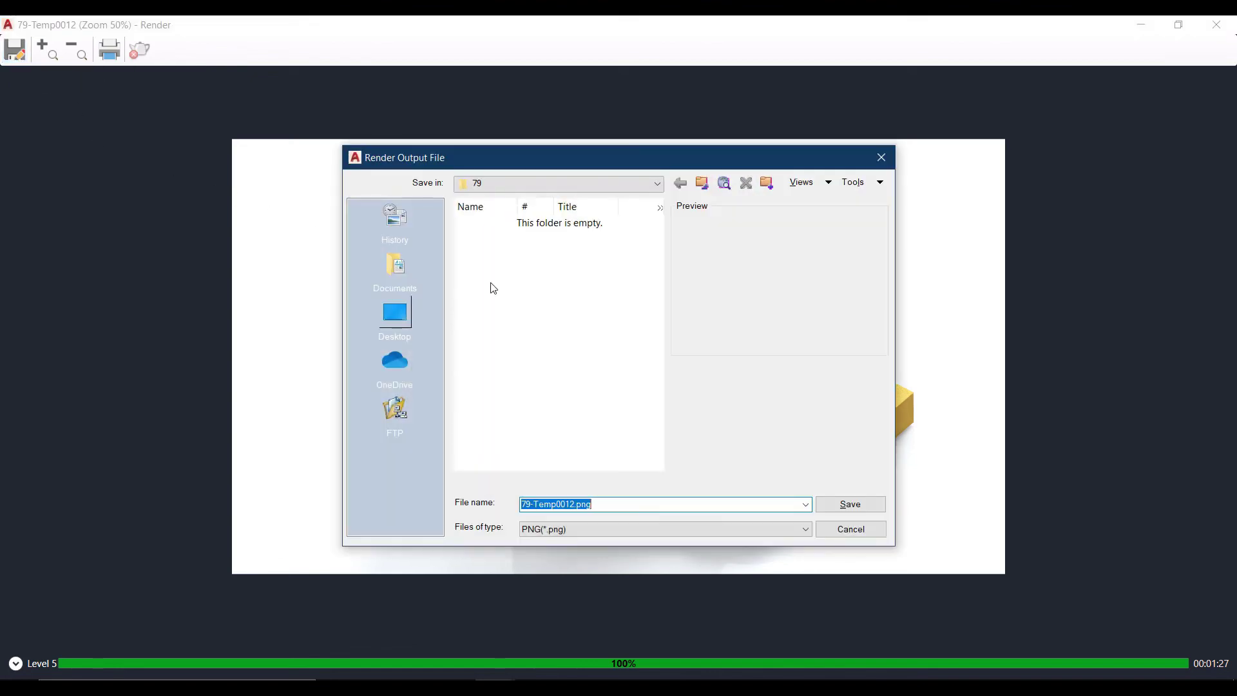
- Save the render to the Desktop as ABCD.png with 32-bit PNG options, then minimize it
left_click(396, 323)
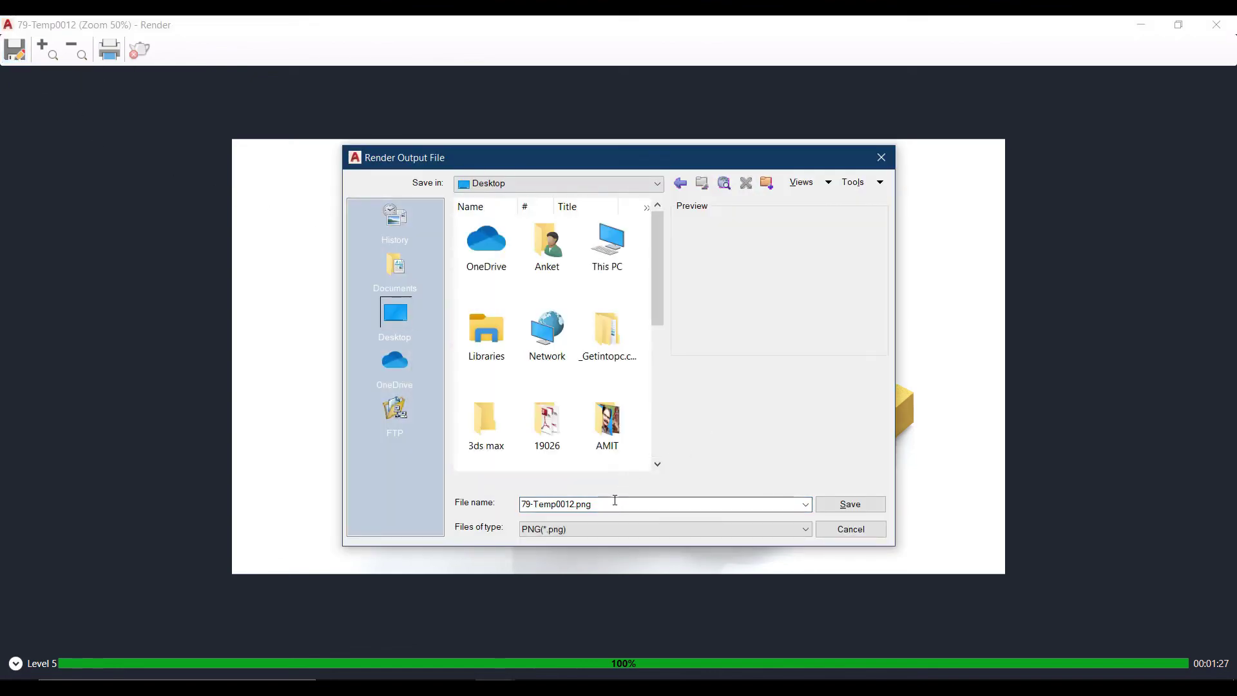
type("A")
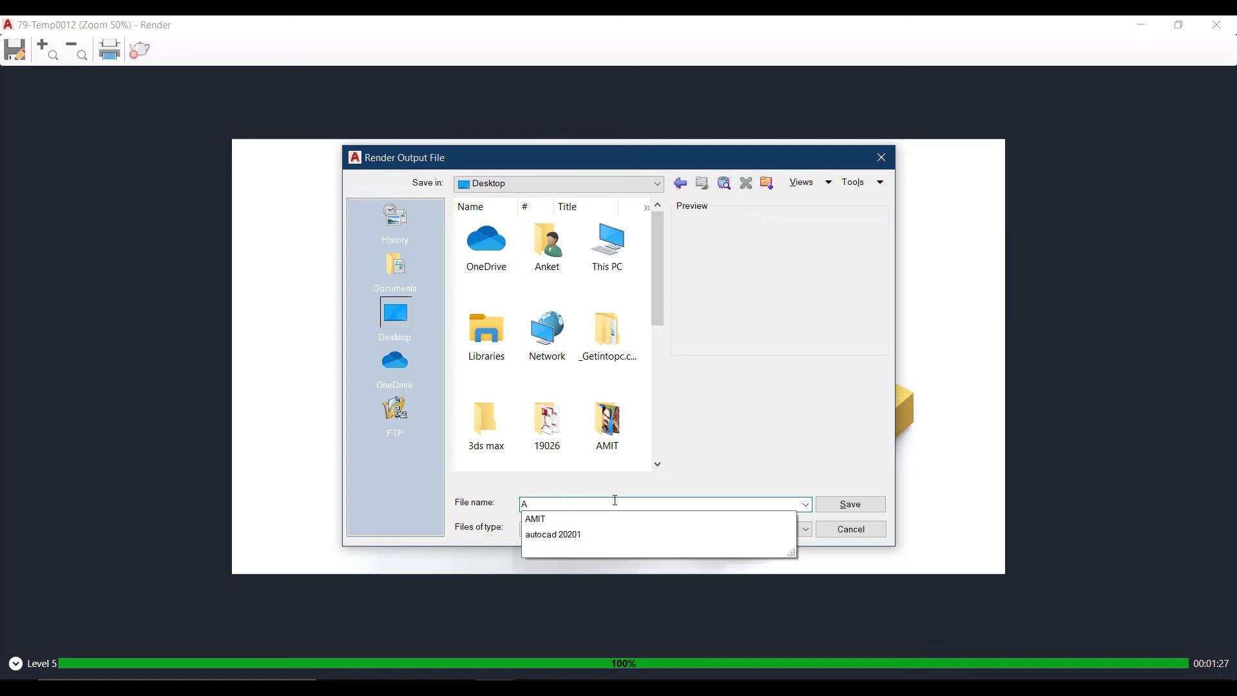
type("BCD")
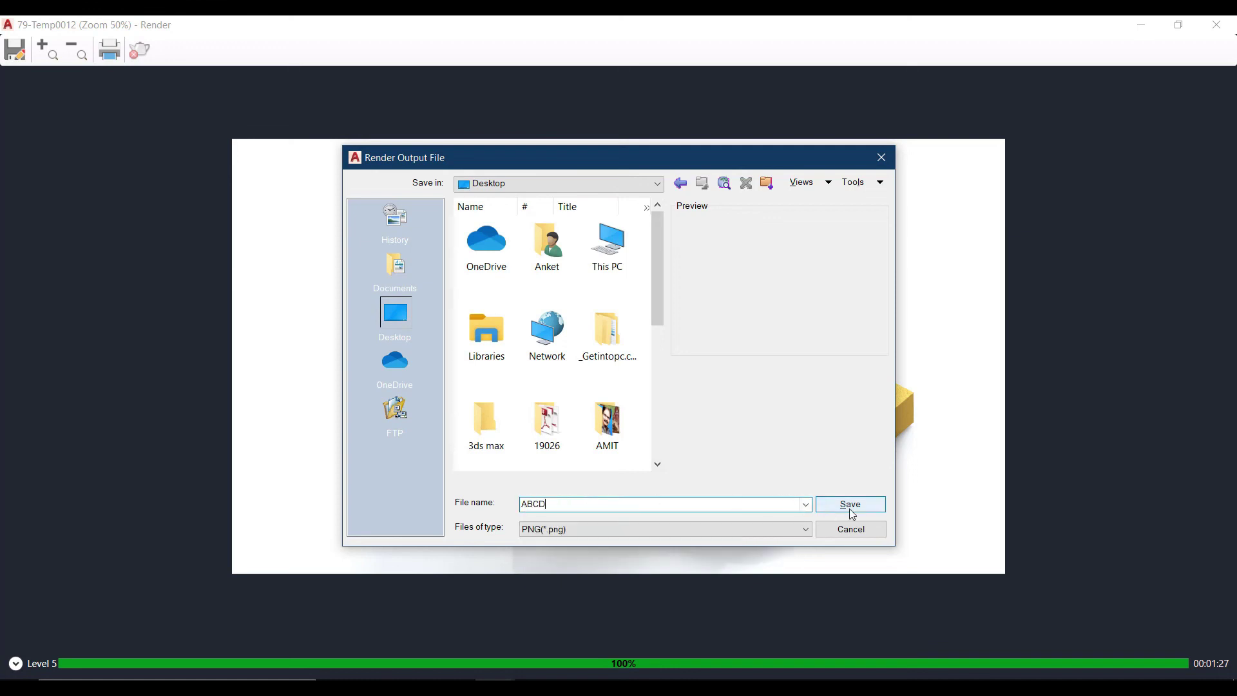
left_click(849, 508)
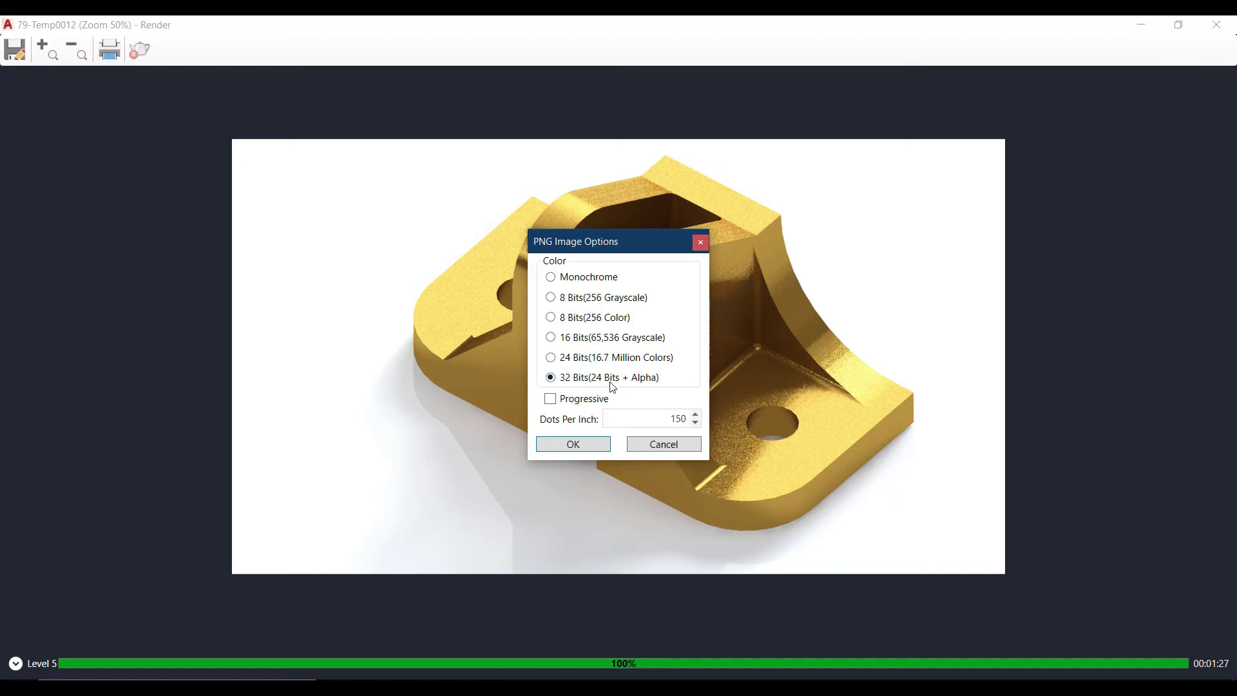
left_click(573, 445)
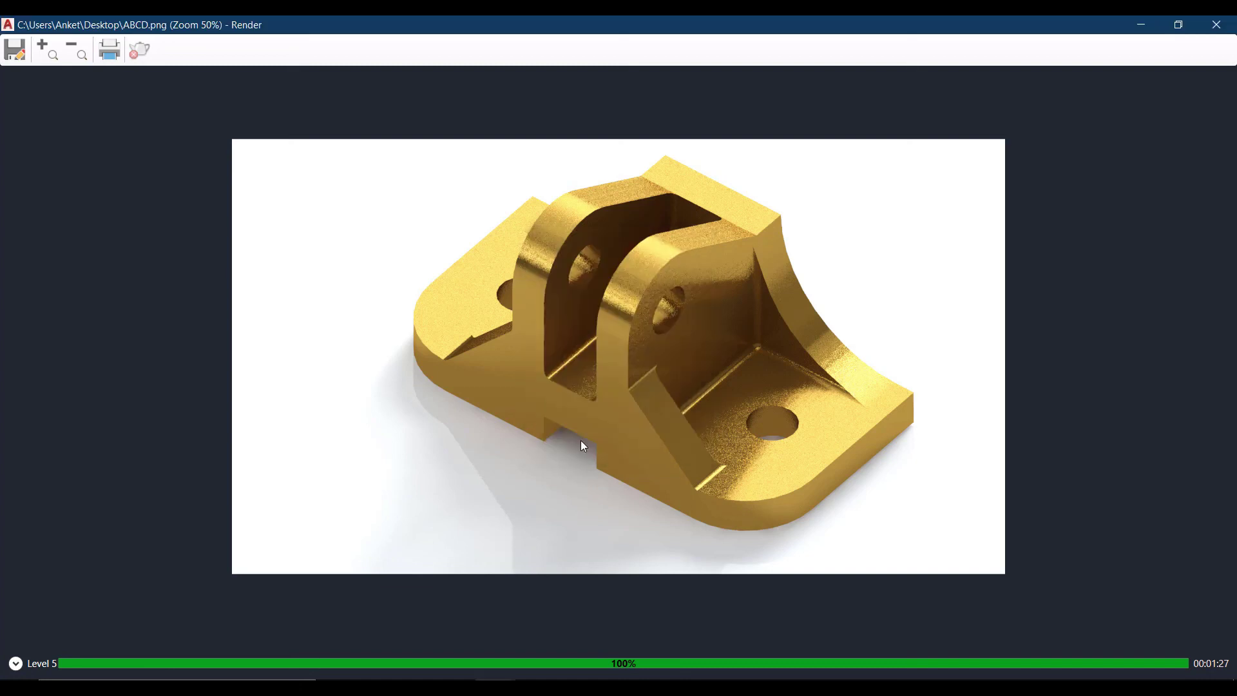
left_click(1141, 24)
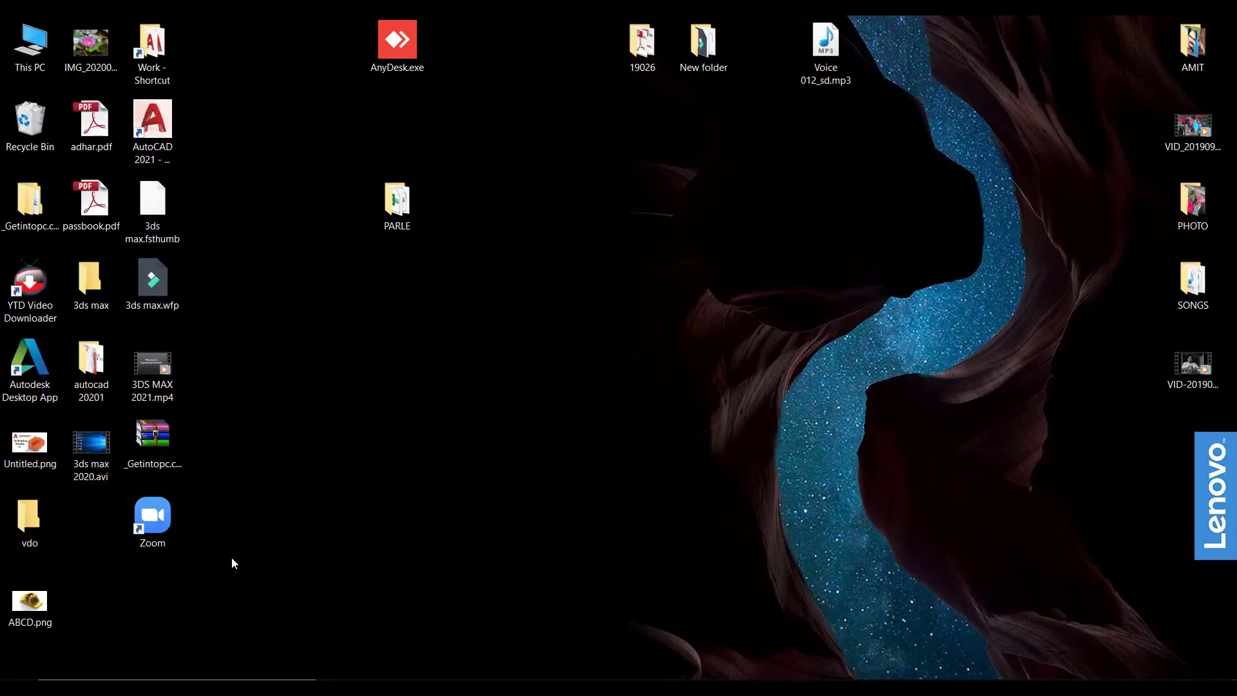
- View ABCD.png maximized in Photos, then minimize Photos and close the render window
double_click(29, 603)
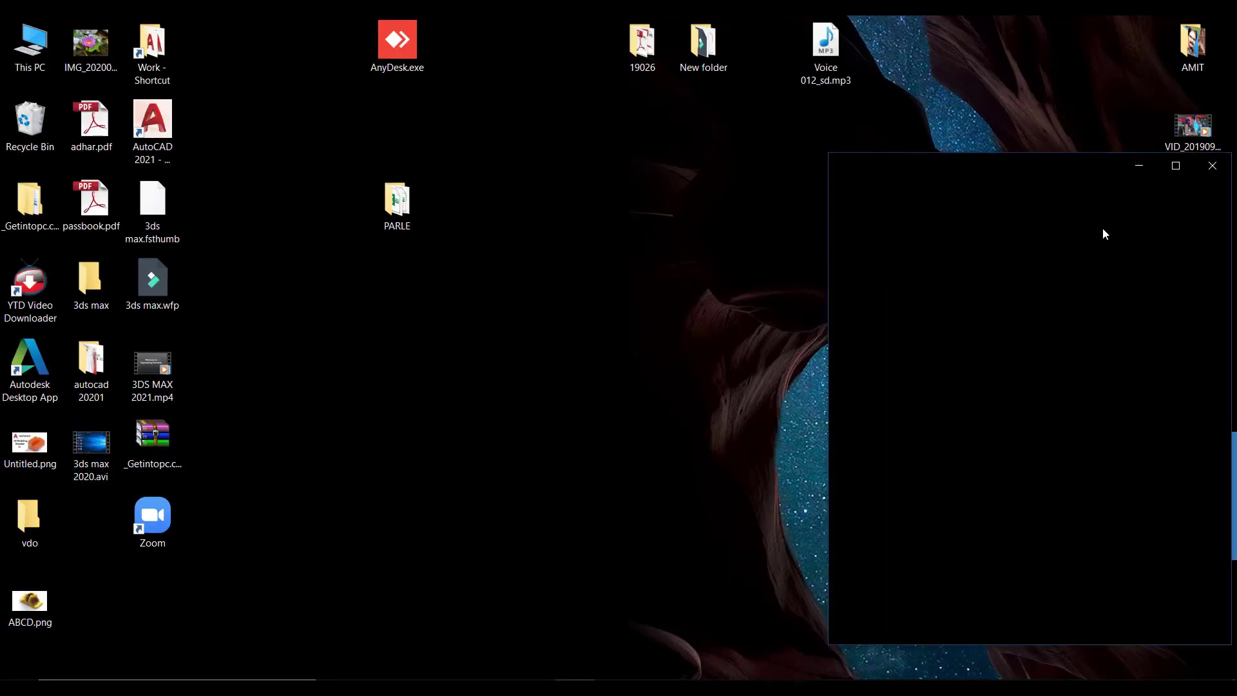
left_click(1176, 165)
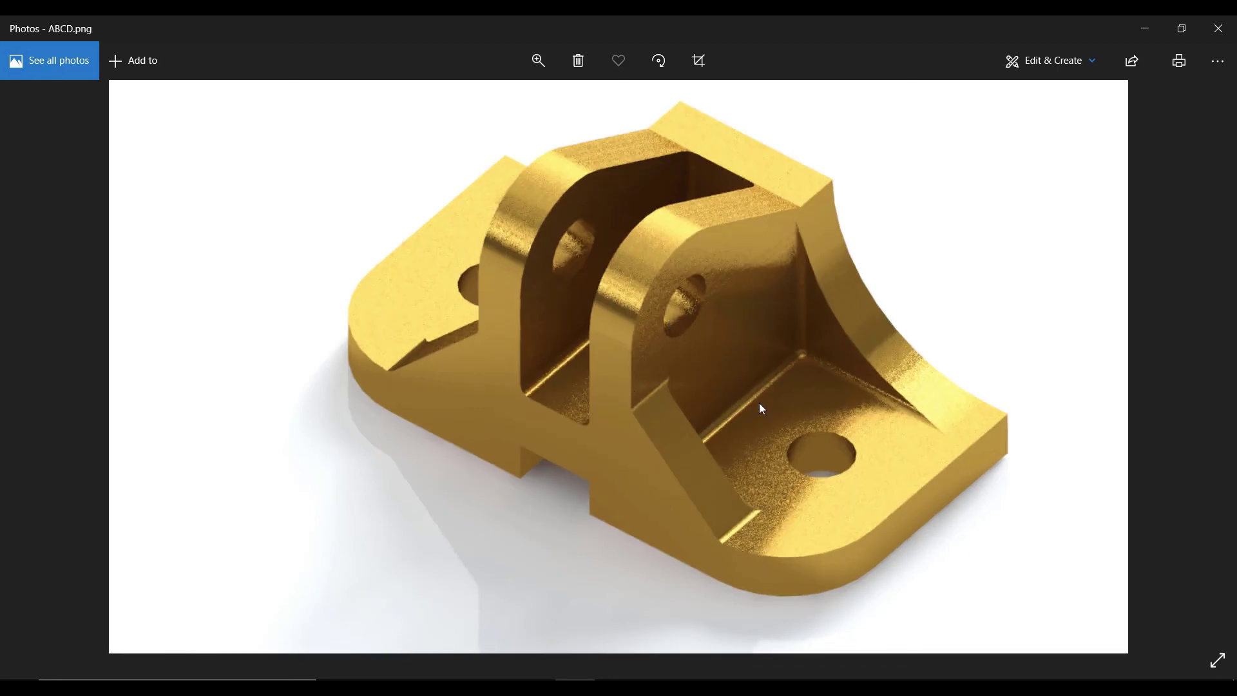
left_click(1148, 31)
left_click(593, 625)
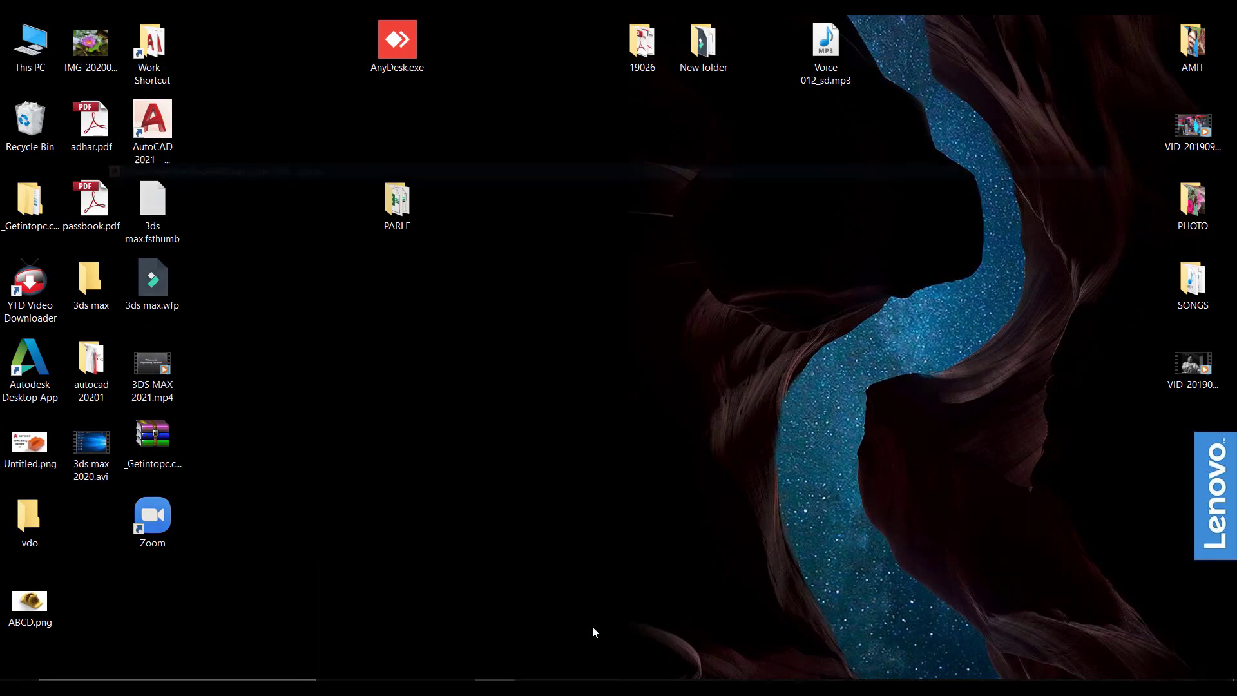
left_click(1217, 26)
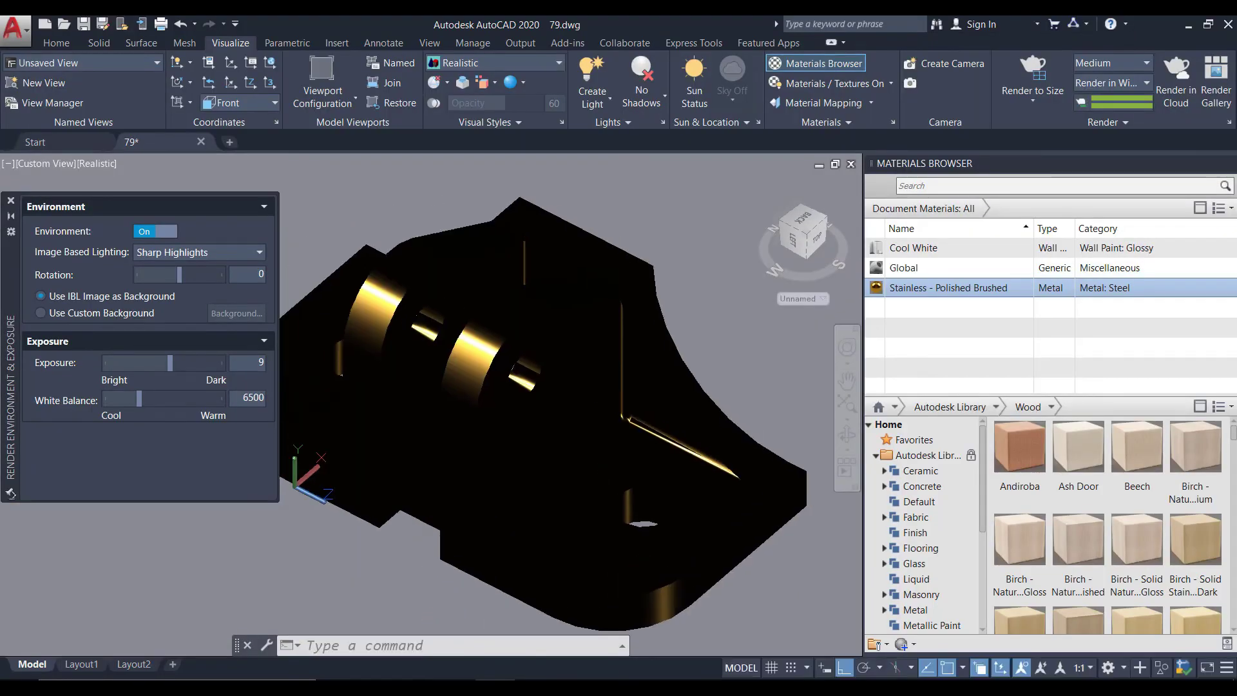
left_click(607, 104)
left_click(701, 140)
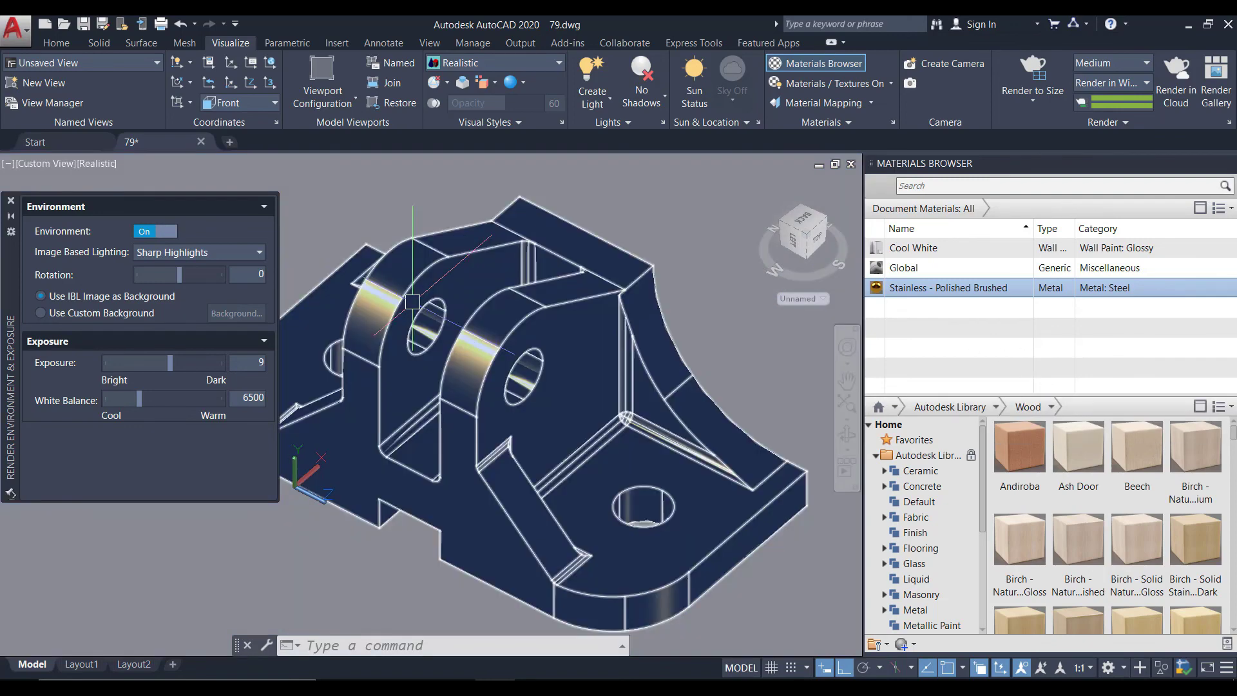
middle_click_drag(372, 289, 482, 272, "shift")
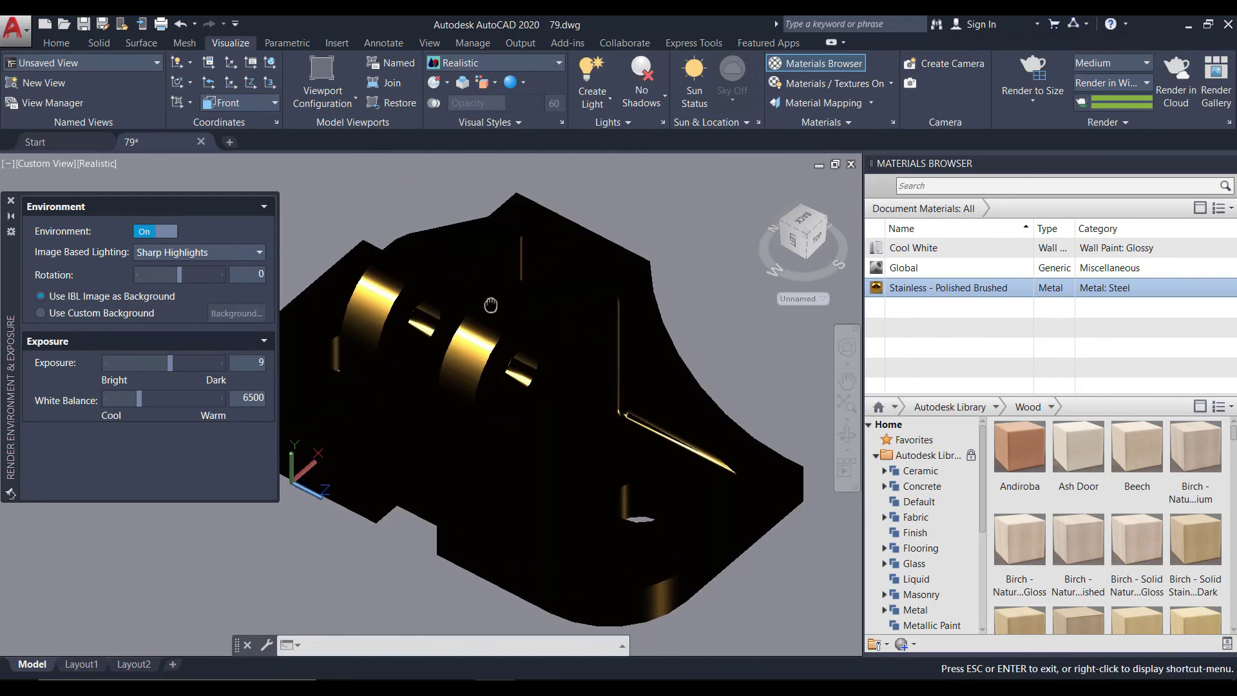
mouse_move(482, 272)
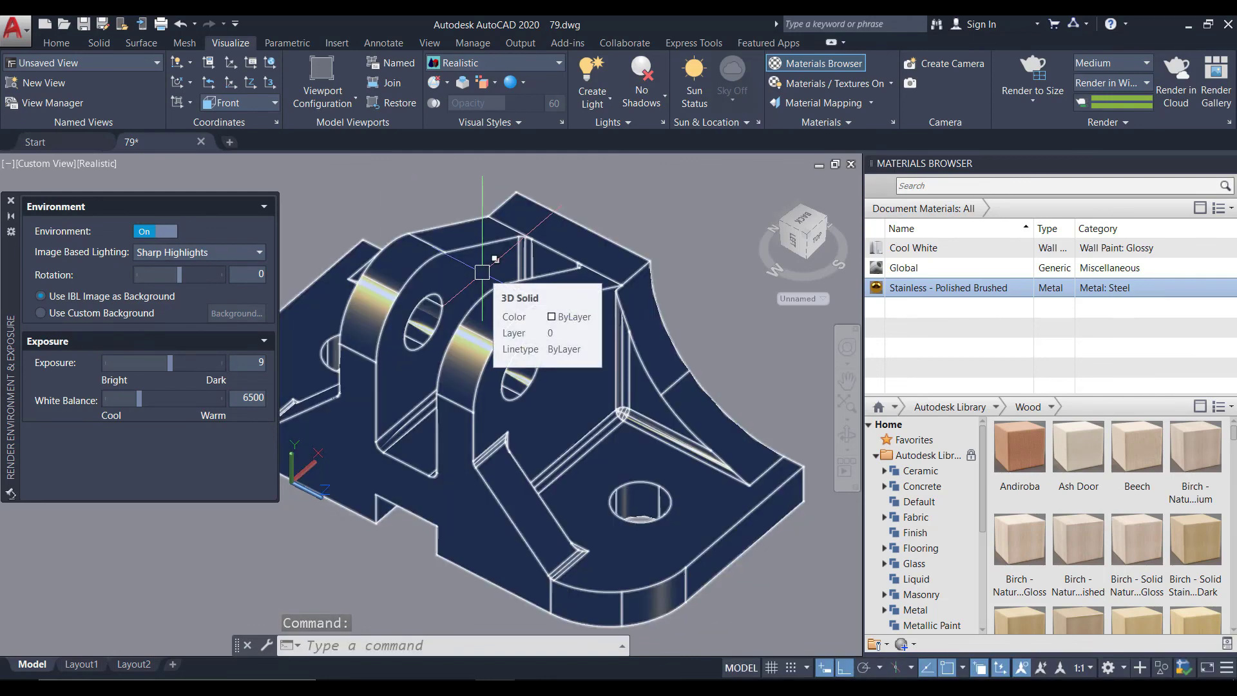
mouse_move(482, 272)
middle_mouse_down("shift")
mouse_move(467, 288)
mouse_move(494, 315)
middle_mouse_up("shift")
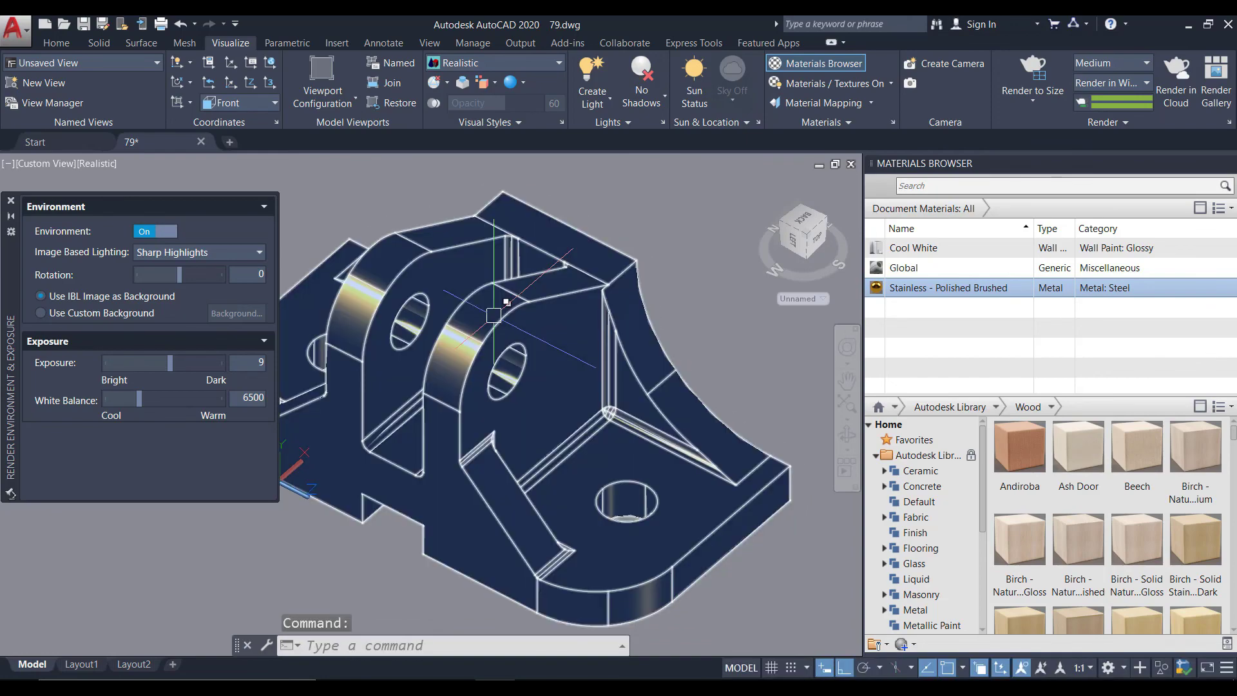